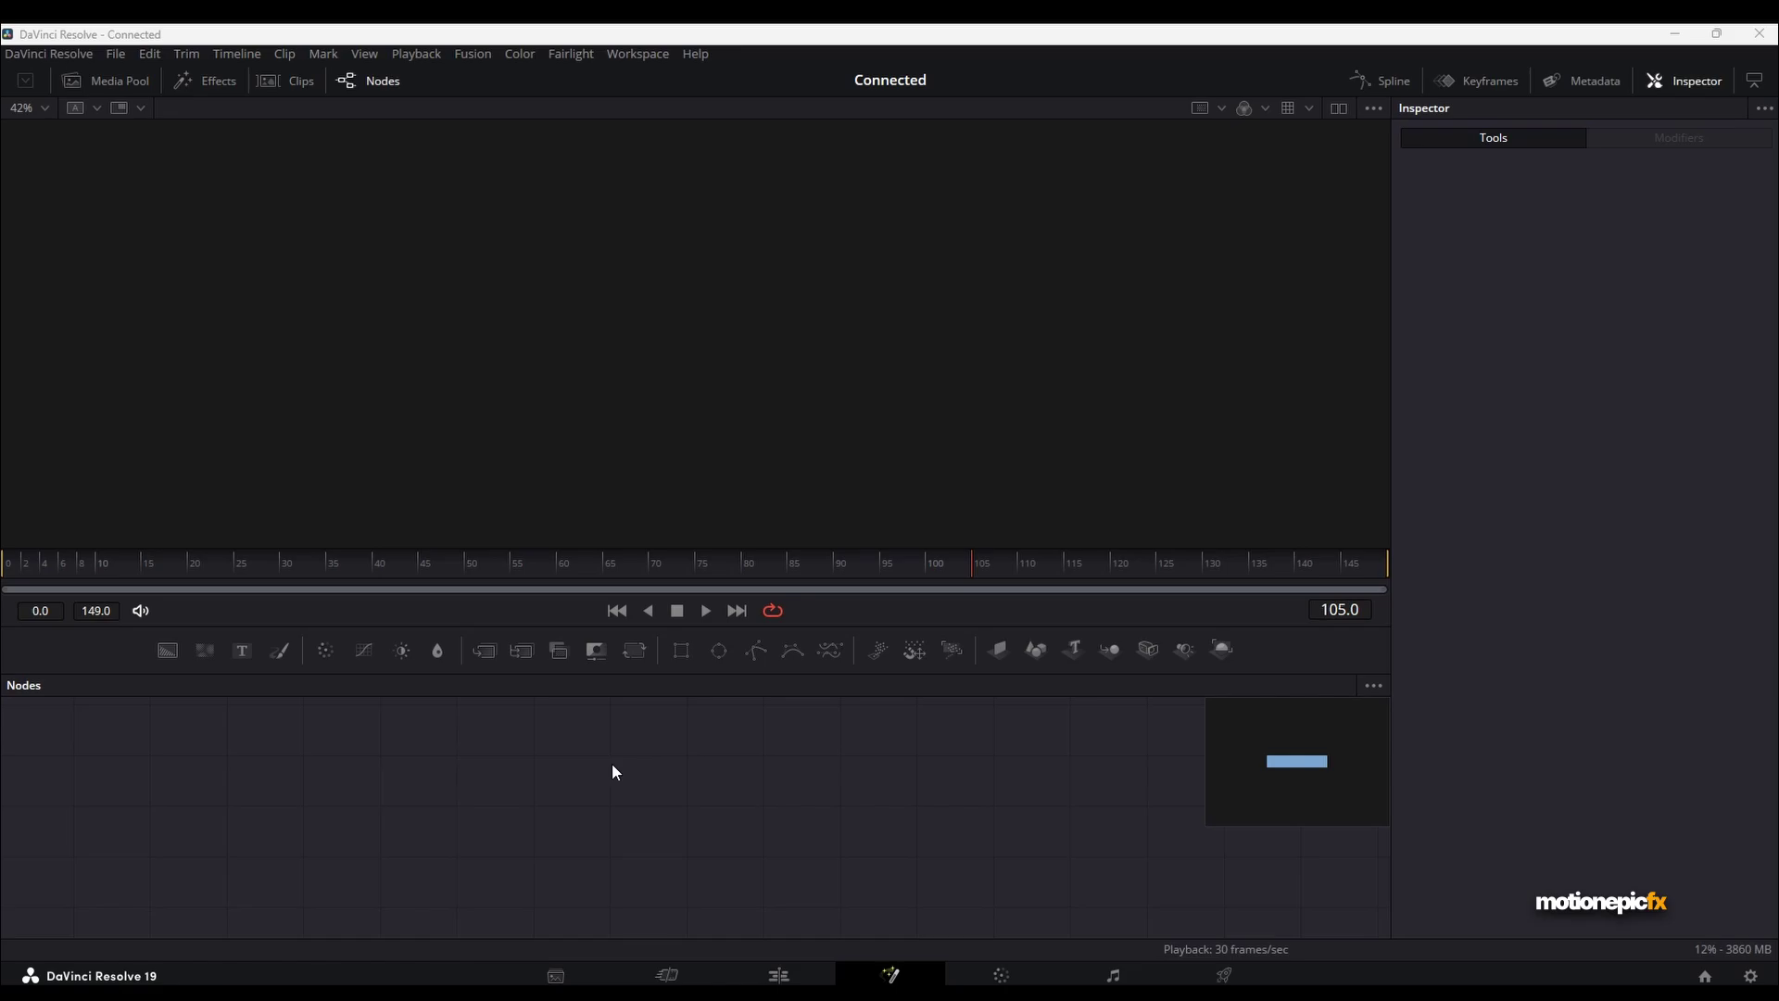
# Add a Background node, show it in the viewer, and make its colour white.
pyautogui.moveTo(167, 651); pyautogui.dragTo(460, 809)
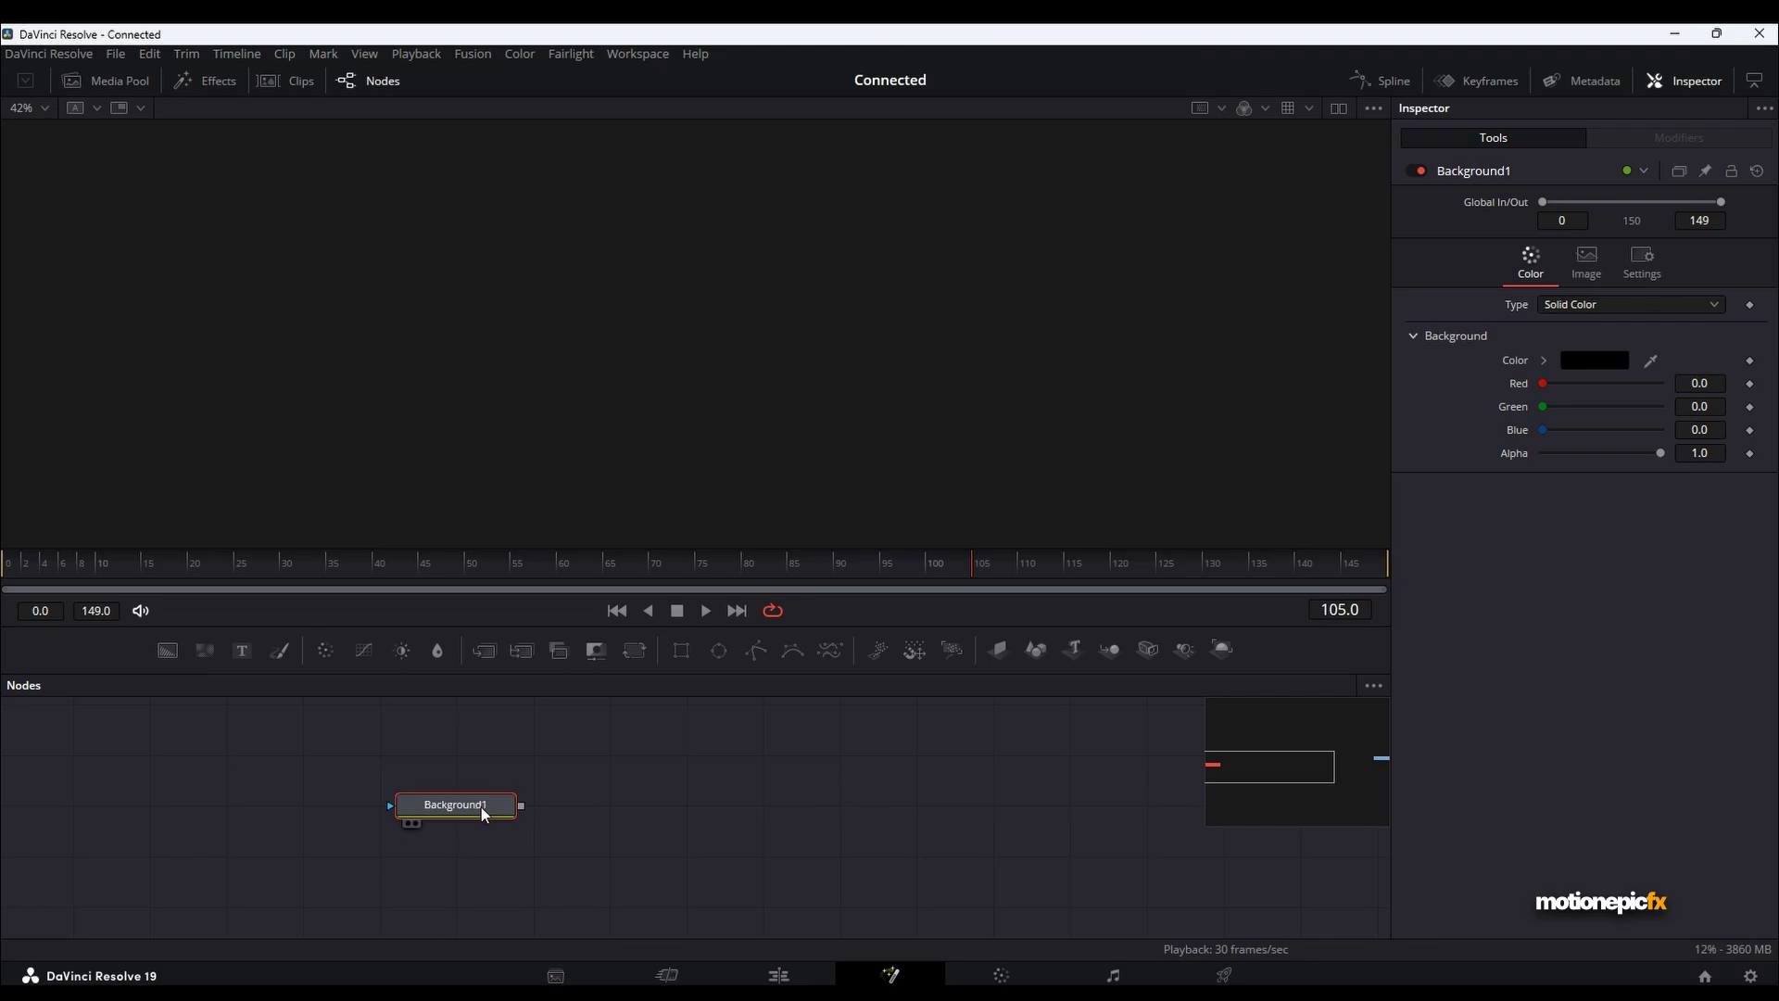
pyautogui.press('1')
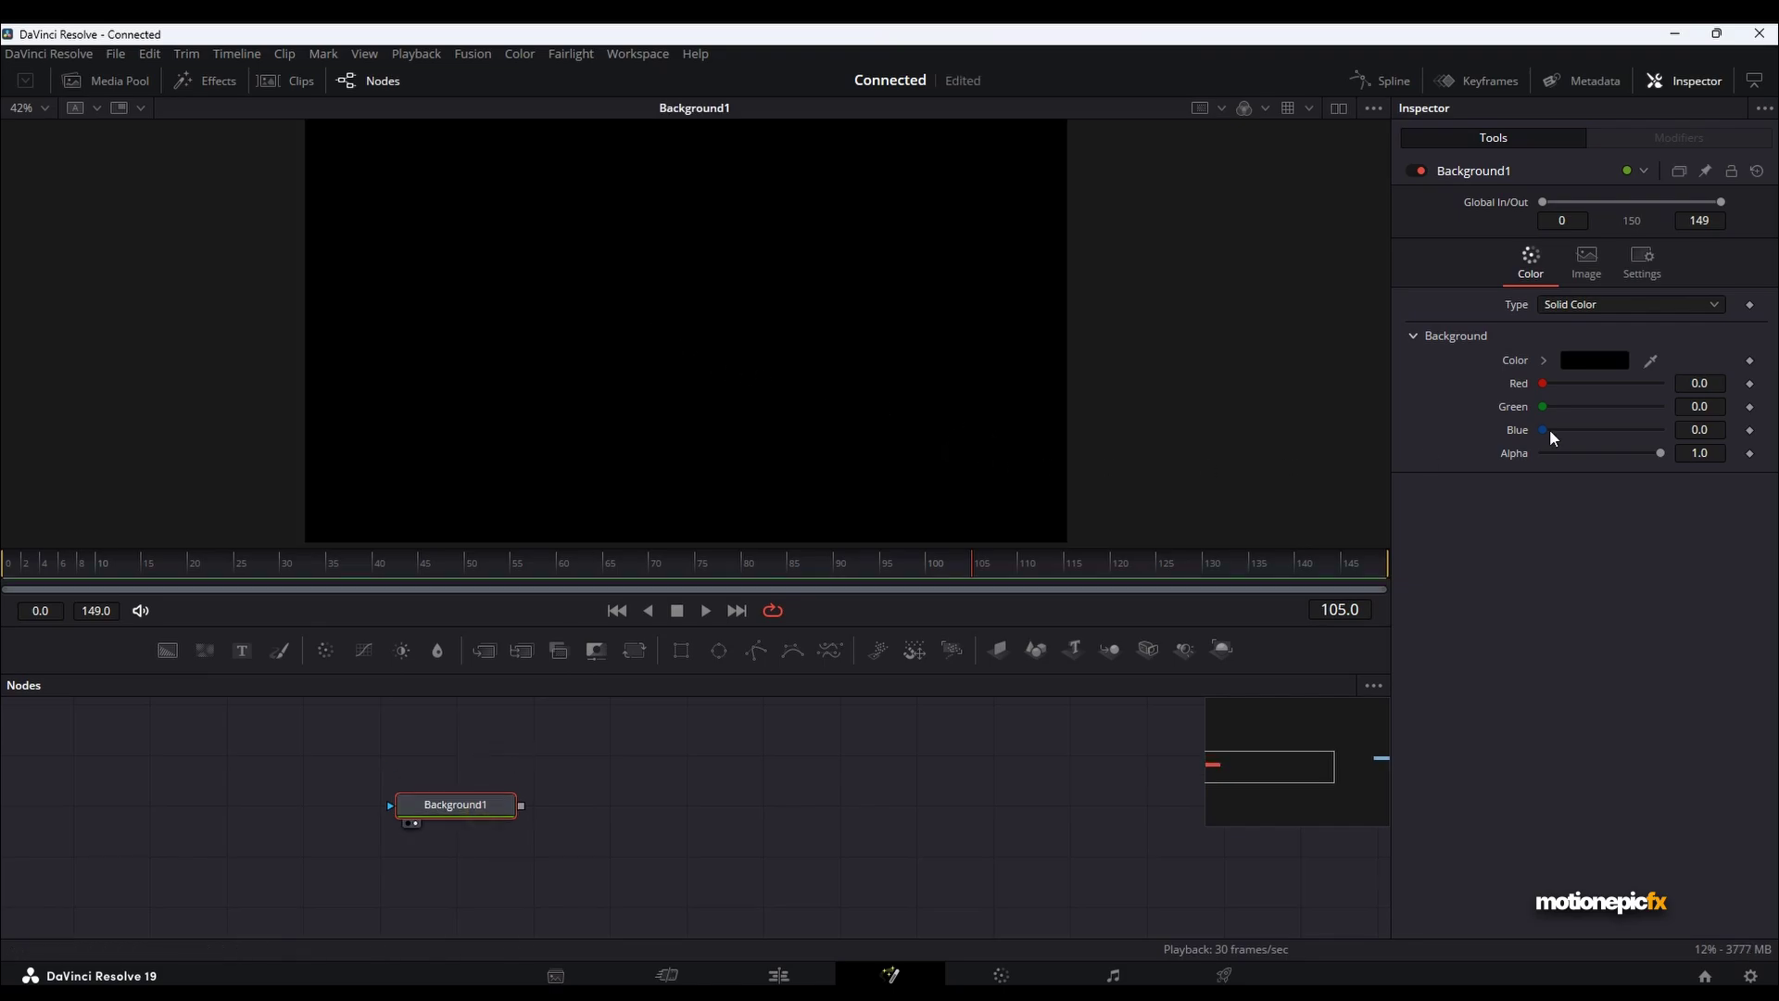
pyautogui.click(1582, 365)
pyautogui.moveTo(1087, 407); pyautogui.dragTo(1097, 349)
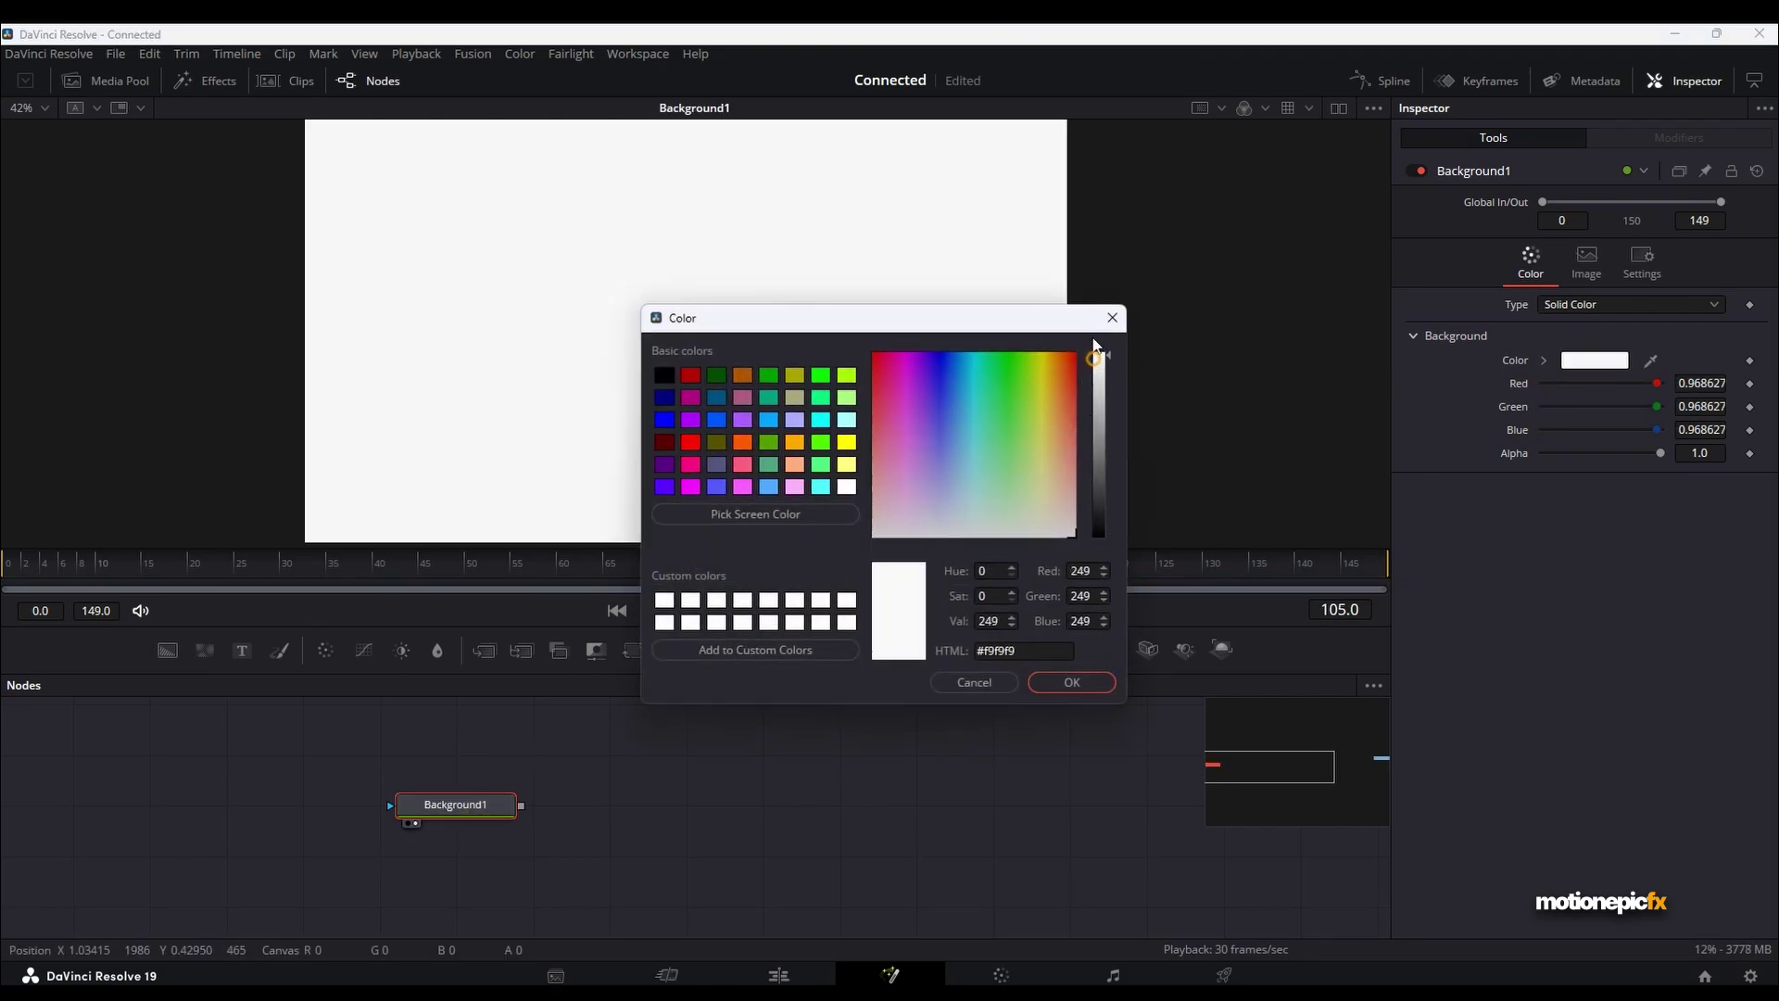
pyautogui.click(1075, 678)
# Mask Background1 with Ellipse1, shrunk to a tiny dot near the top-left.
pyautogui.moveTo(653, 789); pyautogui.dragTo(742, 839)
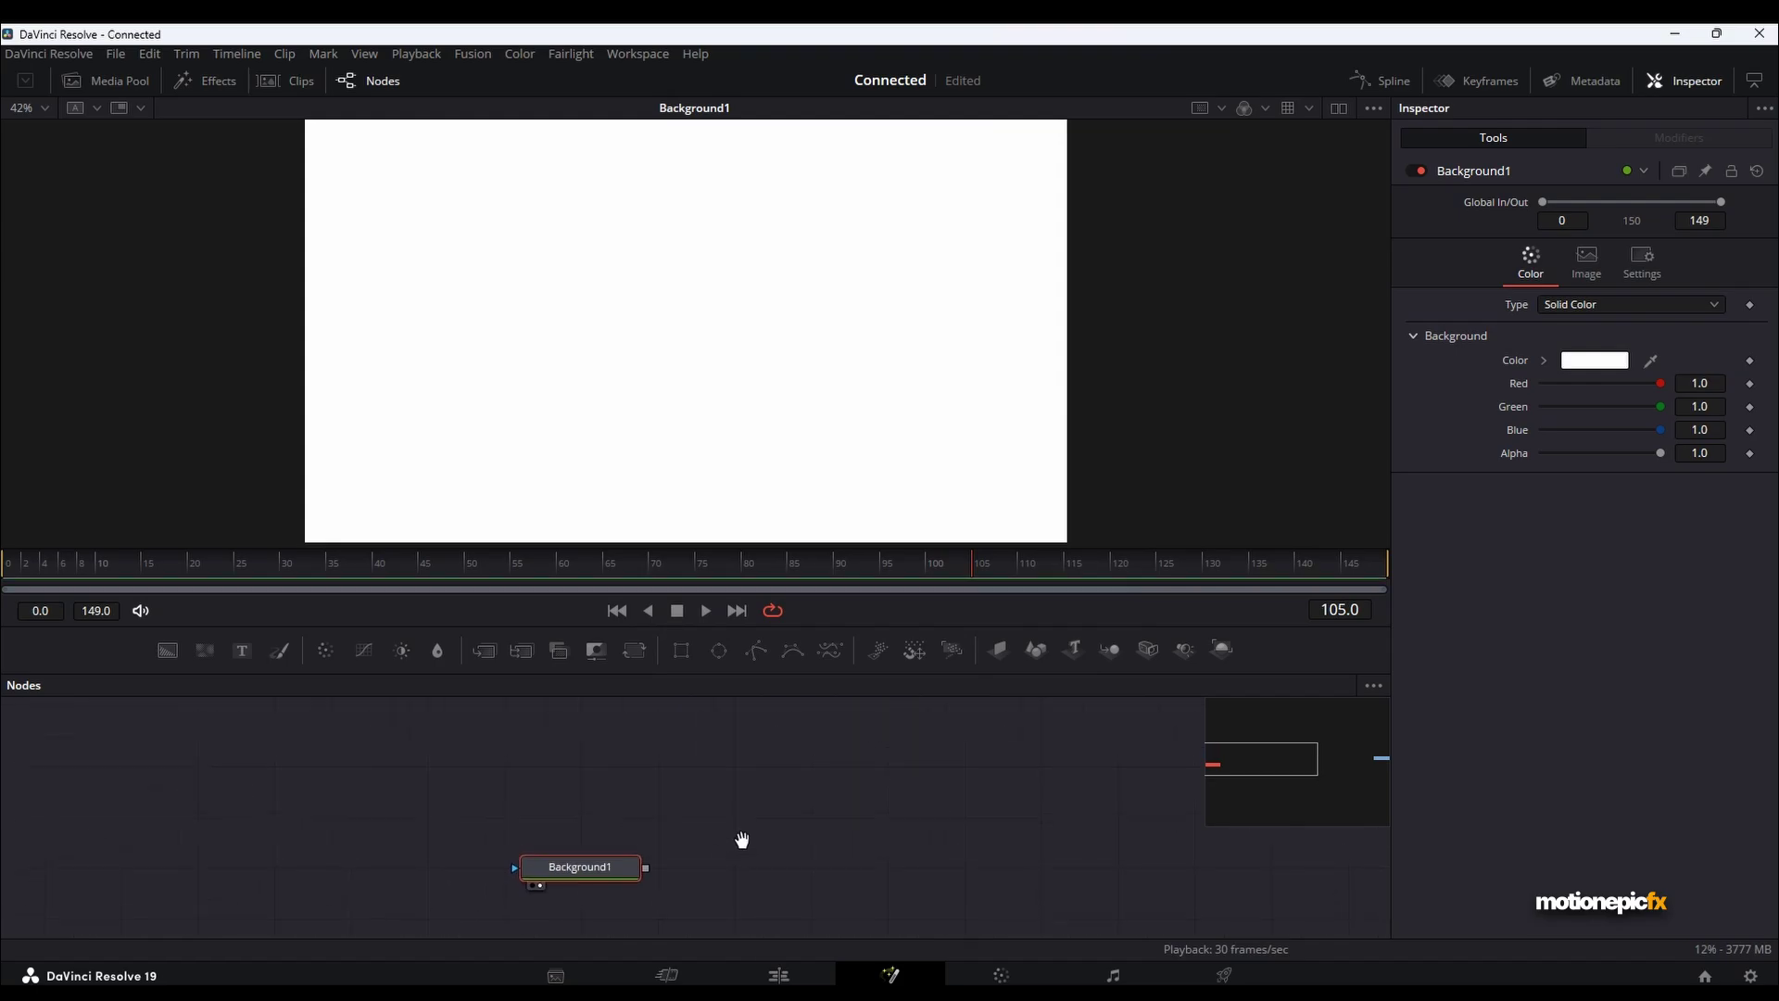
pyautogui.click(721, 654)
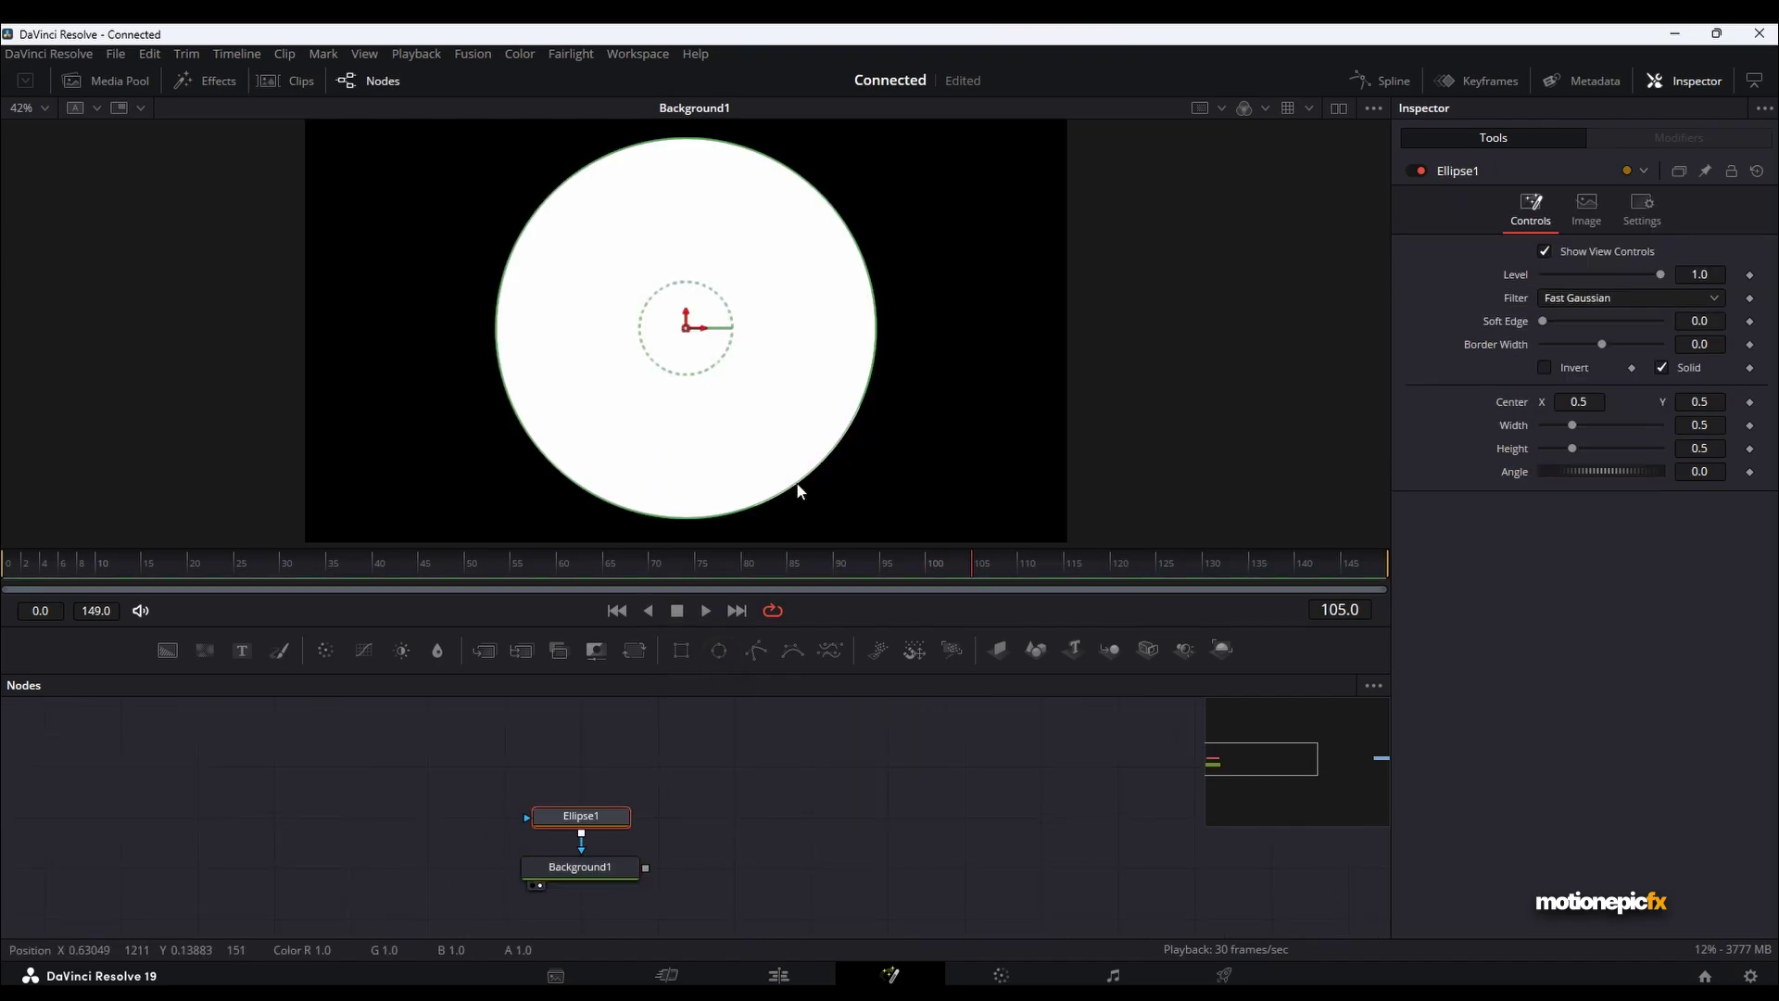
pyautogui.moveTo(799, 484); pyautogui.dragTo(379, 247)
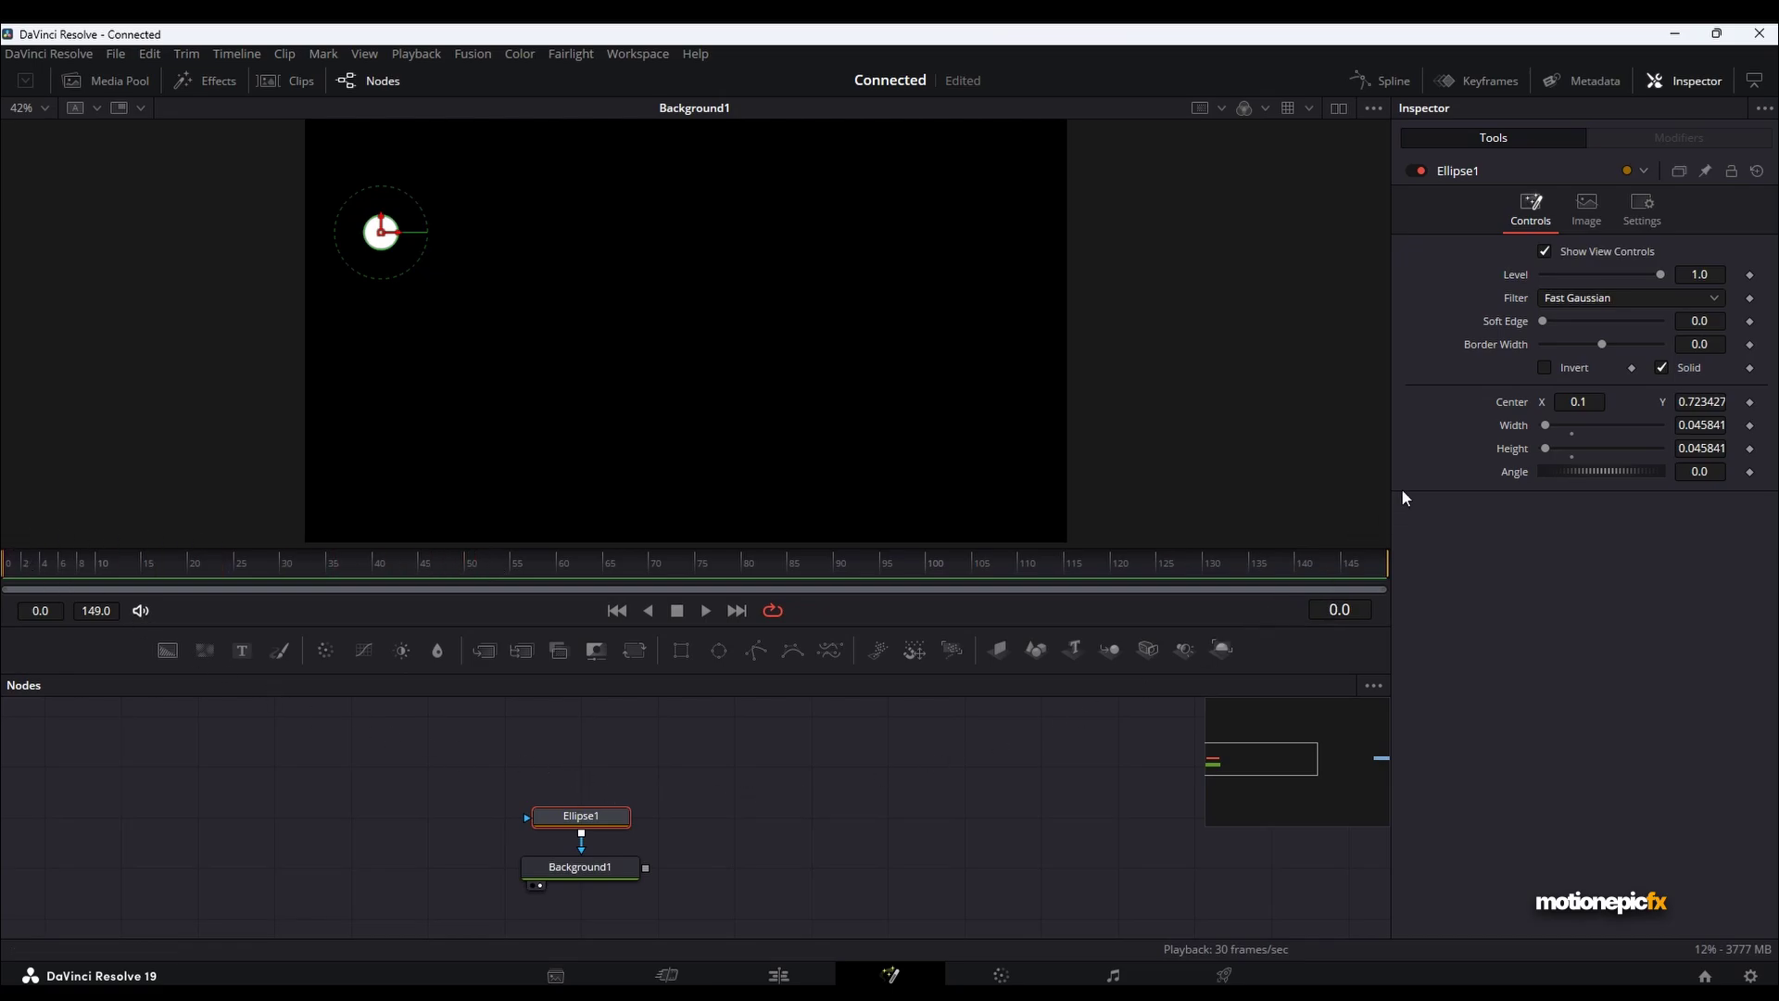
# Drive Ellipse1's Center with a Perturb modifier and scrub to frame 30.
pyautogui.rightClick(1510, 400)
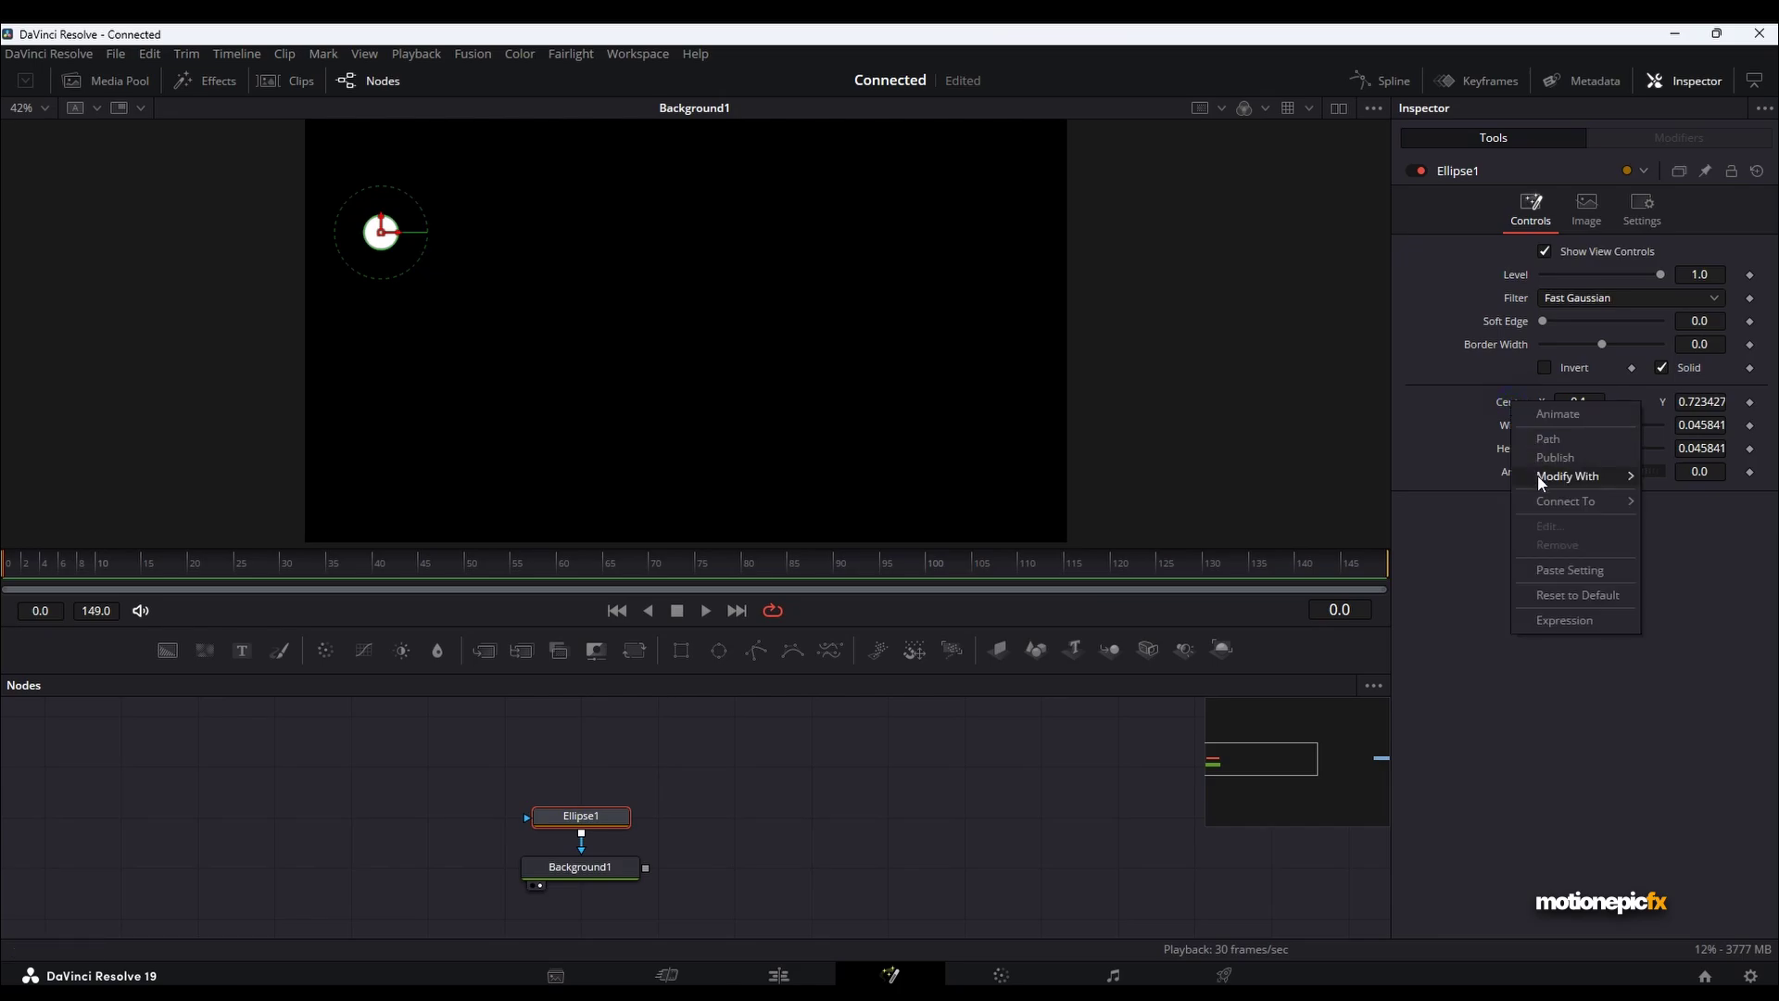
pyautogui.moveTo(1543, 475)
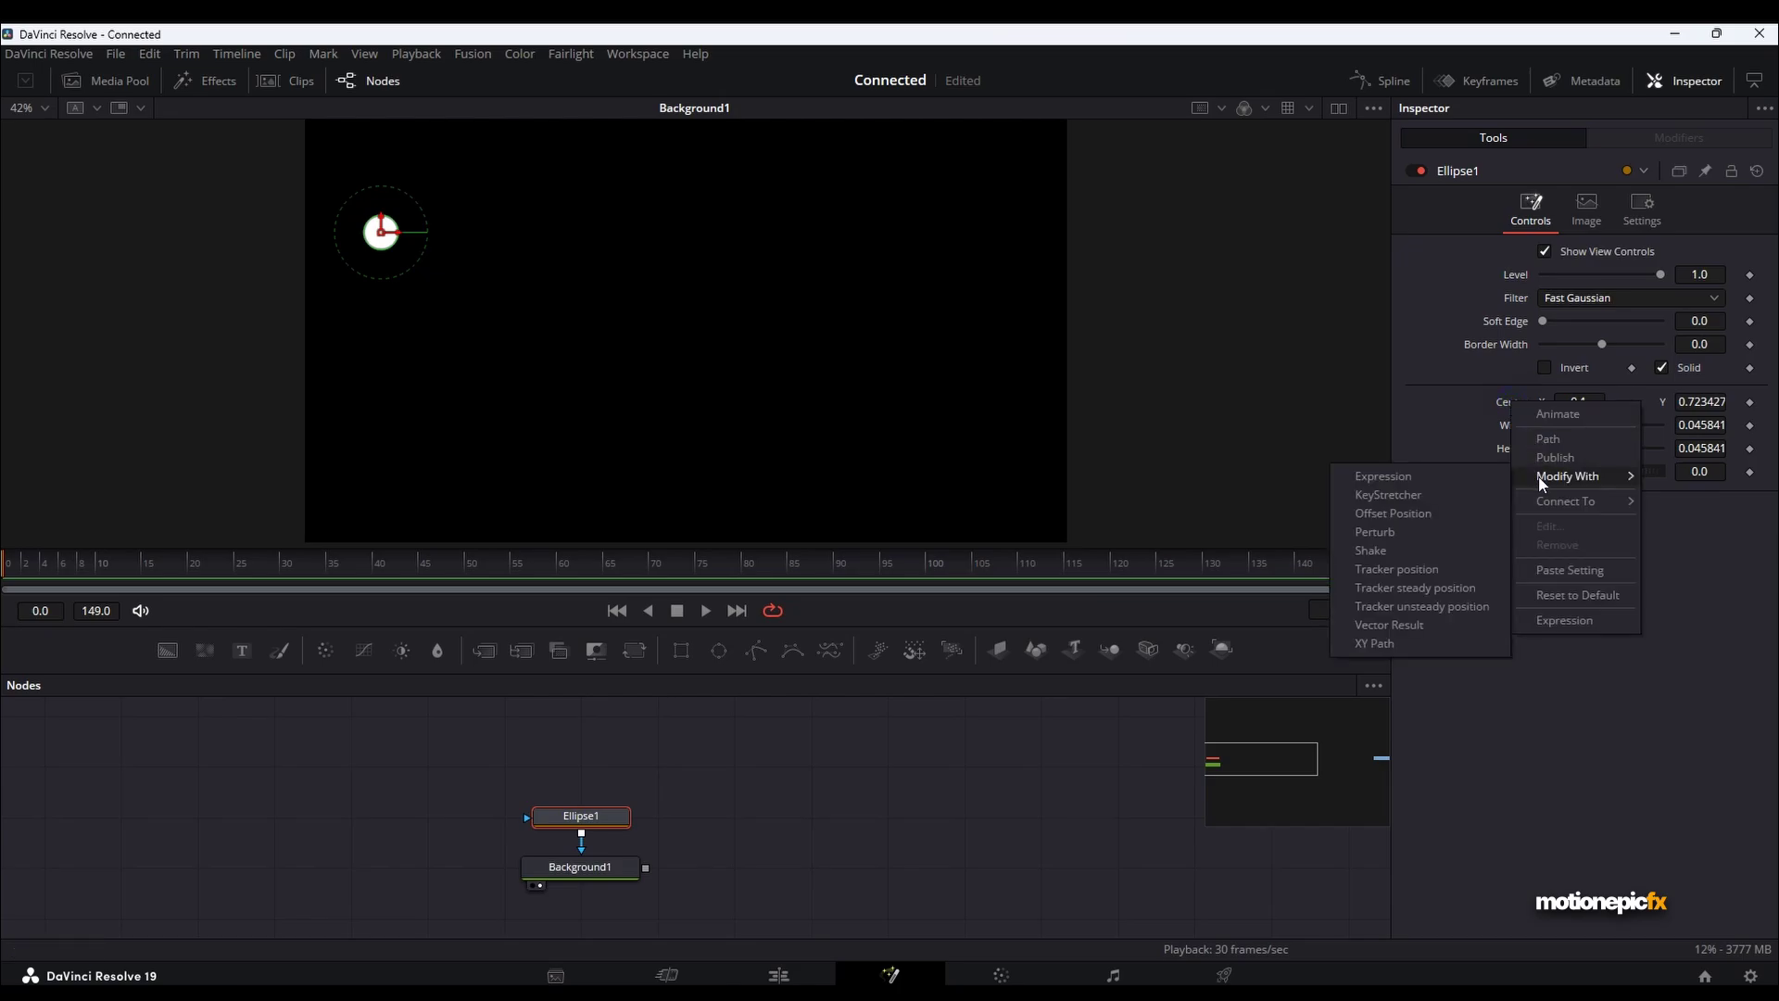
pyautogui.click(1391, 532)
pyautogui.moveTo(42, 561); pyautogui.dragTo(280, 563)
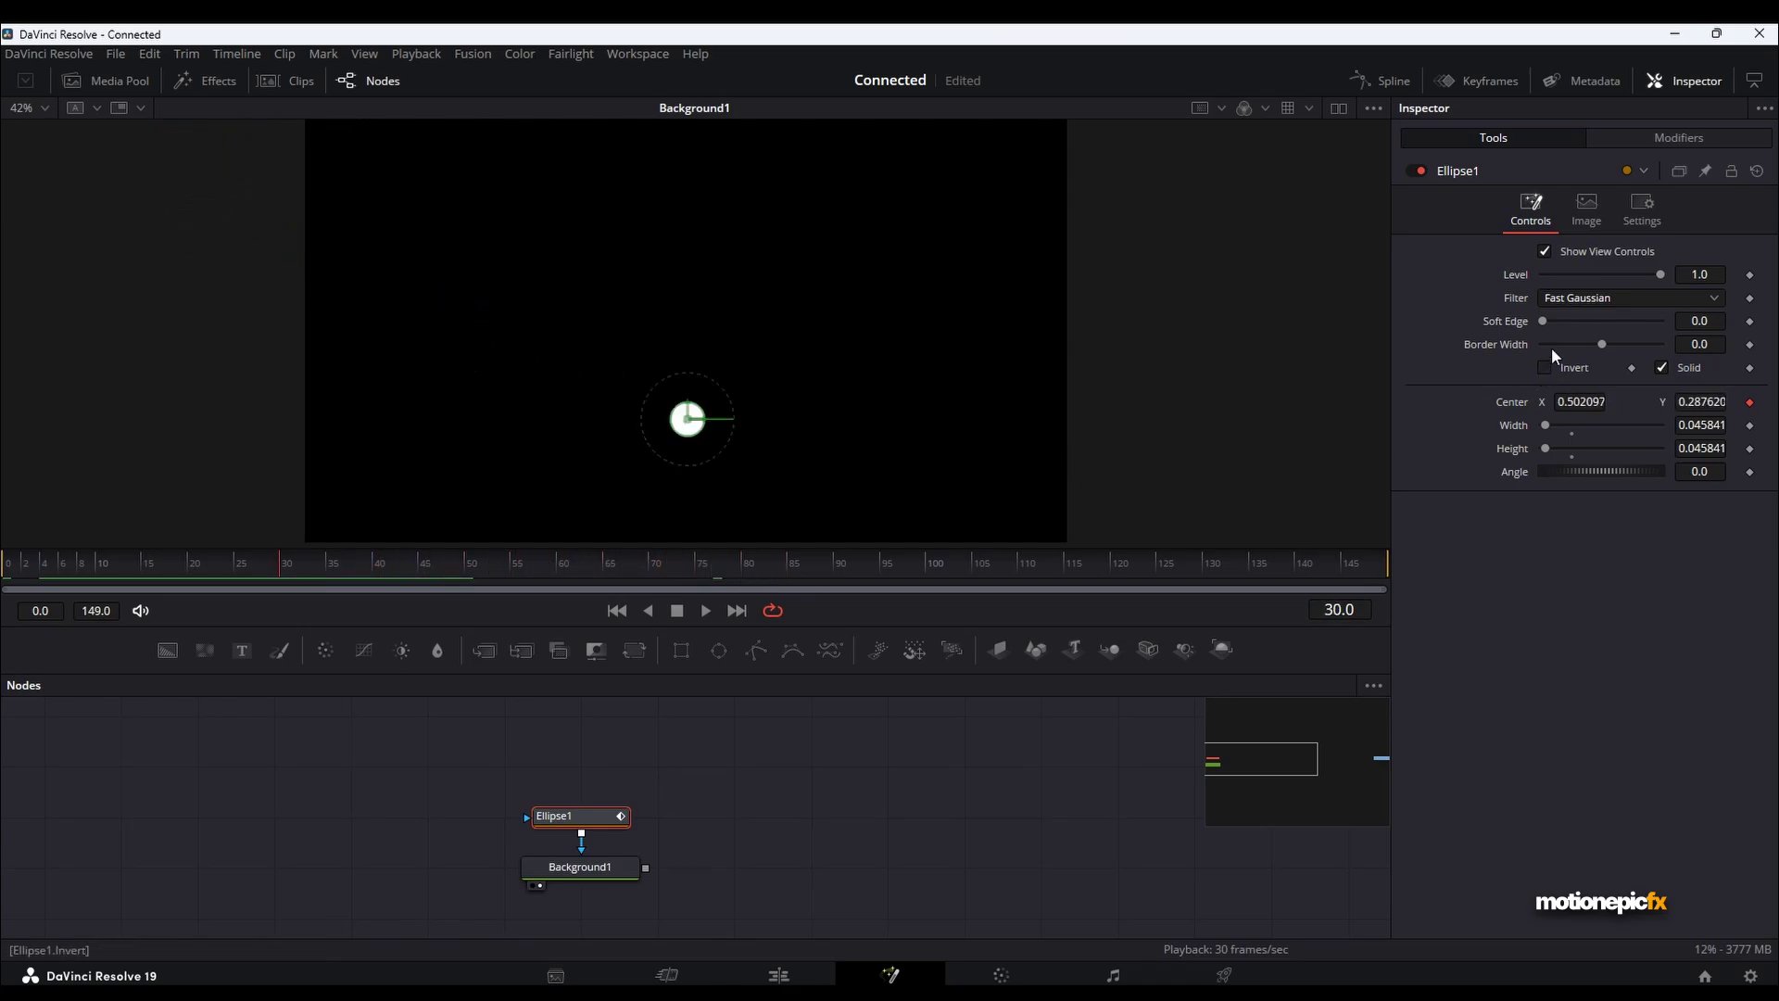
# Lower the Perturb Strength to 0.02 and play the animation from the start.
pyautogui.click(1677, 142)
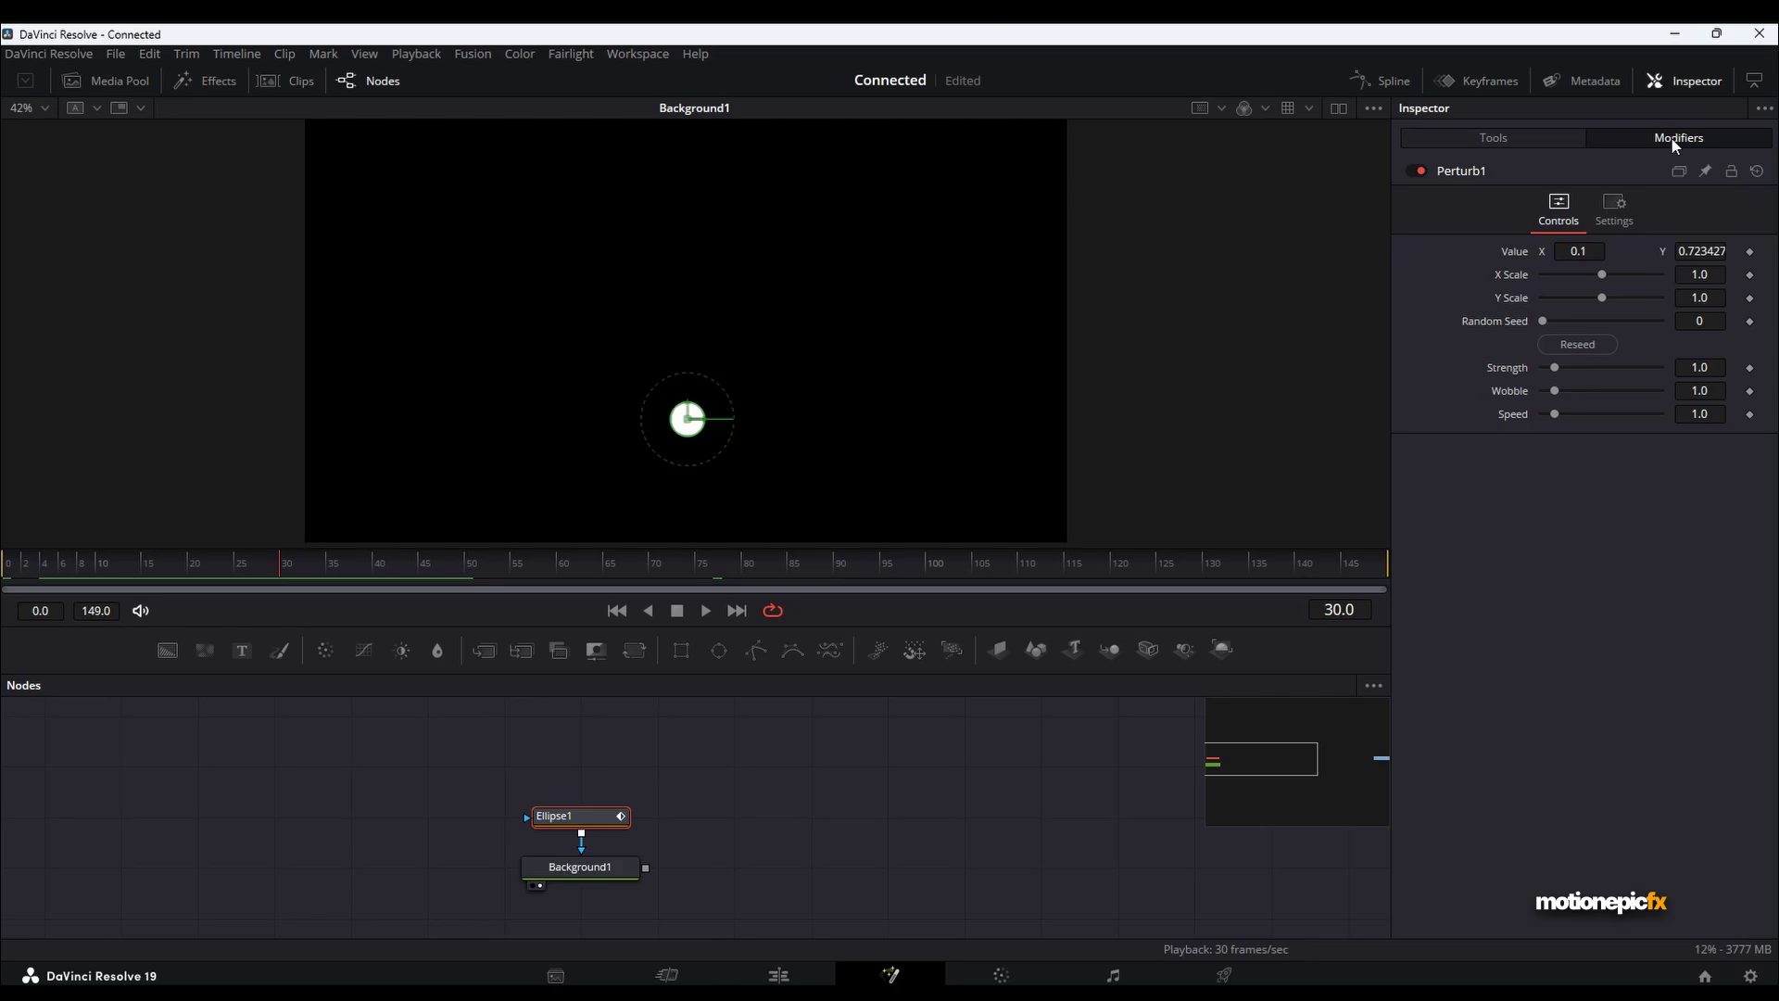
pyautogui.doubleClick(1710, 370)
pyautogui.write('0.02')
pyautogui.press('Return')
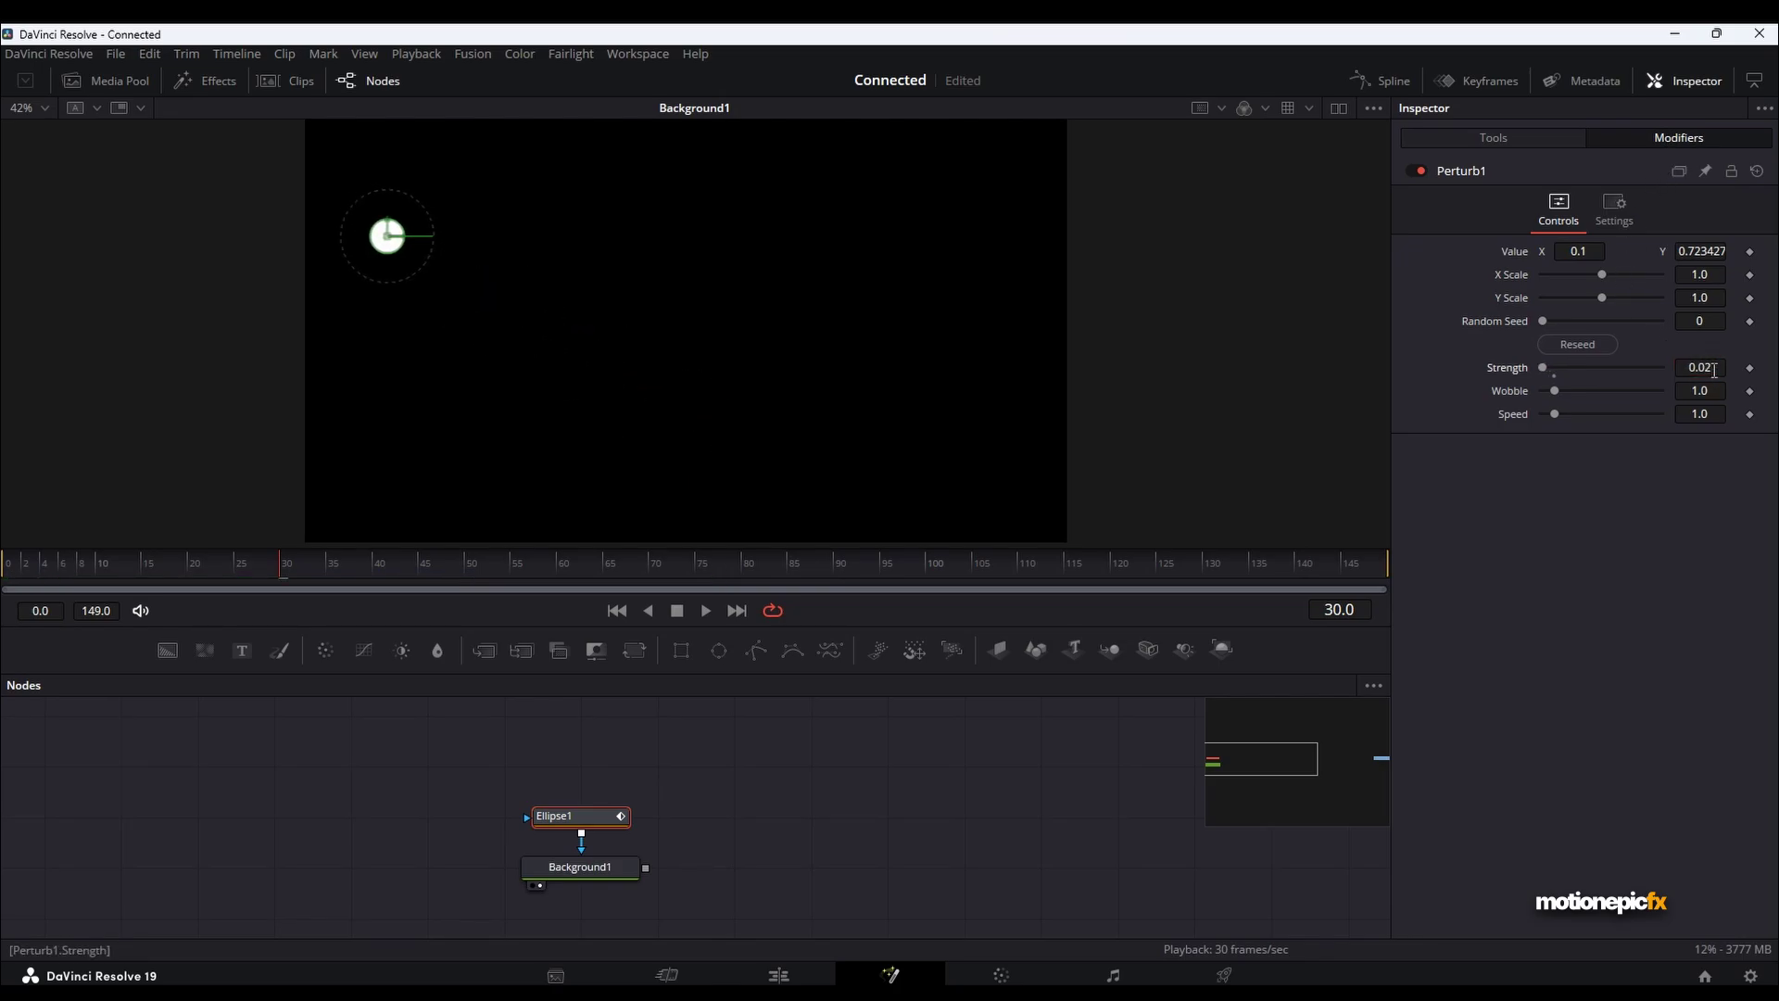
pyautogui.click(616, 610)
pyautogui.click(707, 610)
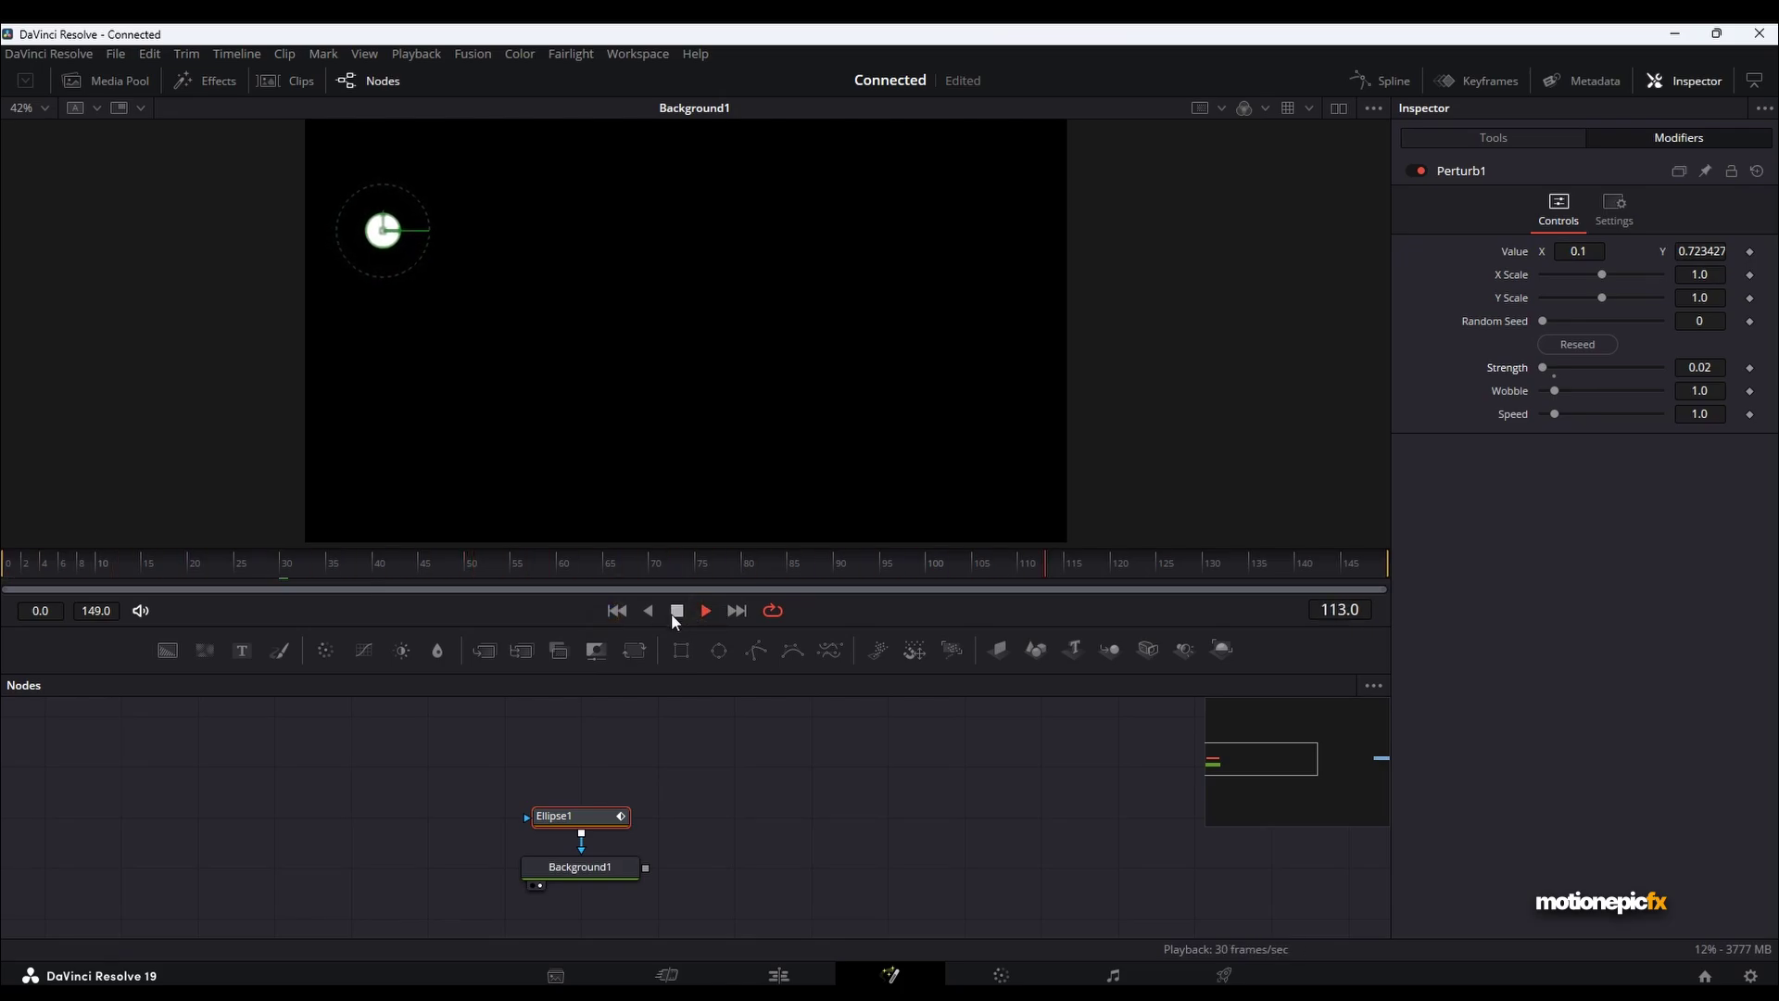
pyautogui.click(673, 611)
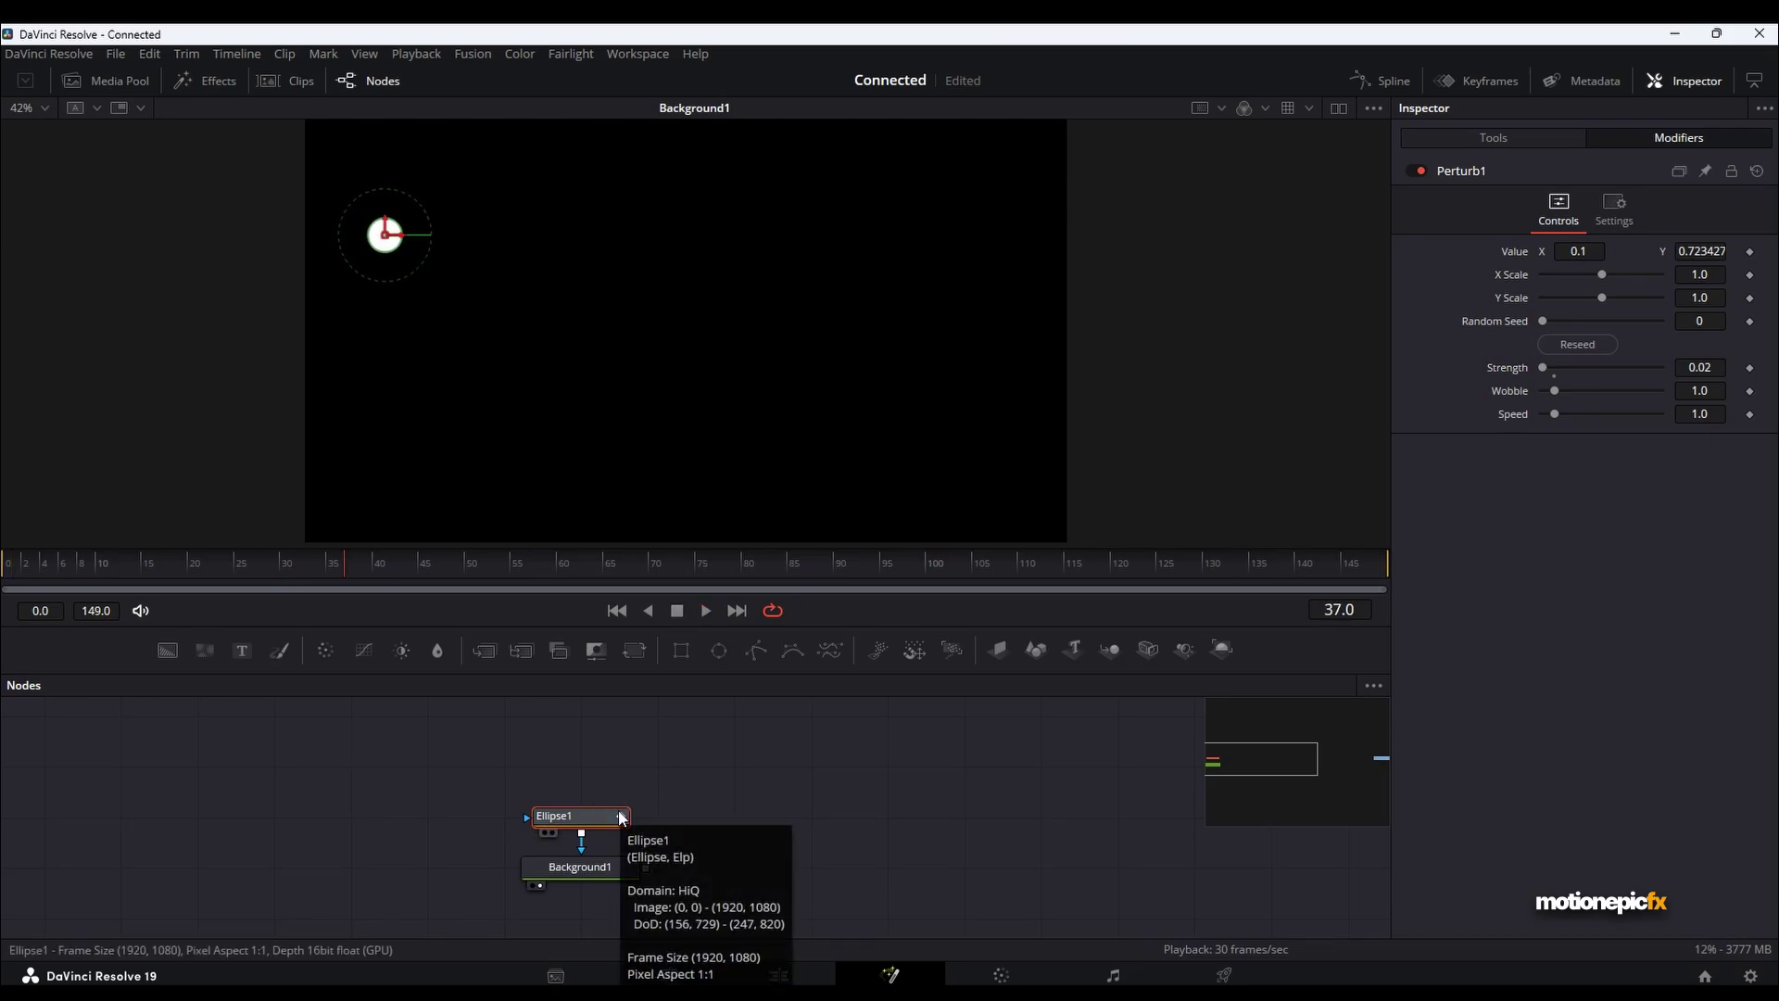
# Paste a copy of Ellipse1 and rename it Ellipse2.
pyautogui.hotkey('ctrl', 'v')
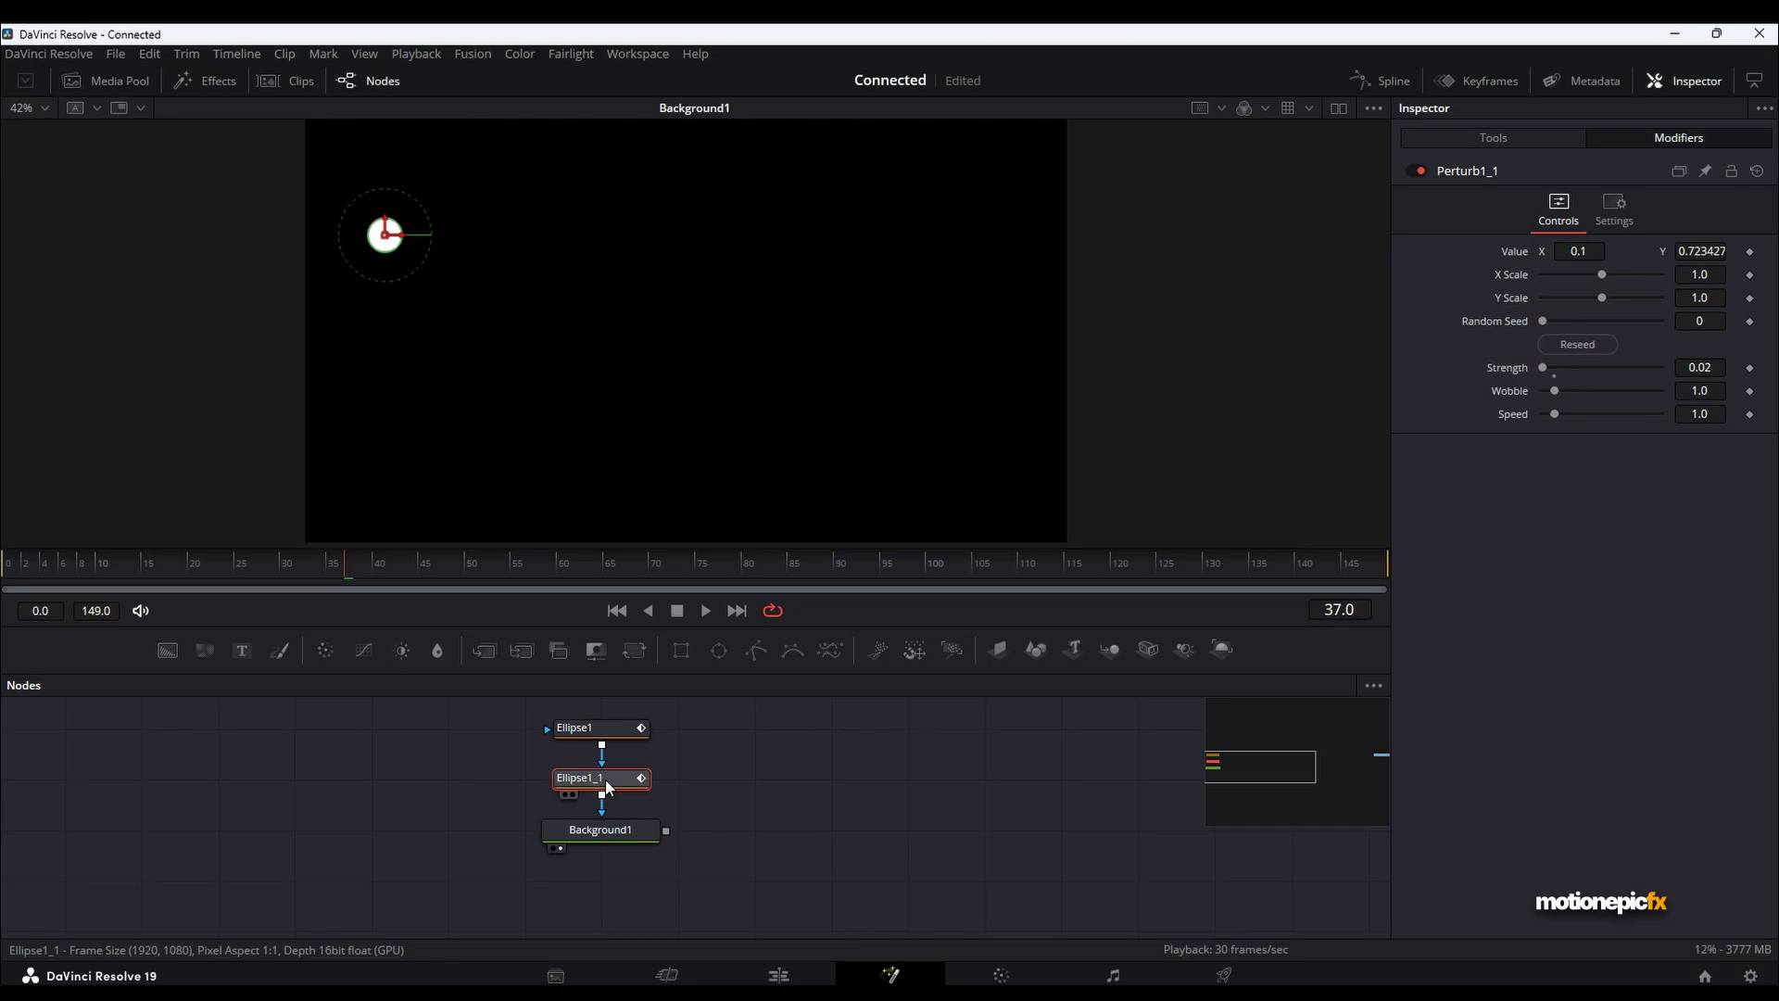
pyautogui.rightClick(604, 780)
pyautogui.click(686, 597)
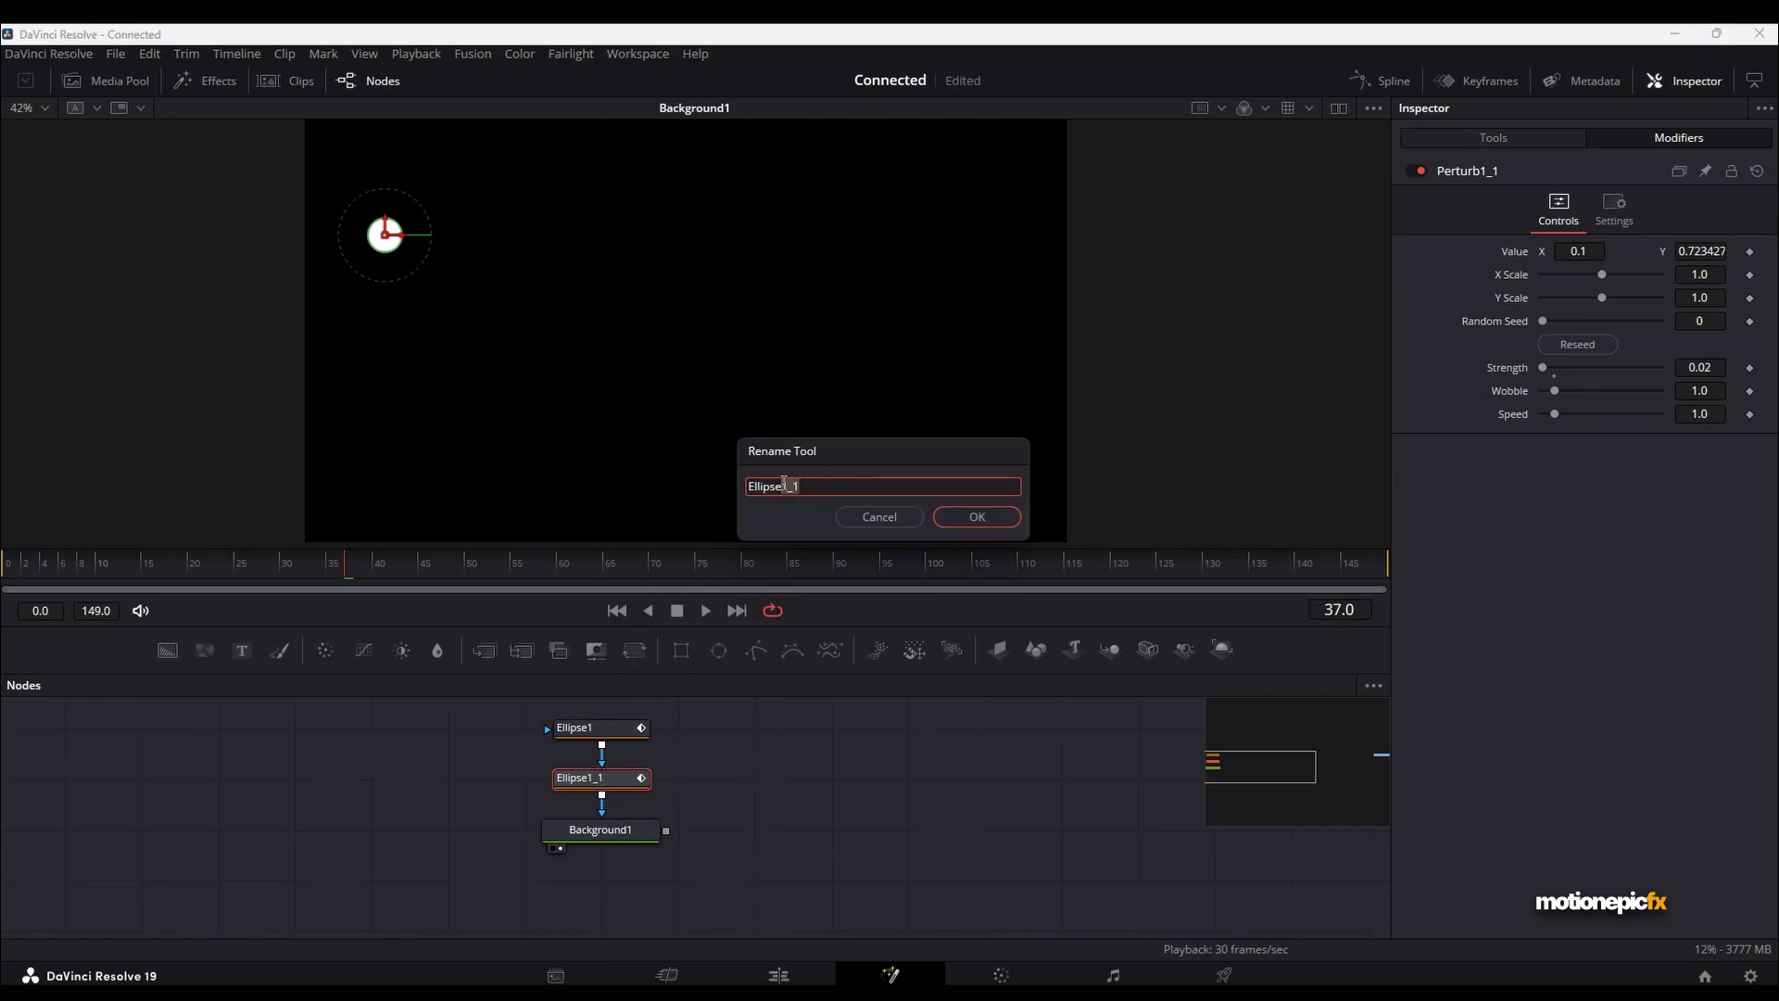
pyautogui.press('Return')
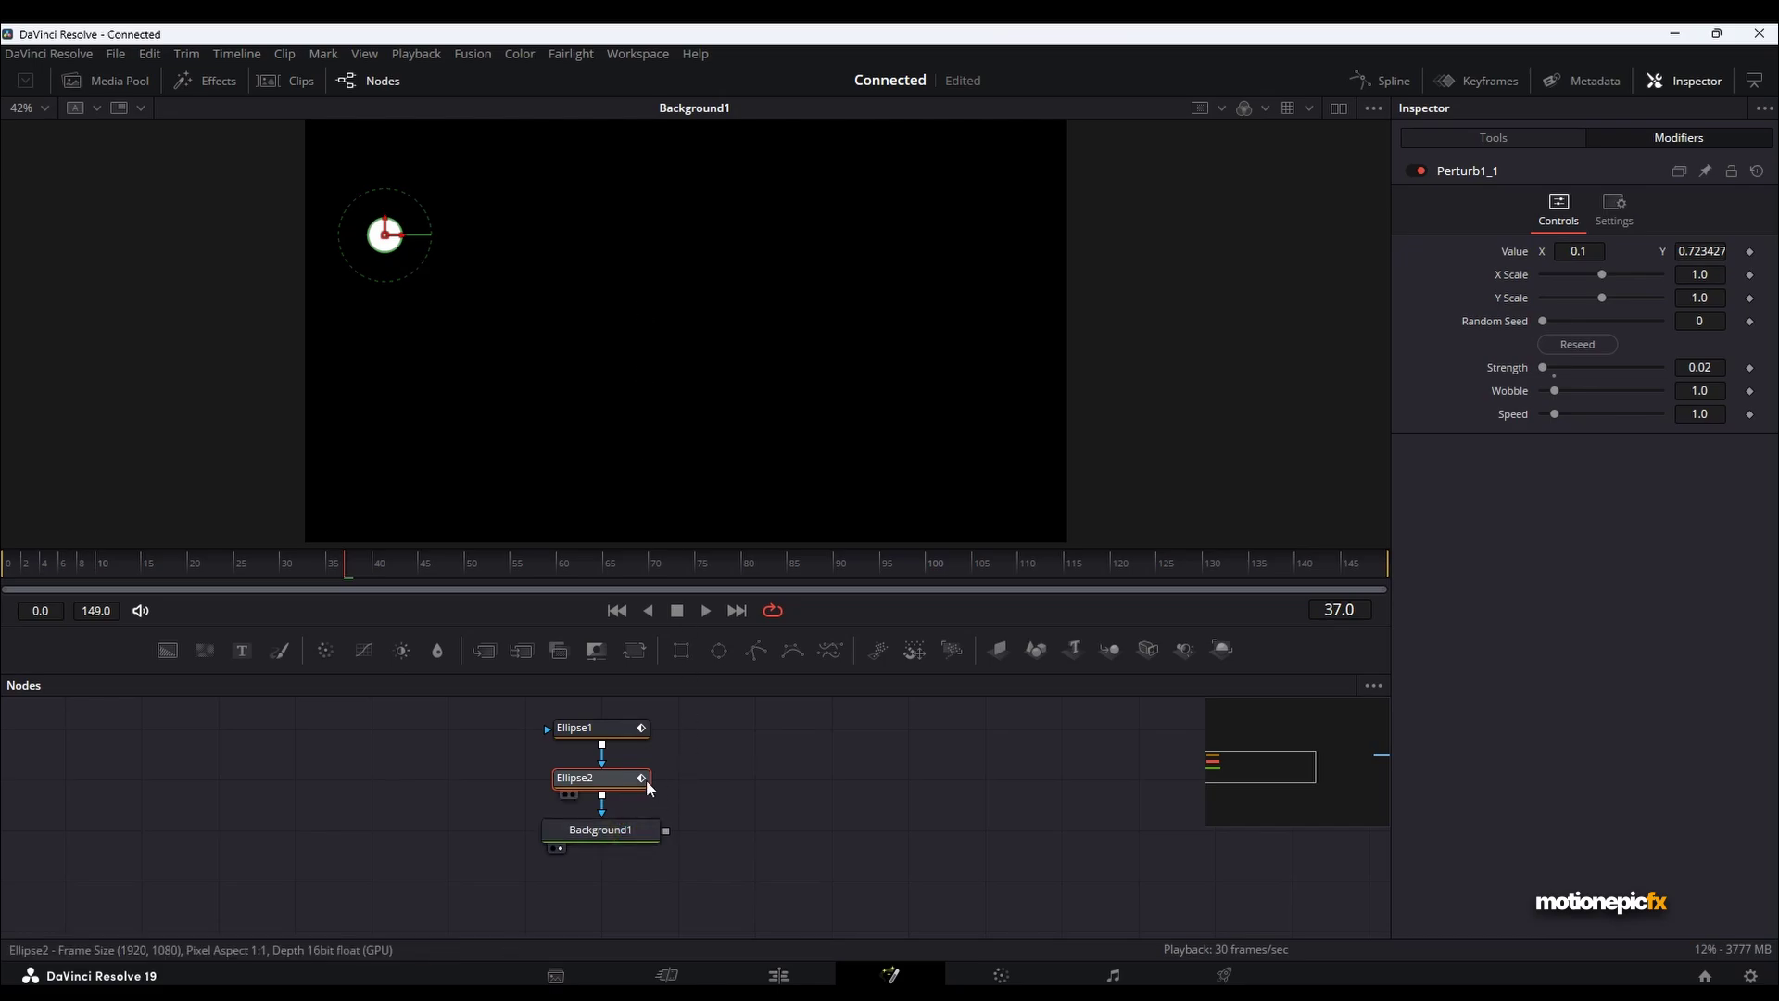
# Move Ellipse2's dot mid-left and reseed its wobble to 28014 while playing.
pyautogui.moveTo(393, 249); pyautogui.dragTo(530, 366)
pyautogui.click(616, 609)
pyautogui.click(704, 610)
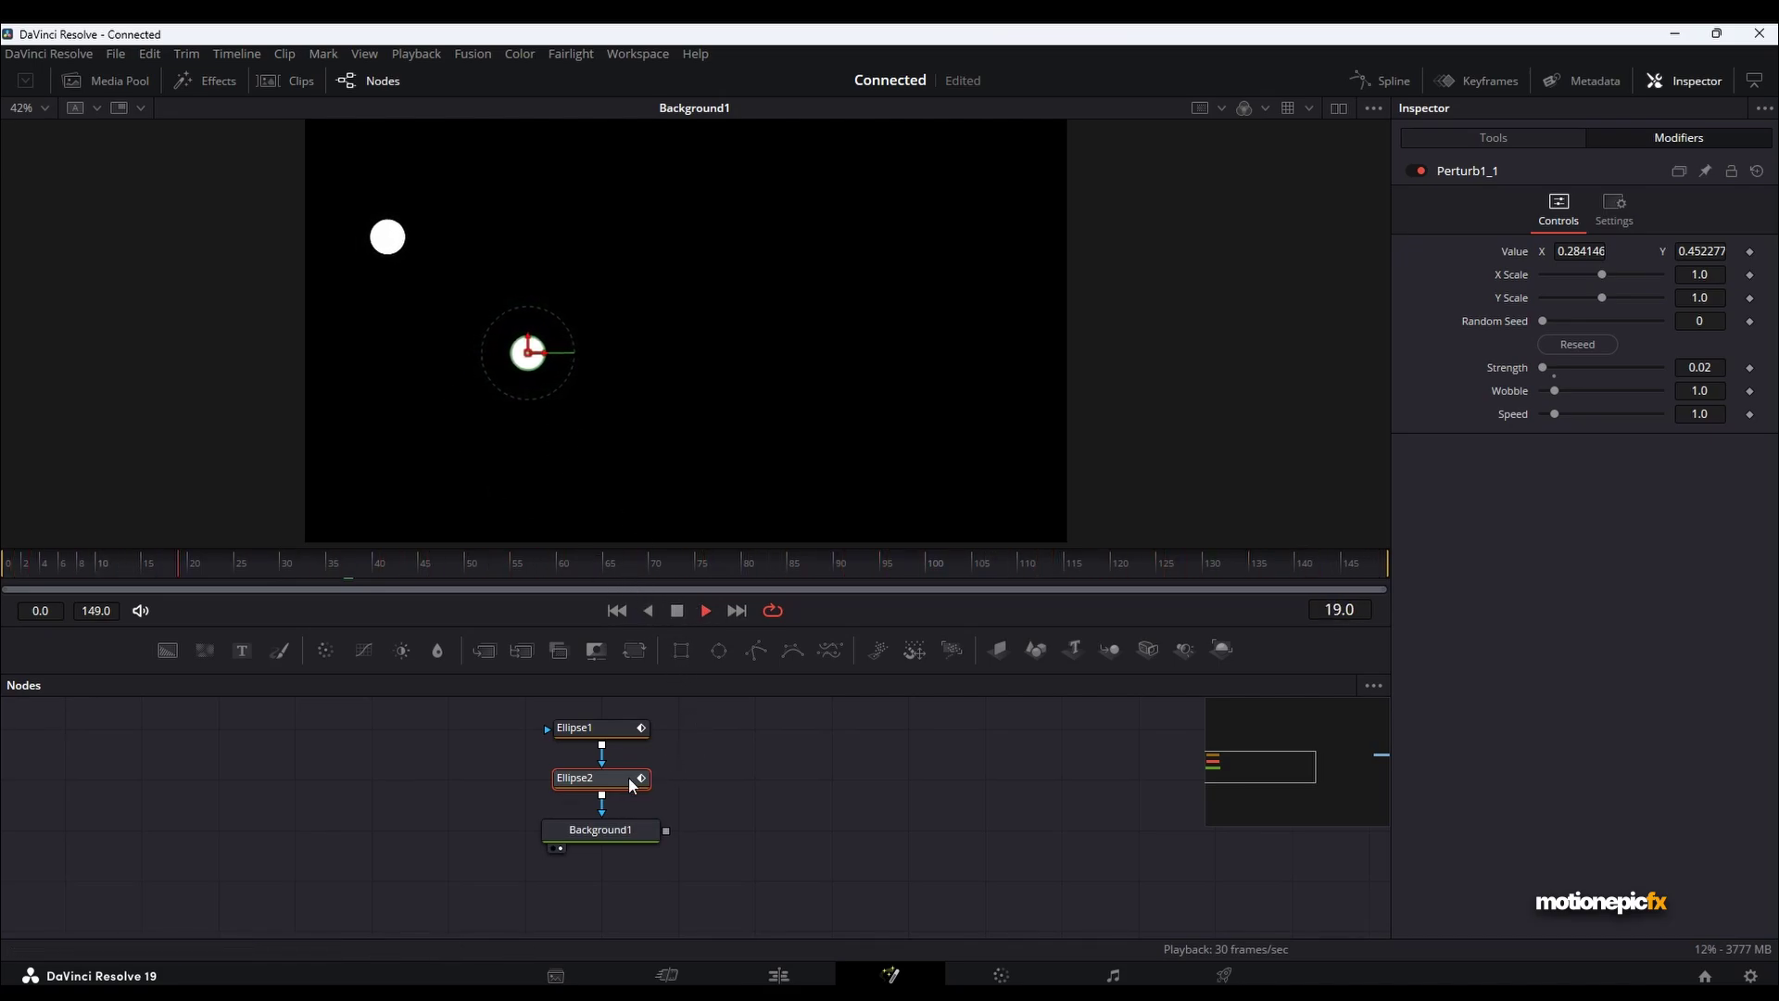
pyautogui.click(1574, 345)
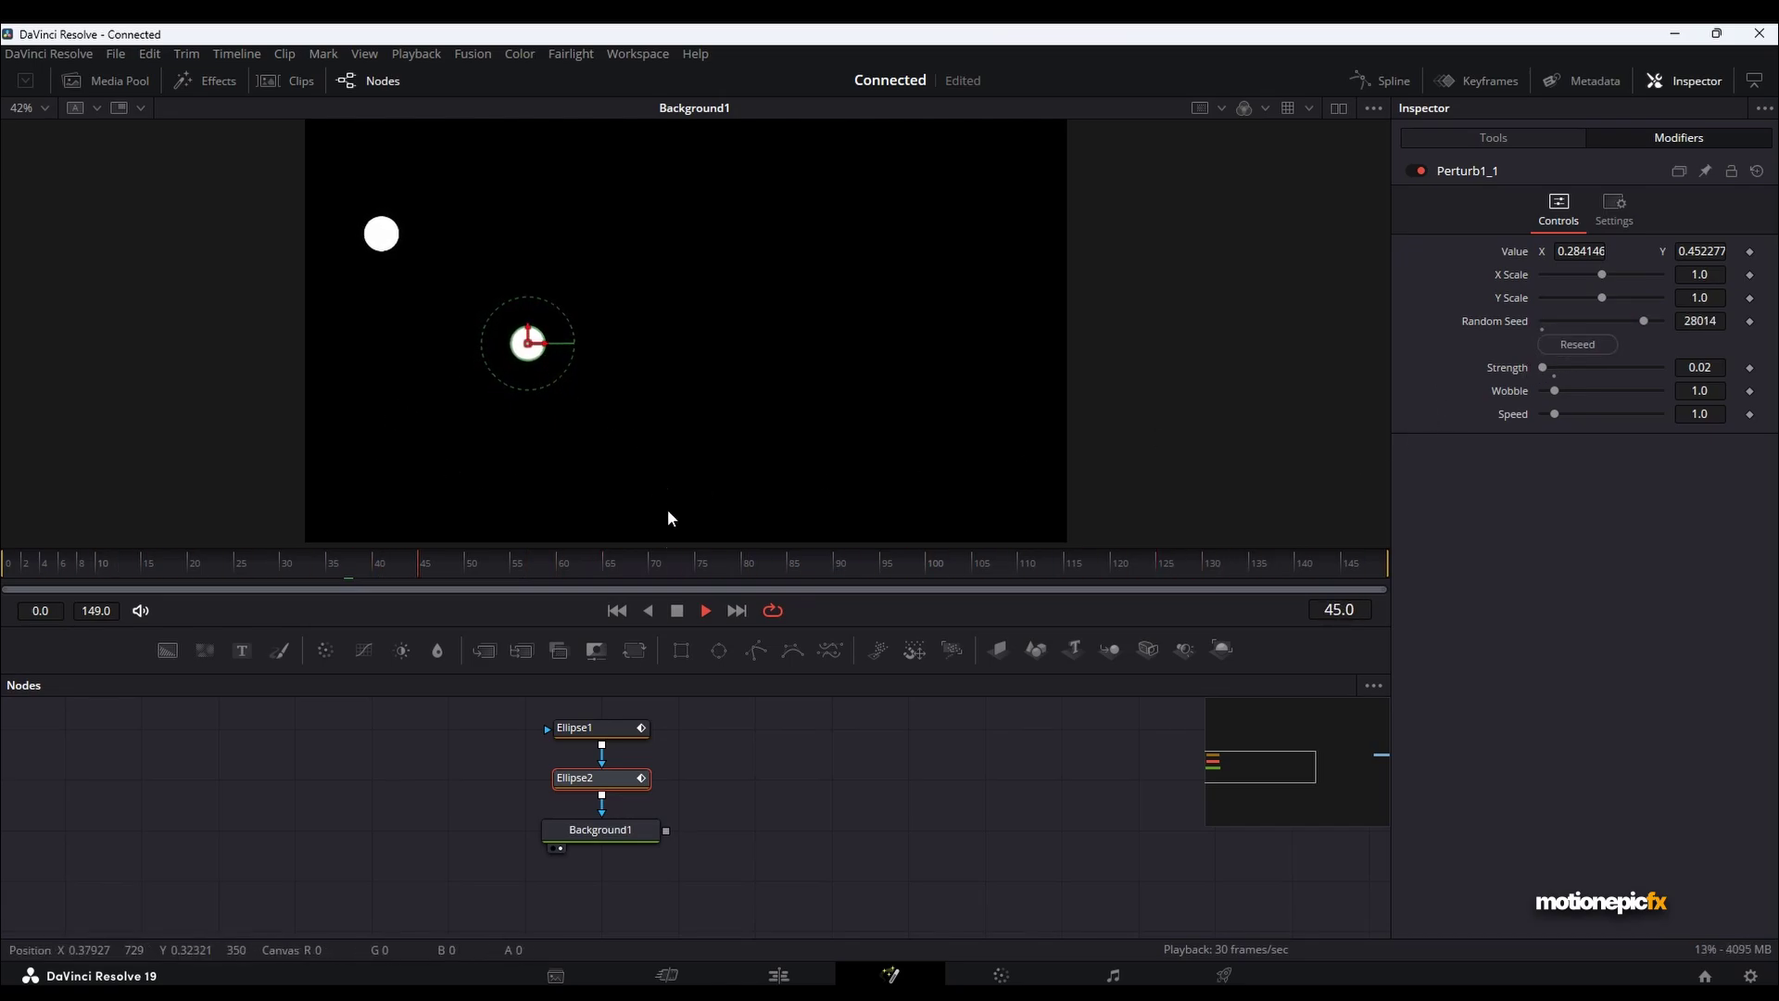
pyautogui.click(678, 609)
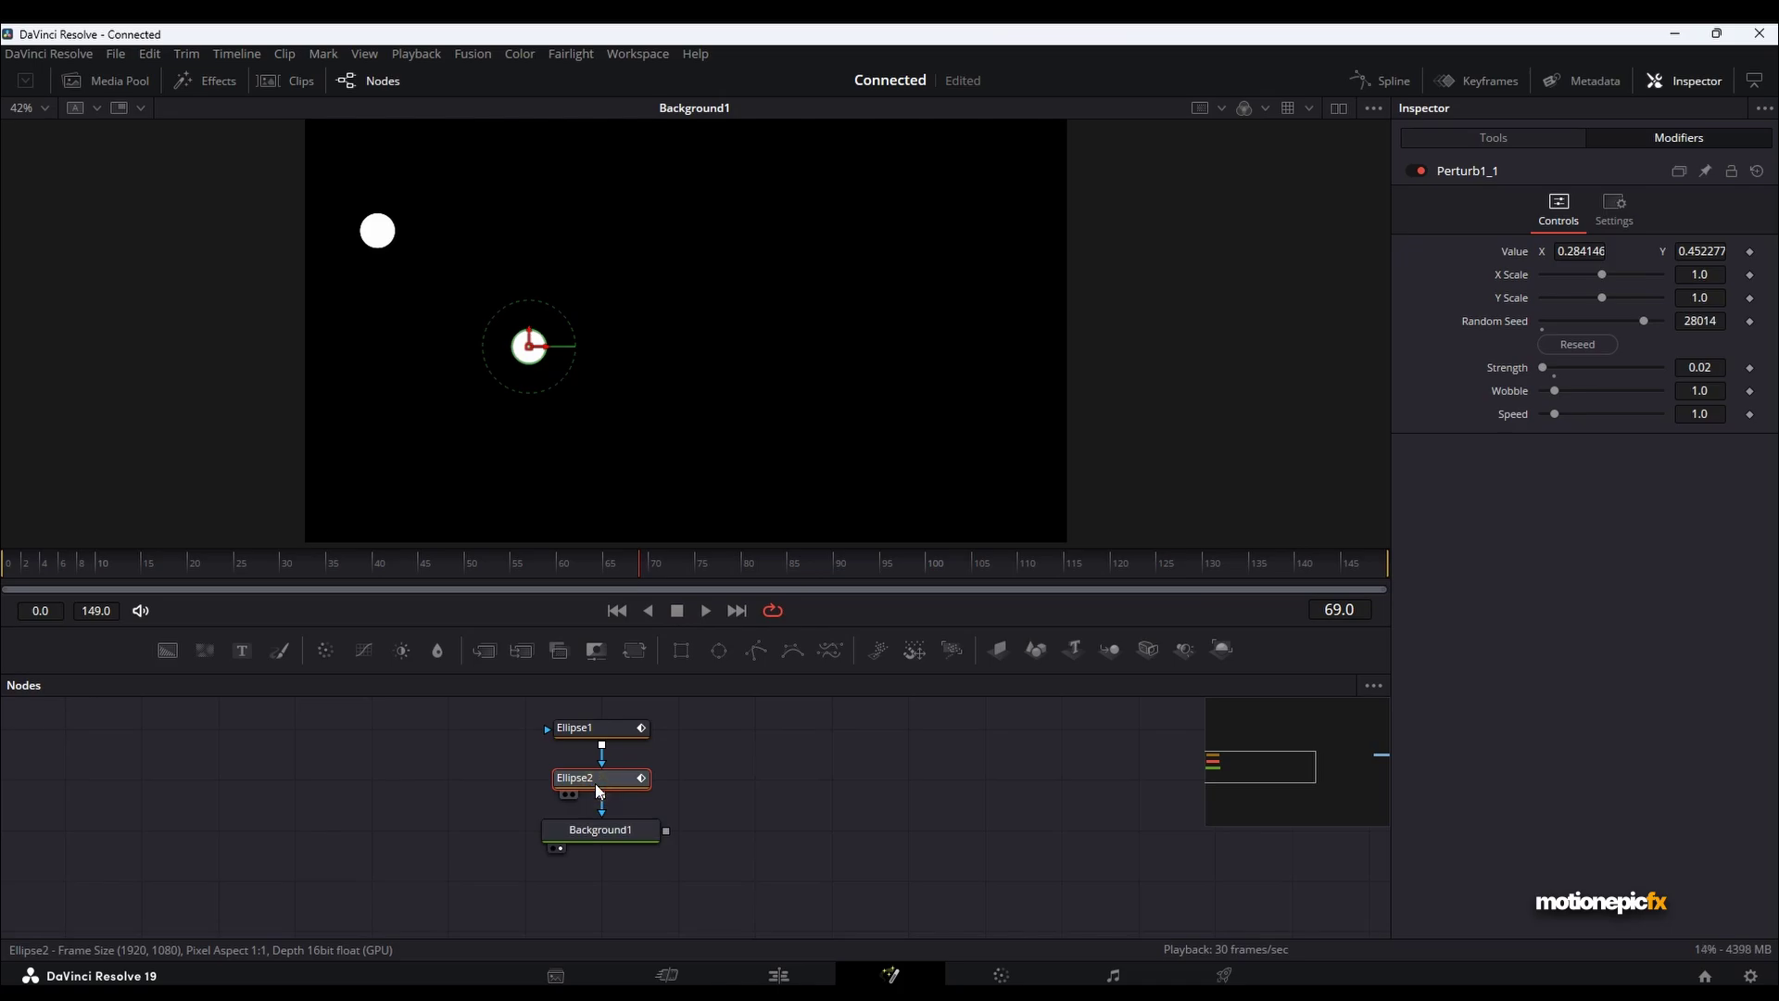
# Copy Ellipse2 and paste another copy below it.
pyautogui.moveTo(595, 782)
pyautogui.hotkey('ctrl', 'c')
pyautogui.hotkey('ctrl', 'v')
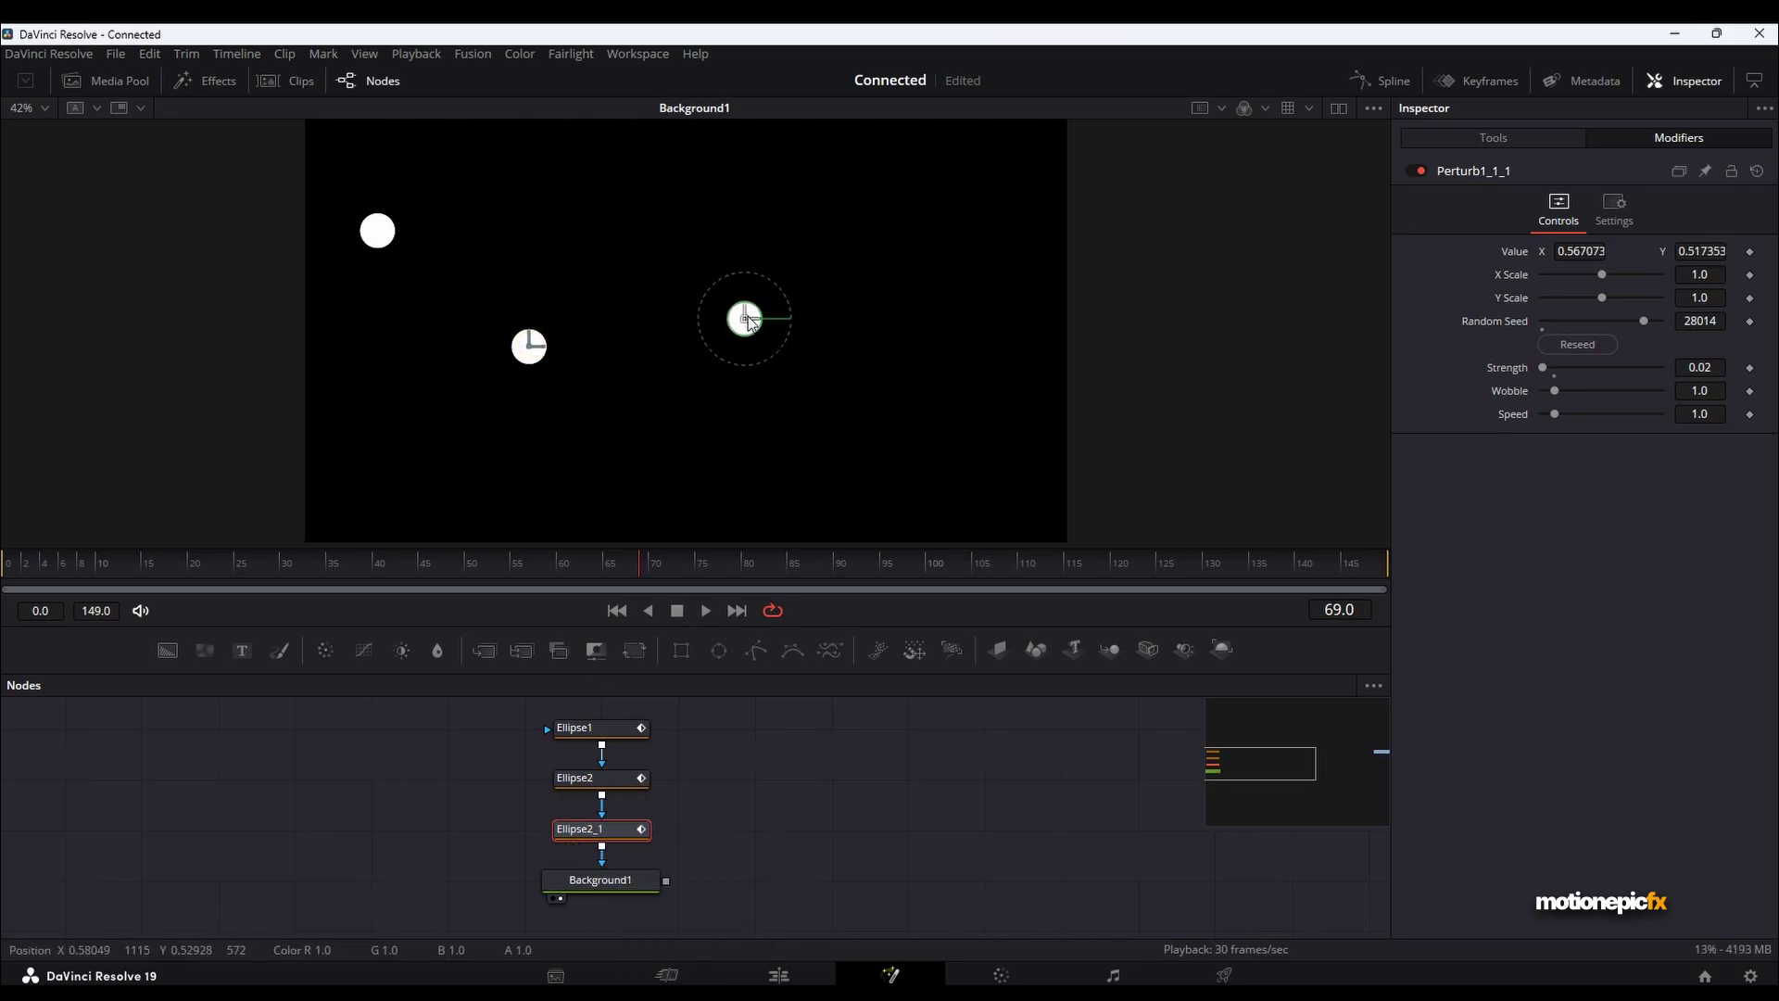
# Reseed the new copy's wobble and rename it Ellipse3.
pyautogui.click(1578, 344)
pyautogui.rightClick(593, 827)
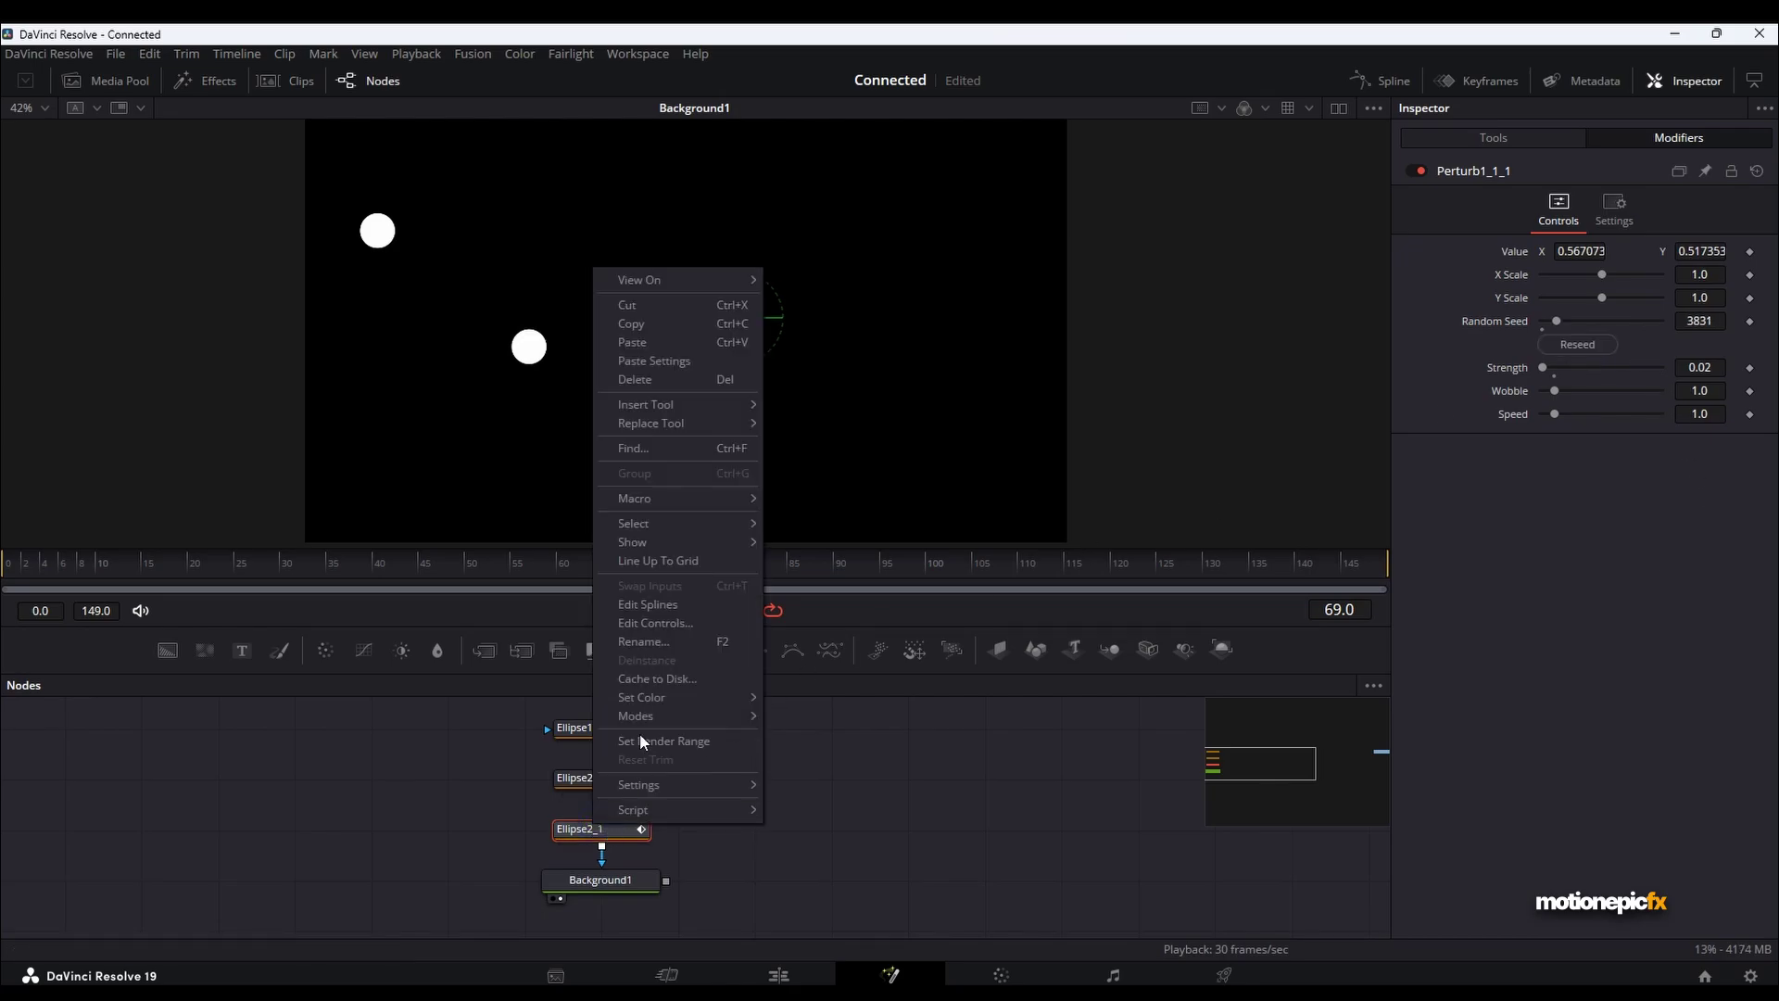
pyautogui.click(639, 635)
pyautogui.moveTo(800, 486); pyautogui.dragTo(782, 495)
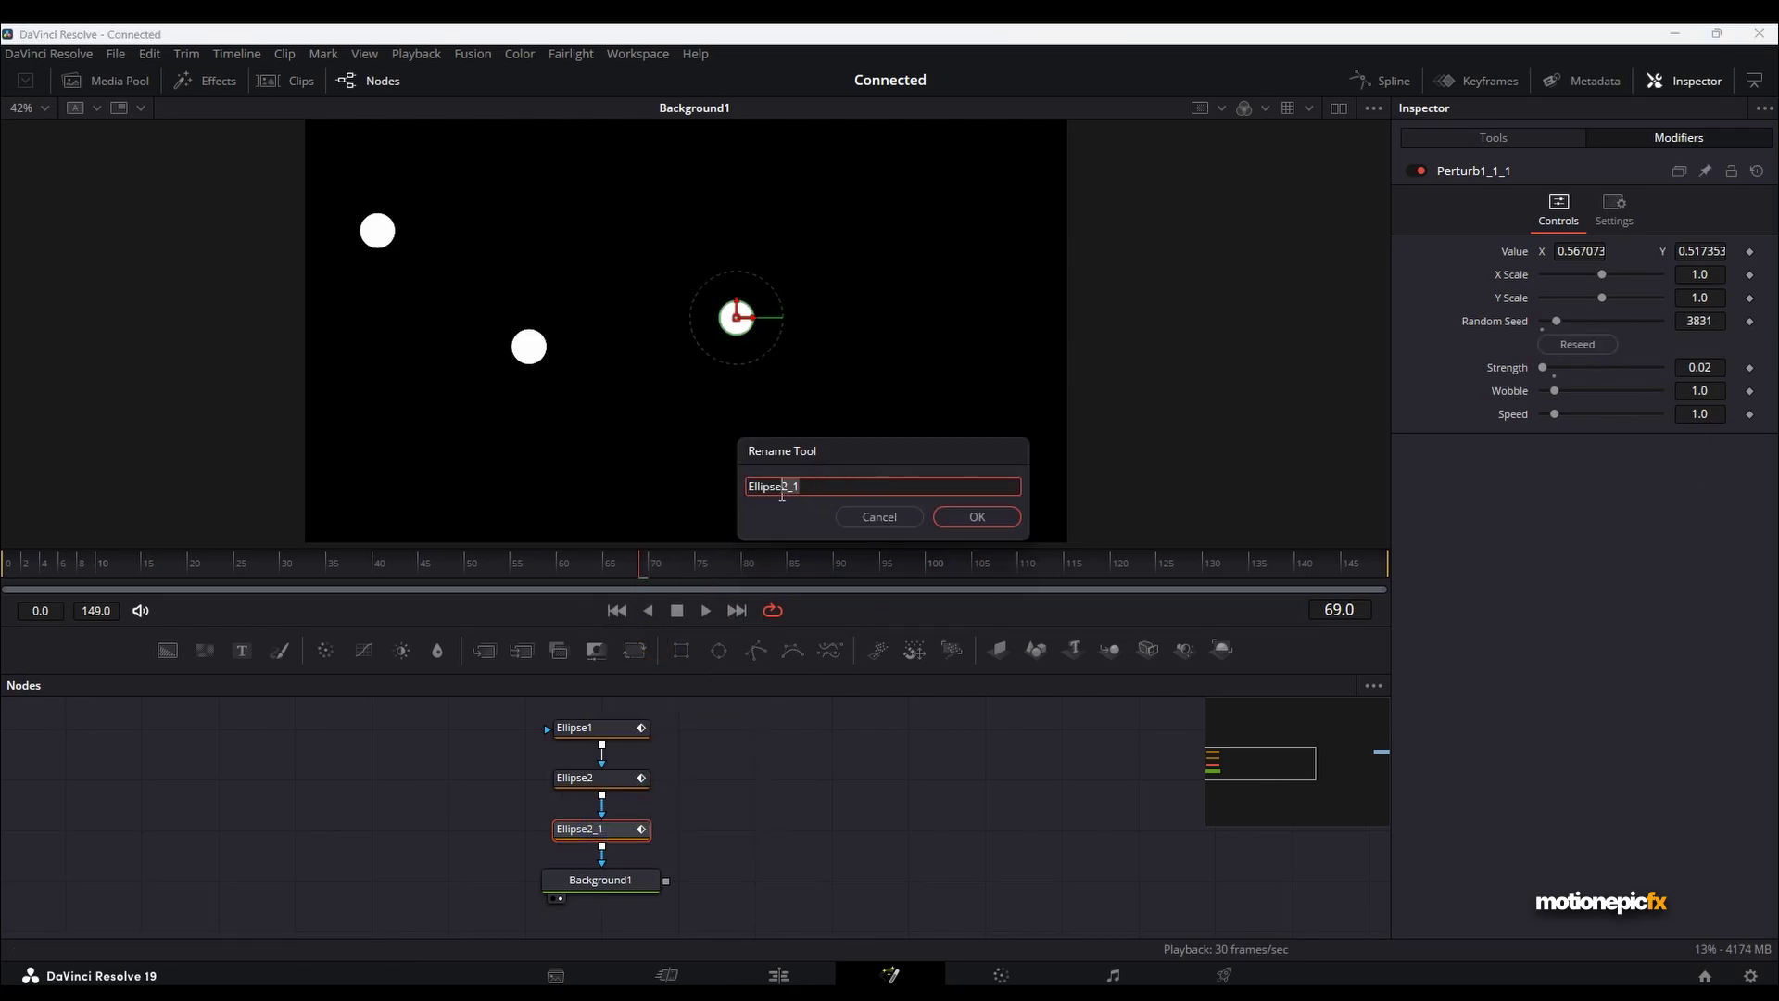
pyautogui.write('3')
pyautogui.press('Return')
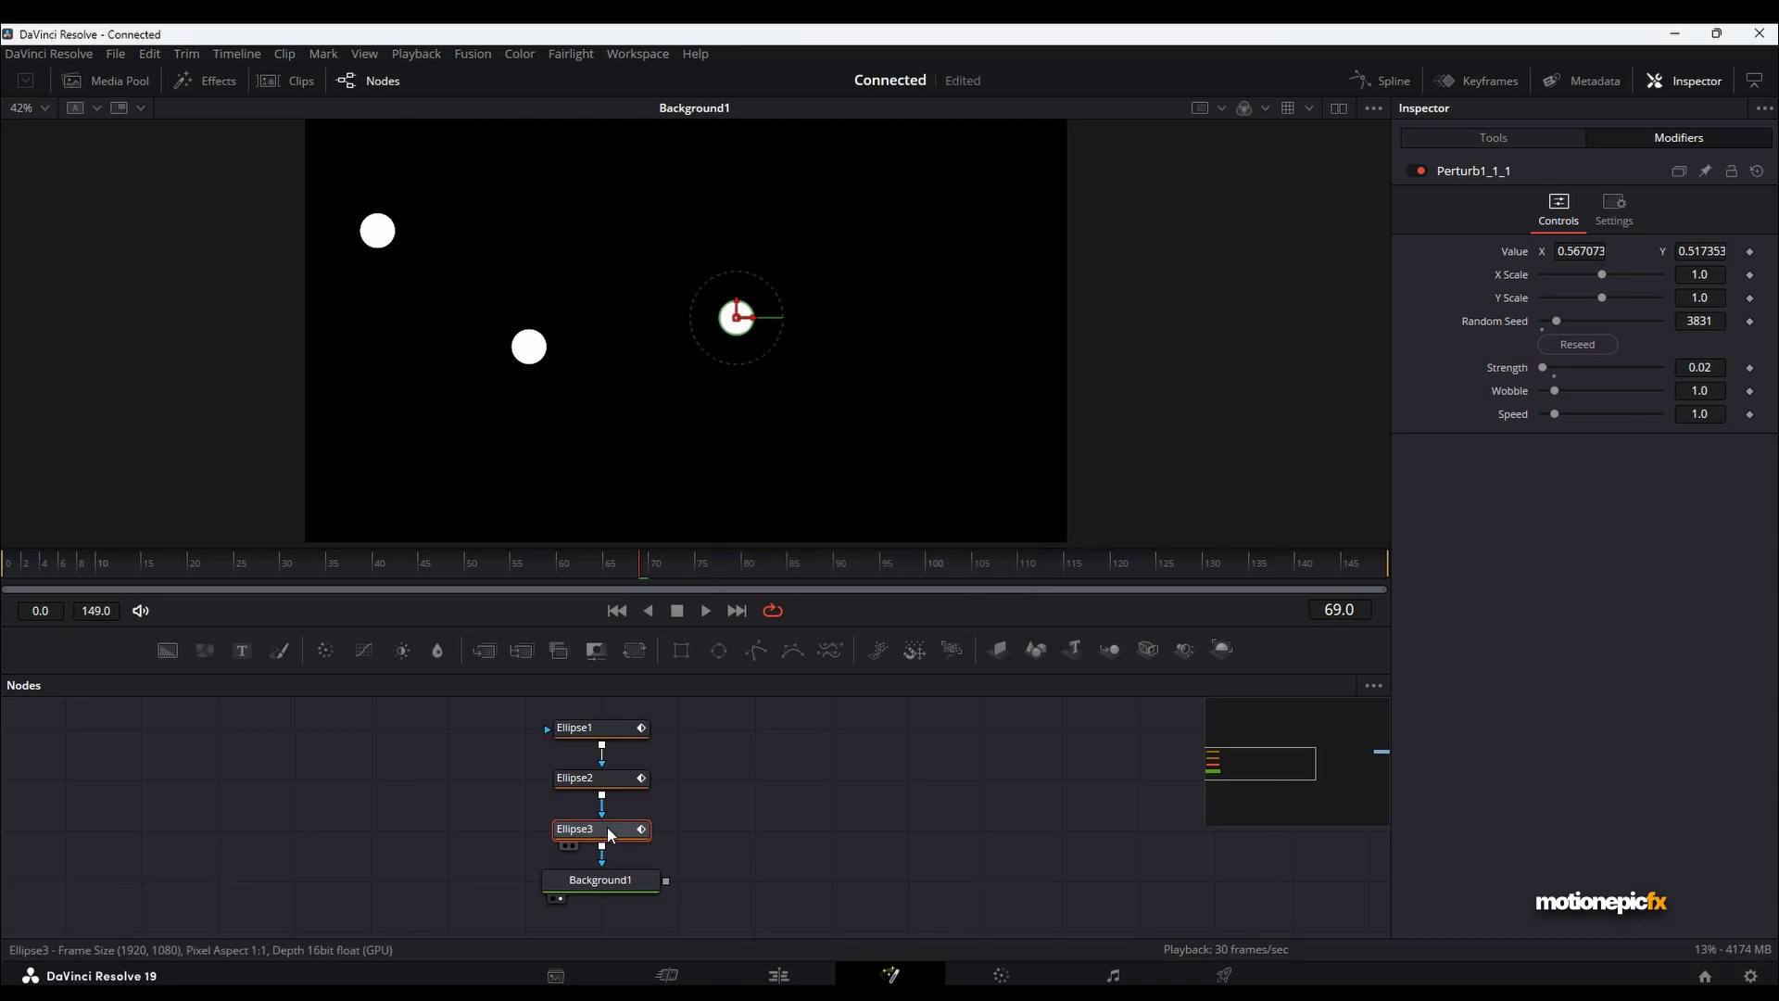
# Paste another ellipse copy and rename it Ellipse4.
pyautogui.hotkey('ctrl', 'v')
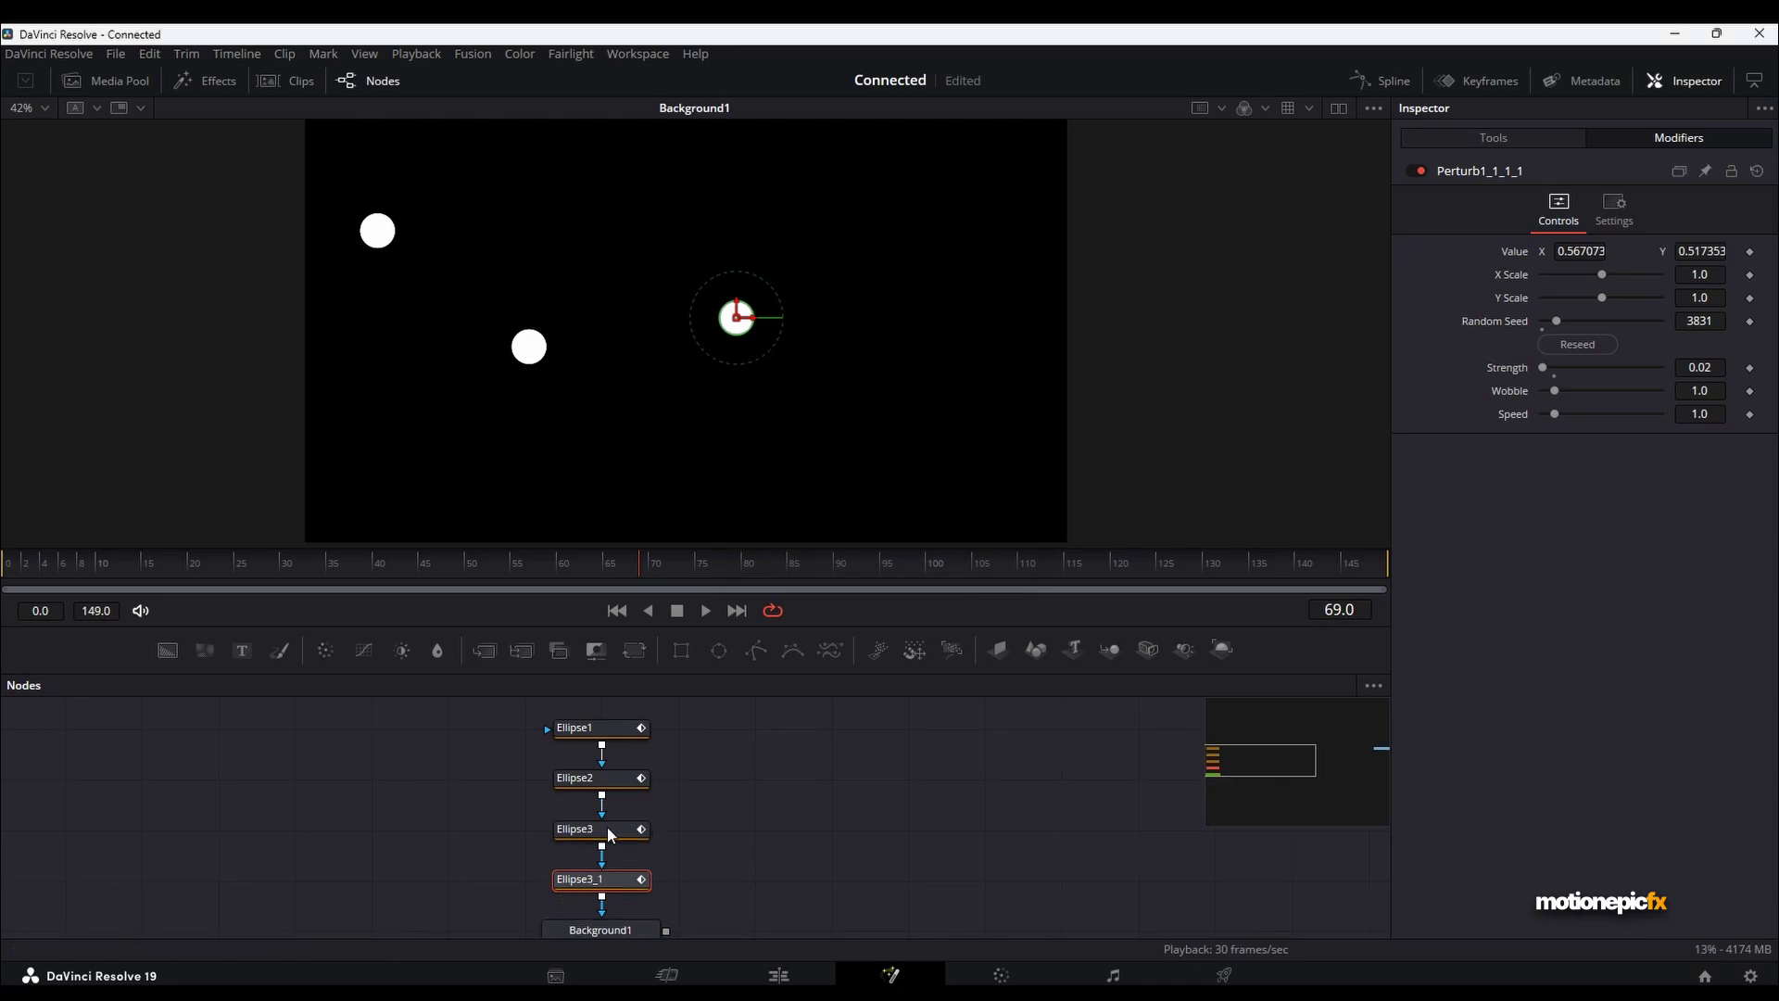
pyautogui.rightClick(604, 881)
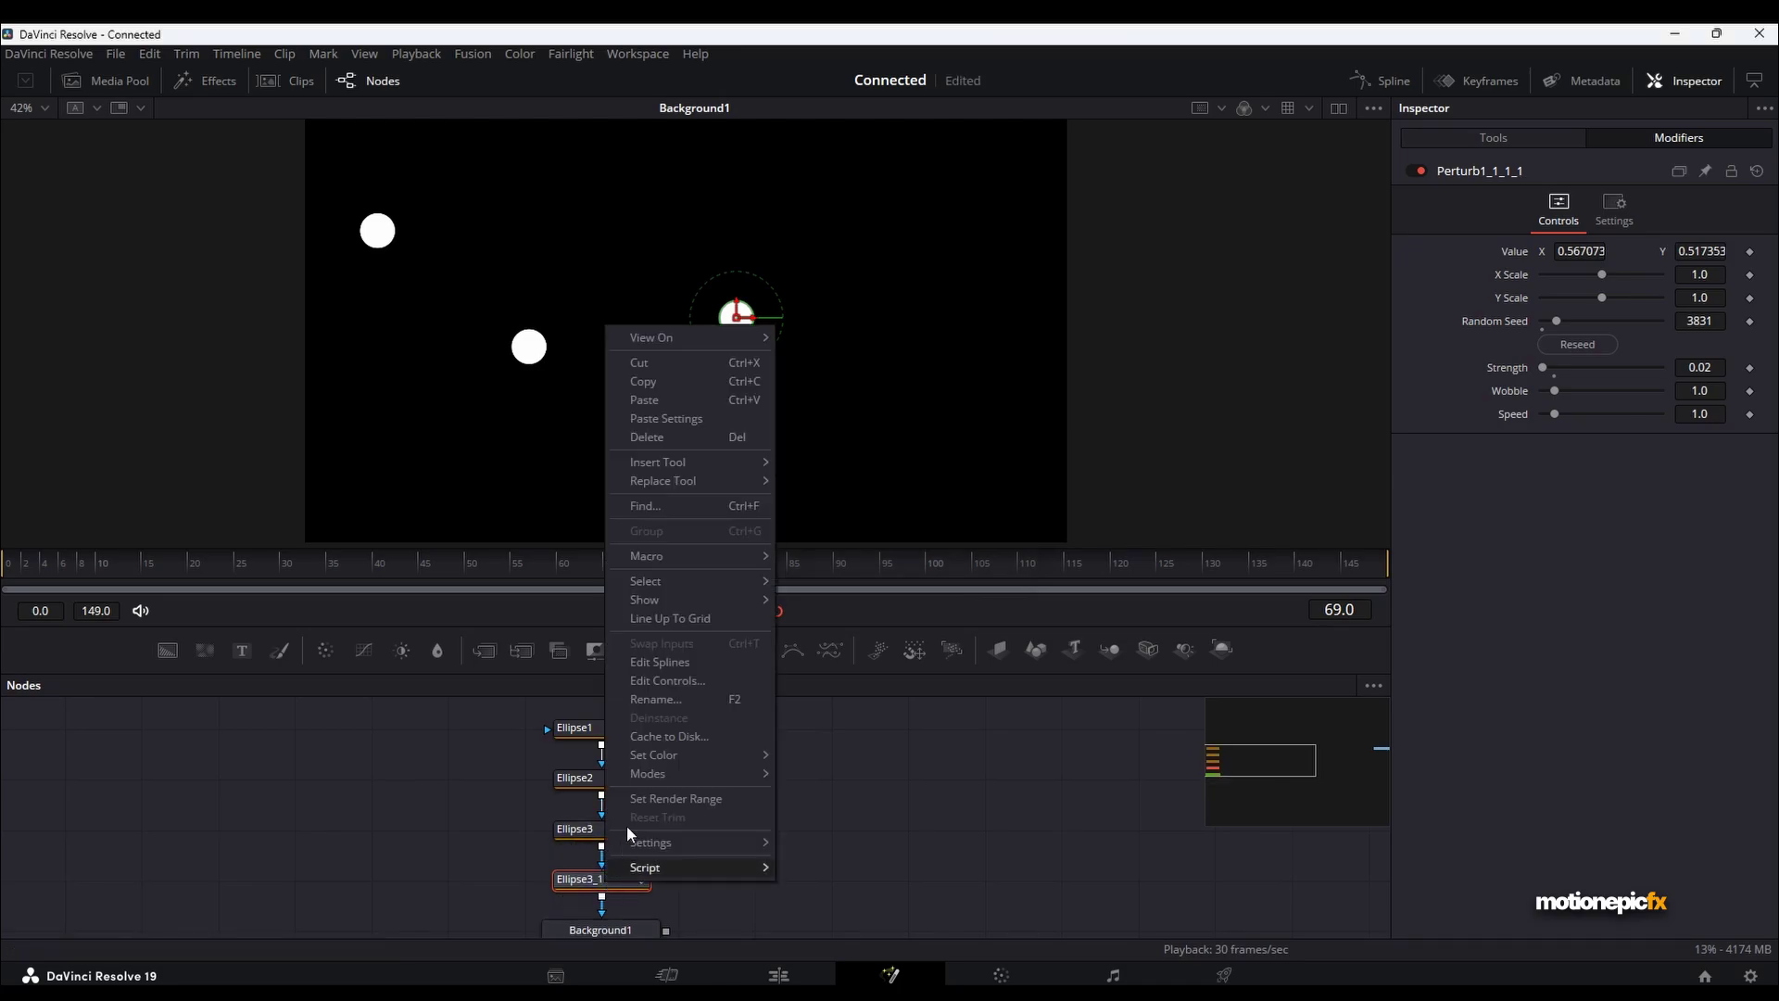
pyautogui.click(626, 825)
pyautogui.write('4')
pyautogui.press('Return')
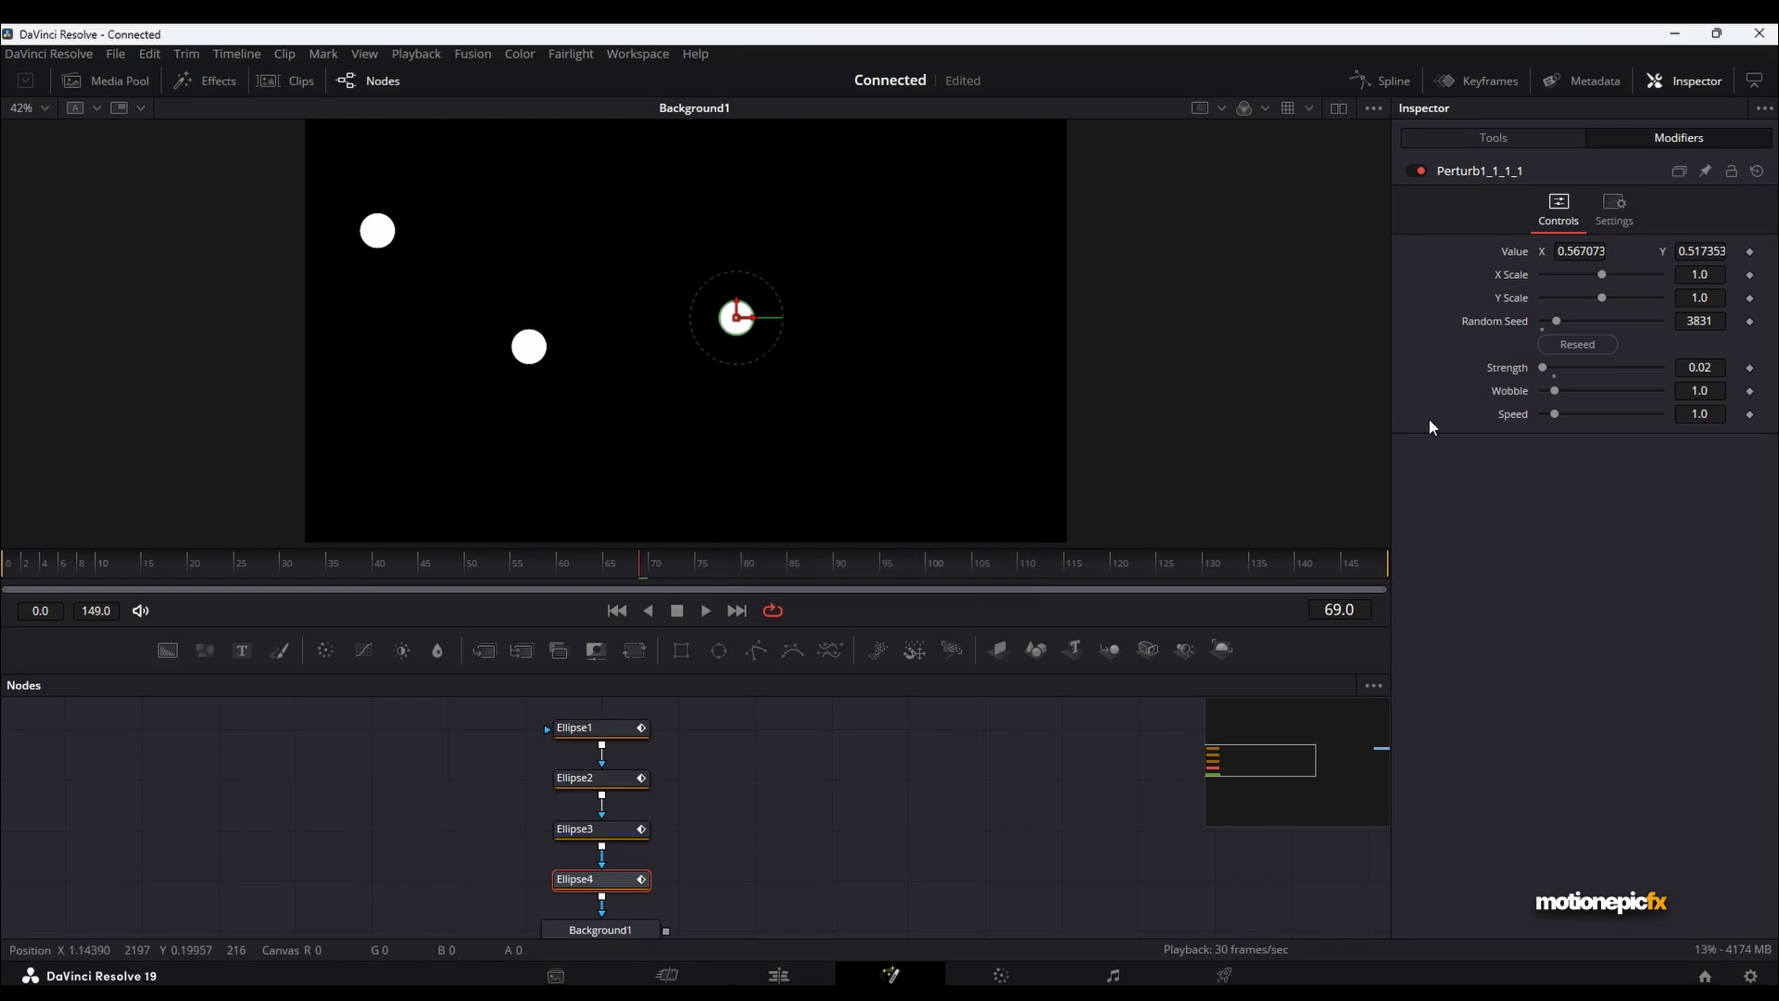
# Move Ellipse4's dot to the lower right, reseed it to 1889, and play all four dots.
pyautogui.moveTo(737, 317); pyautogui.dragTo(922, 418)
pyautogui.click(1561, 352)
pyautogui.click(1571, 343)
pyautogui.click(616, 609)
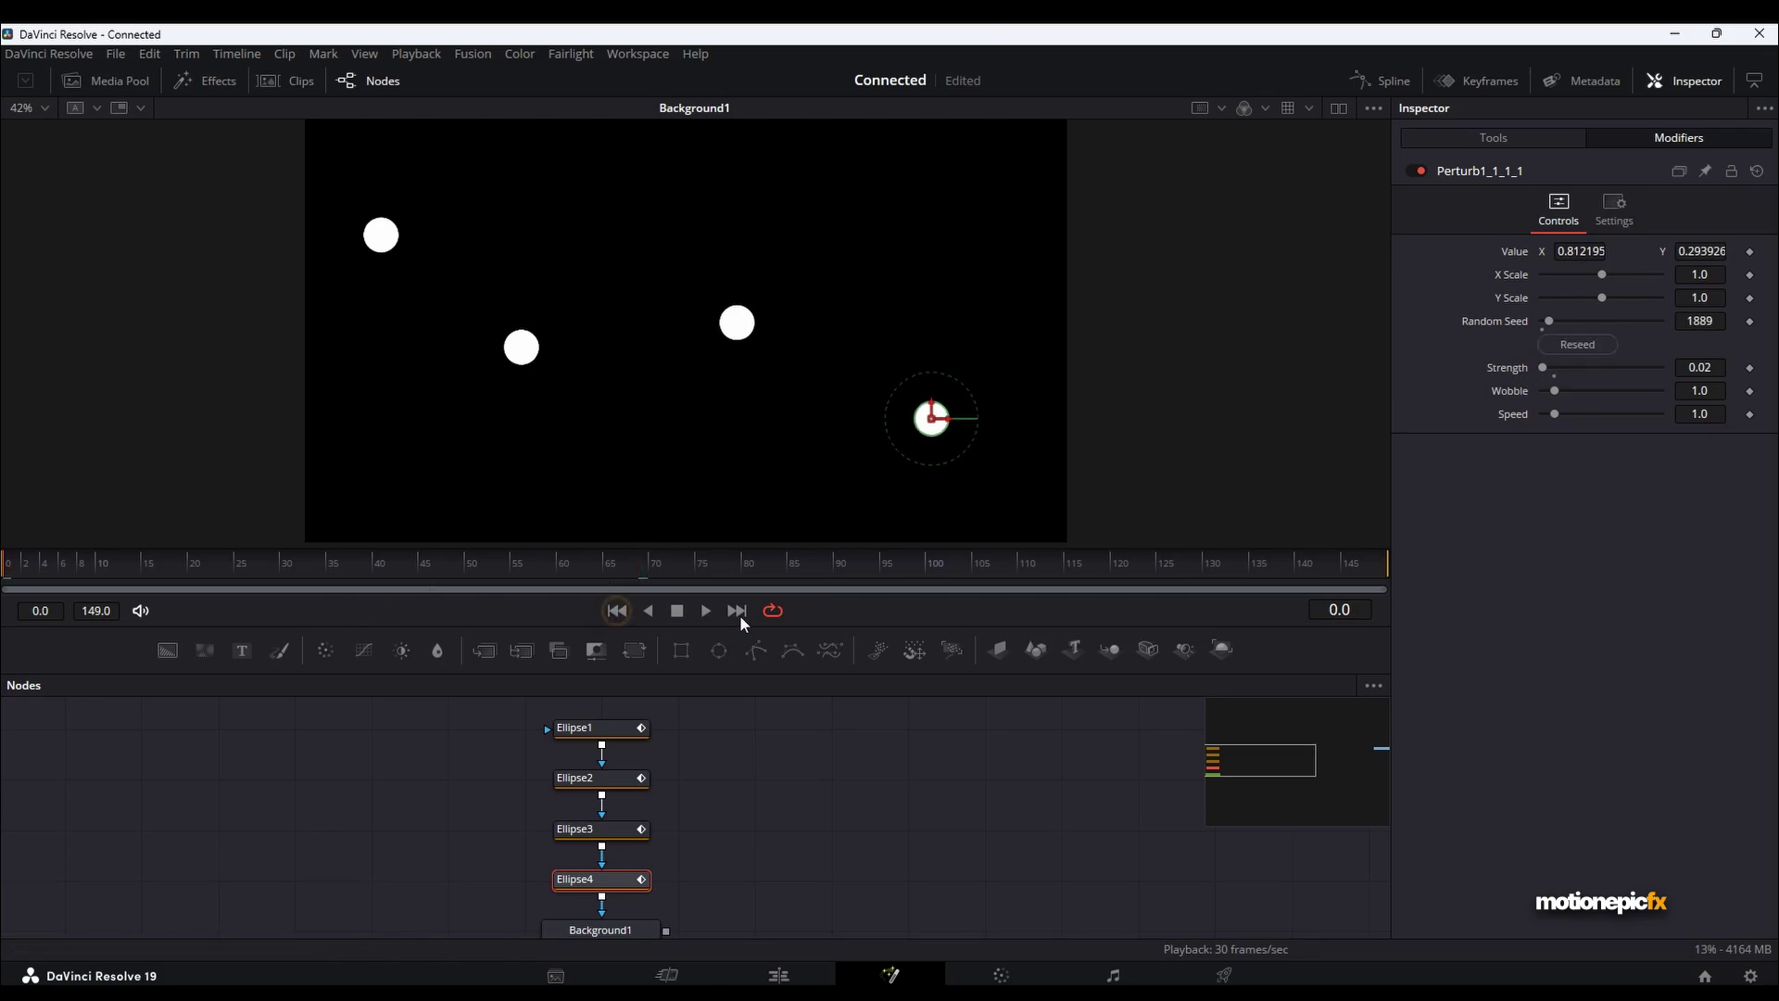
pyautogui.click(706, 610)
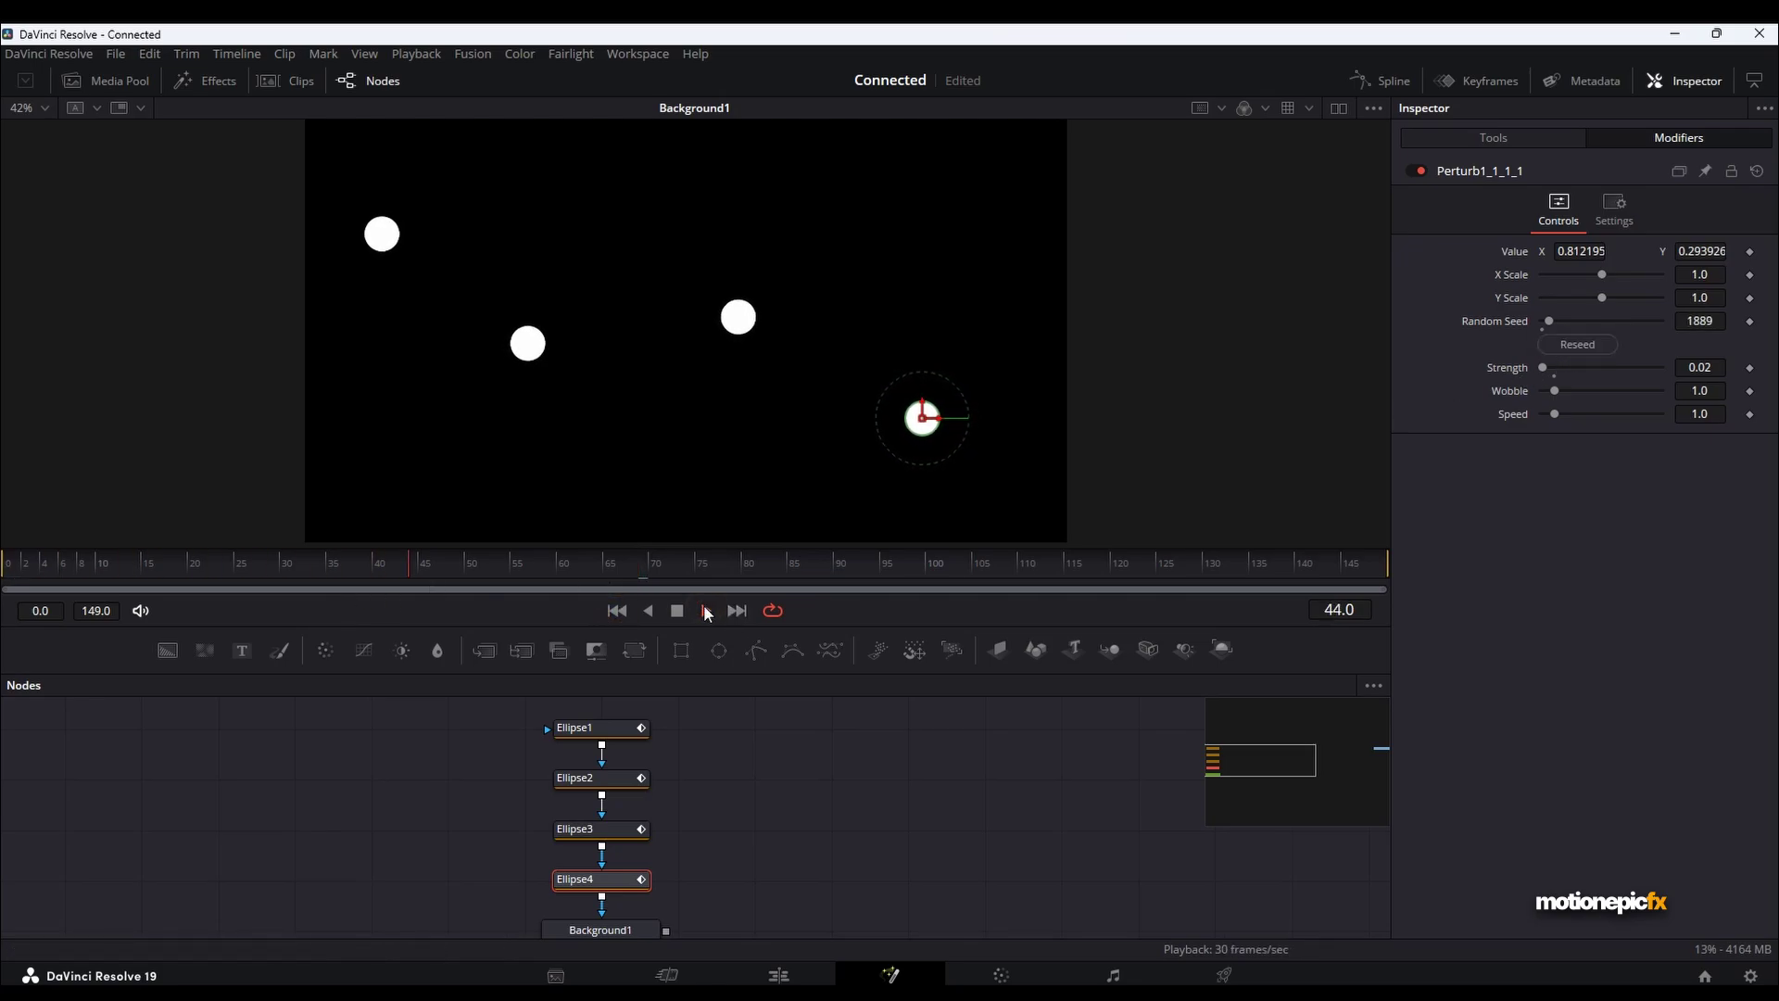
pyautogui.moveTo(689, 852); pyautogui.dragTo(817, 765)
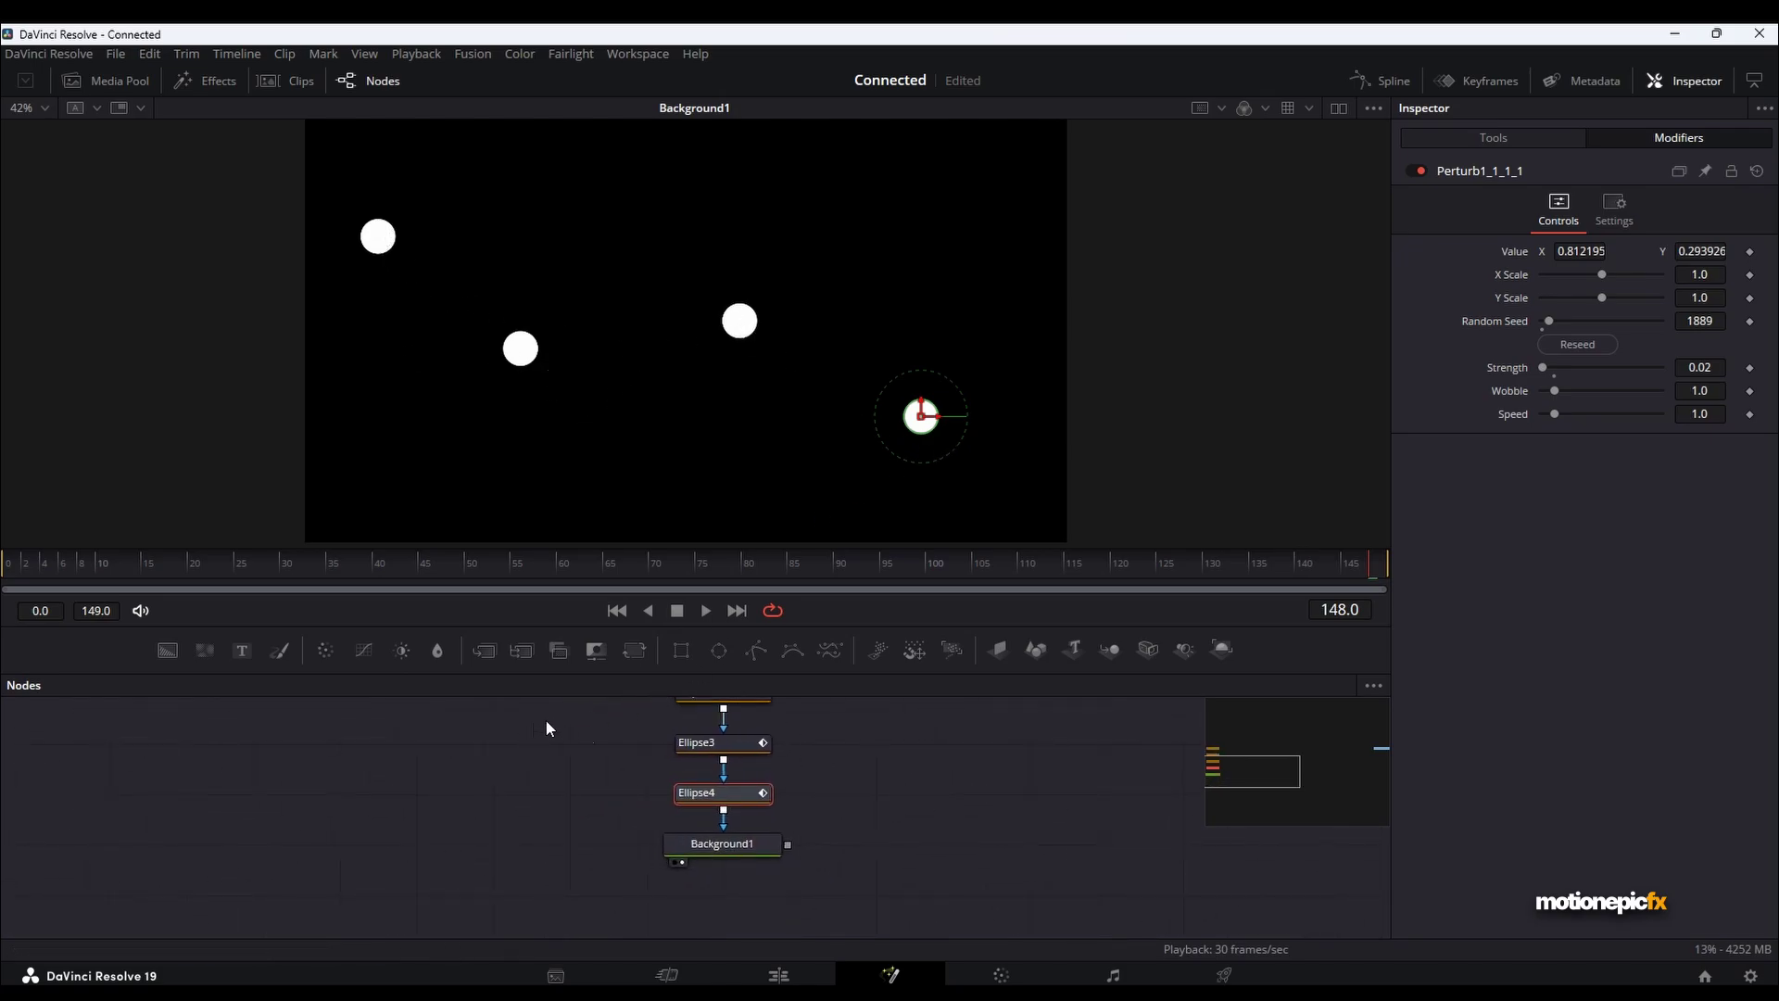
# Add a Background2 node masked by a new Polygon1.
pyautogui.scroll(-2, 600, 738)
pyautogui.moveTo(187, 663); pyautogui.dragTo(702, 837)
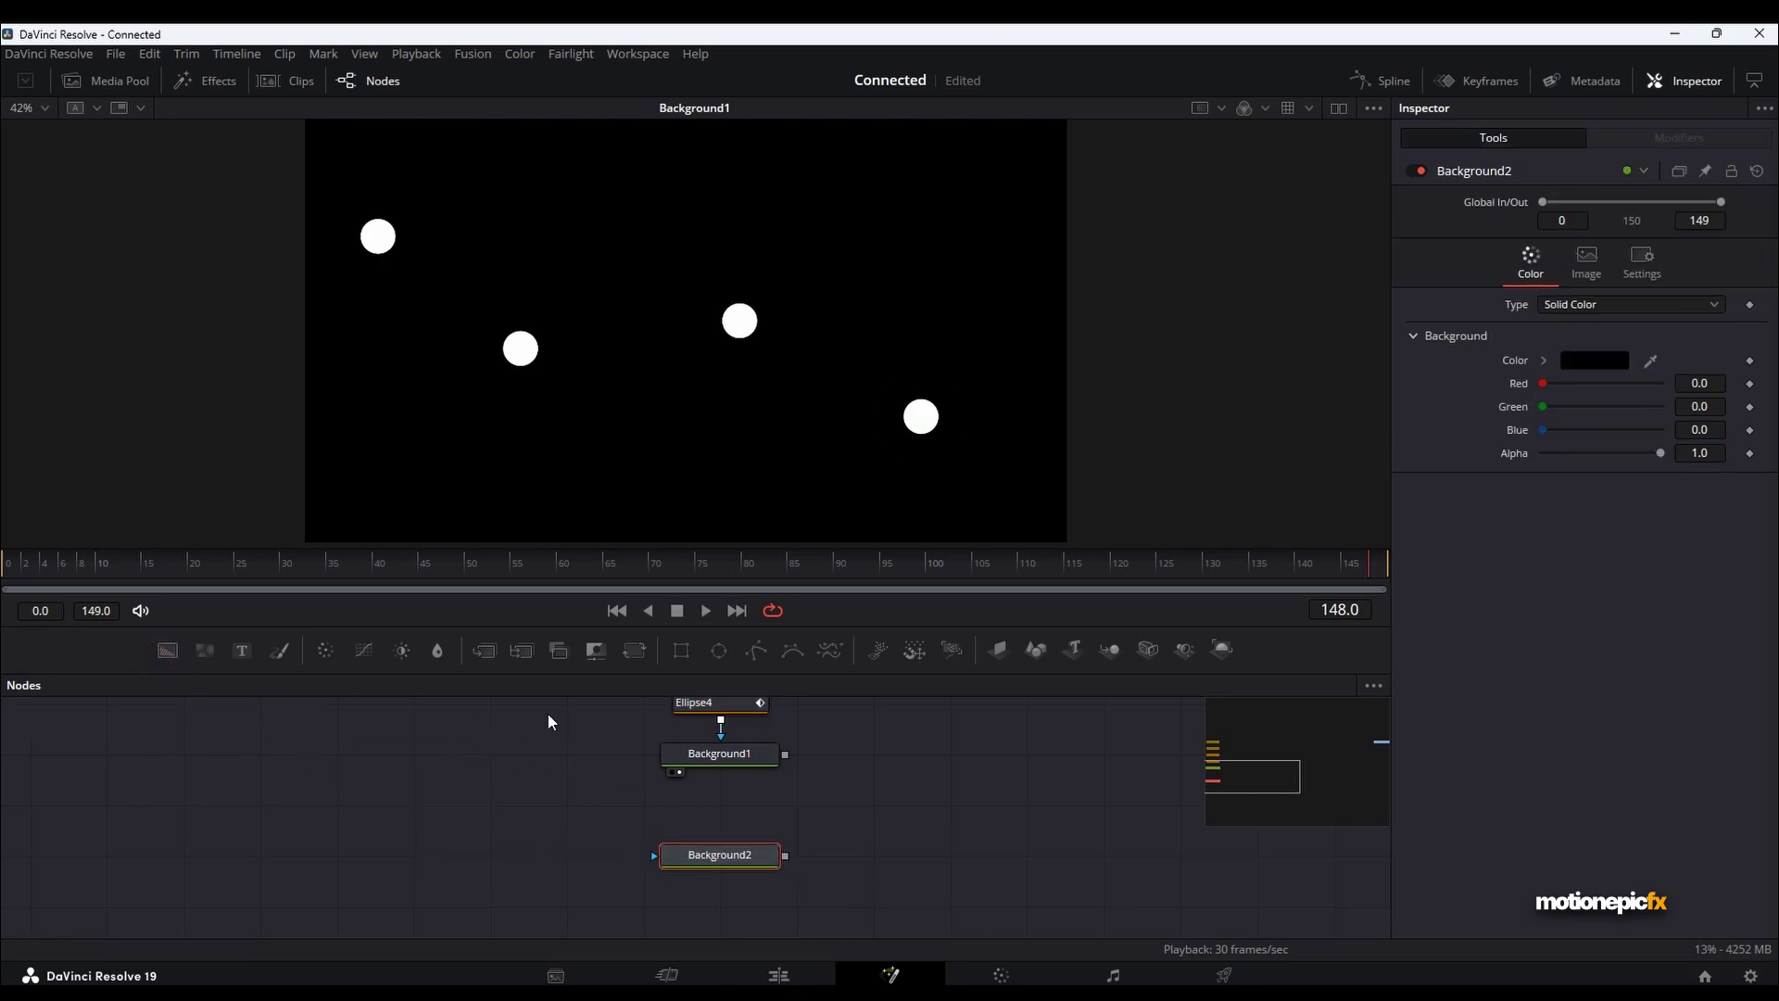
pyautogui.moveTo(755, 650); pyautogui.dragTo(564, 791)
pyautogui.moveTo(543, 853); pyautogui.dragTo(545, 854)
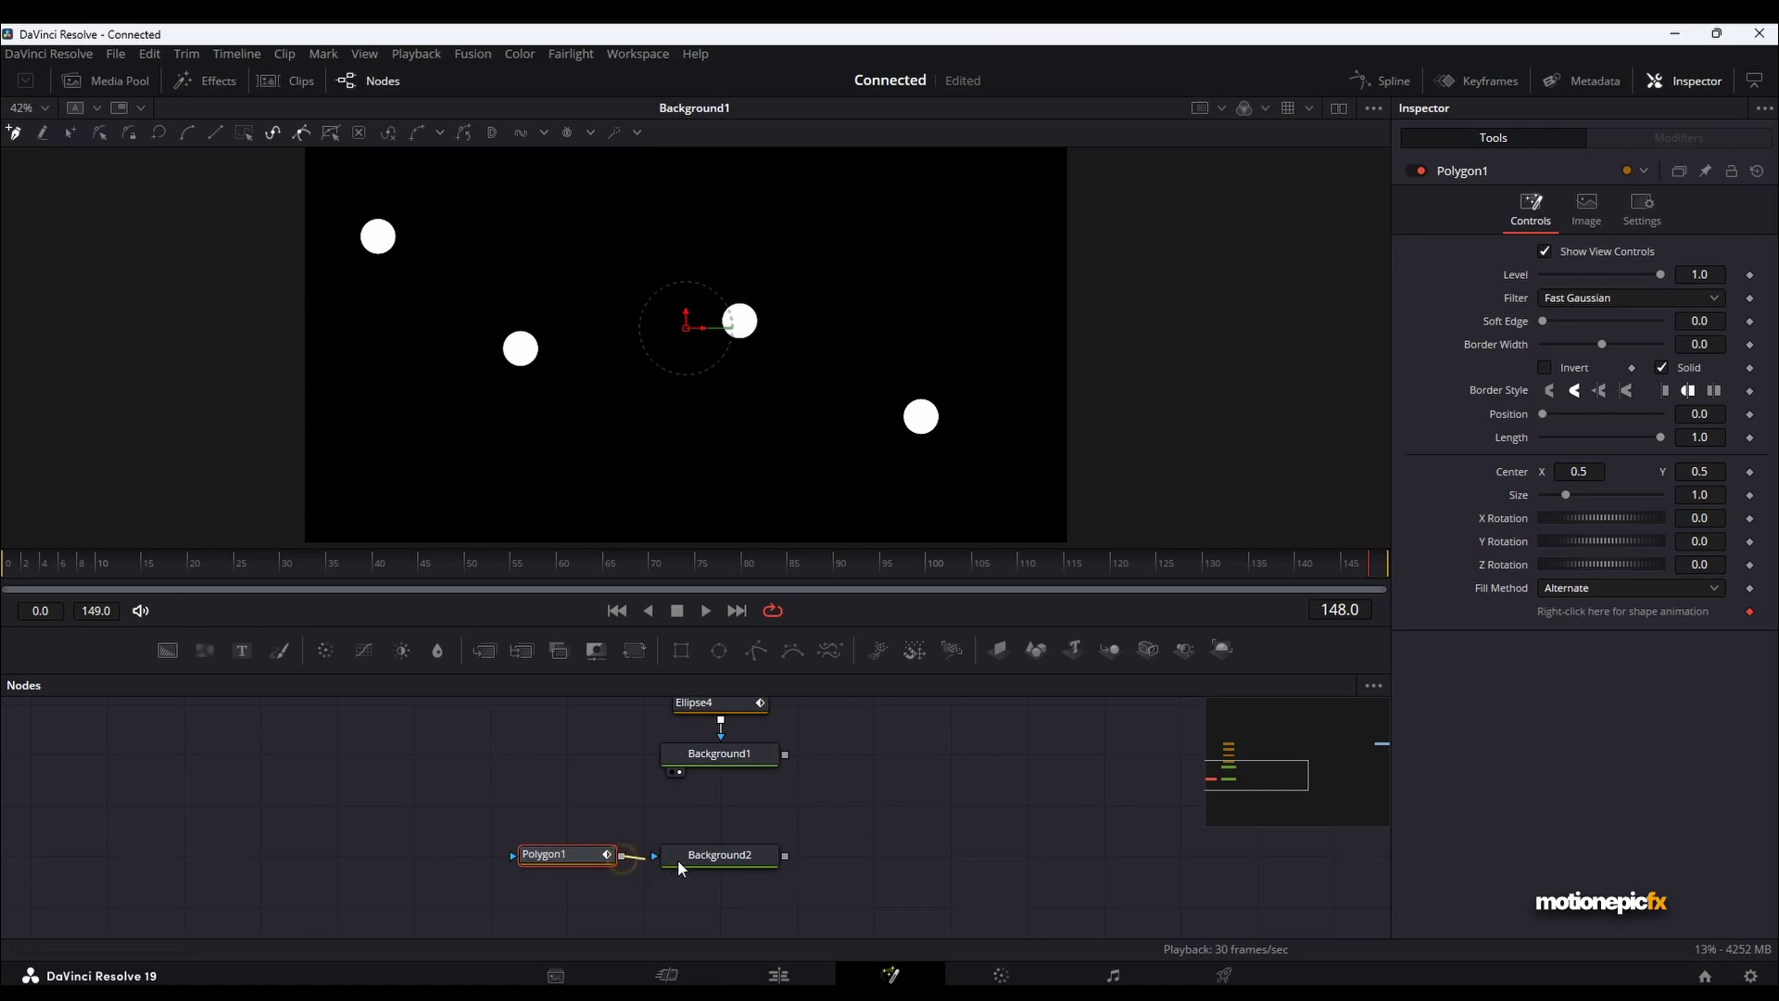
# Merge Background2 with the dots into Merge1, view Merge1, and select Polygon1.
pyautogui.moveTo(784, 856); pyautogui.dragTo(786, 755)
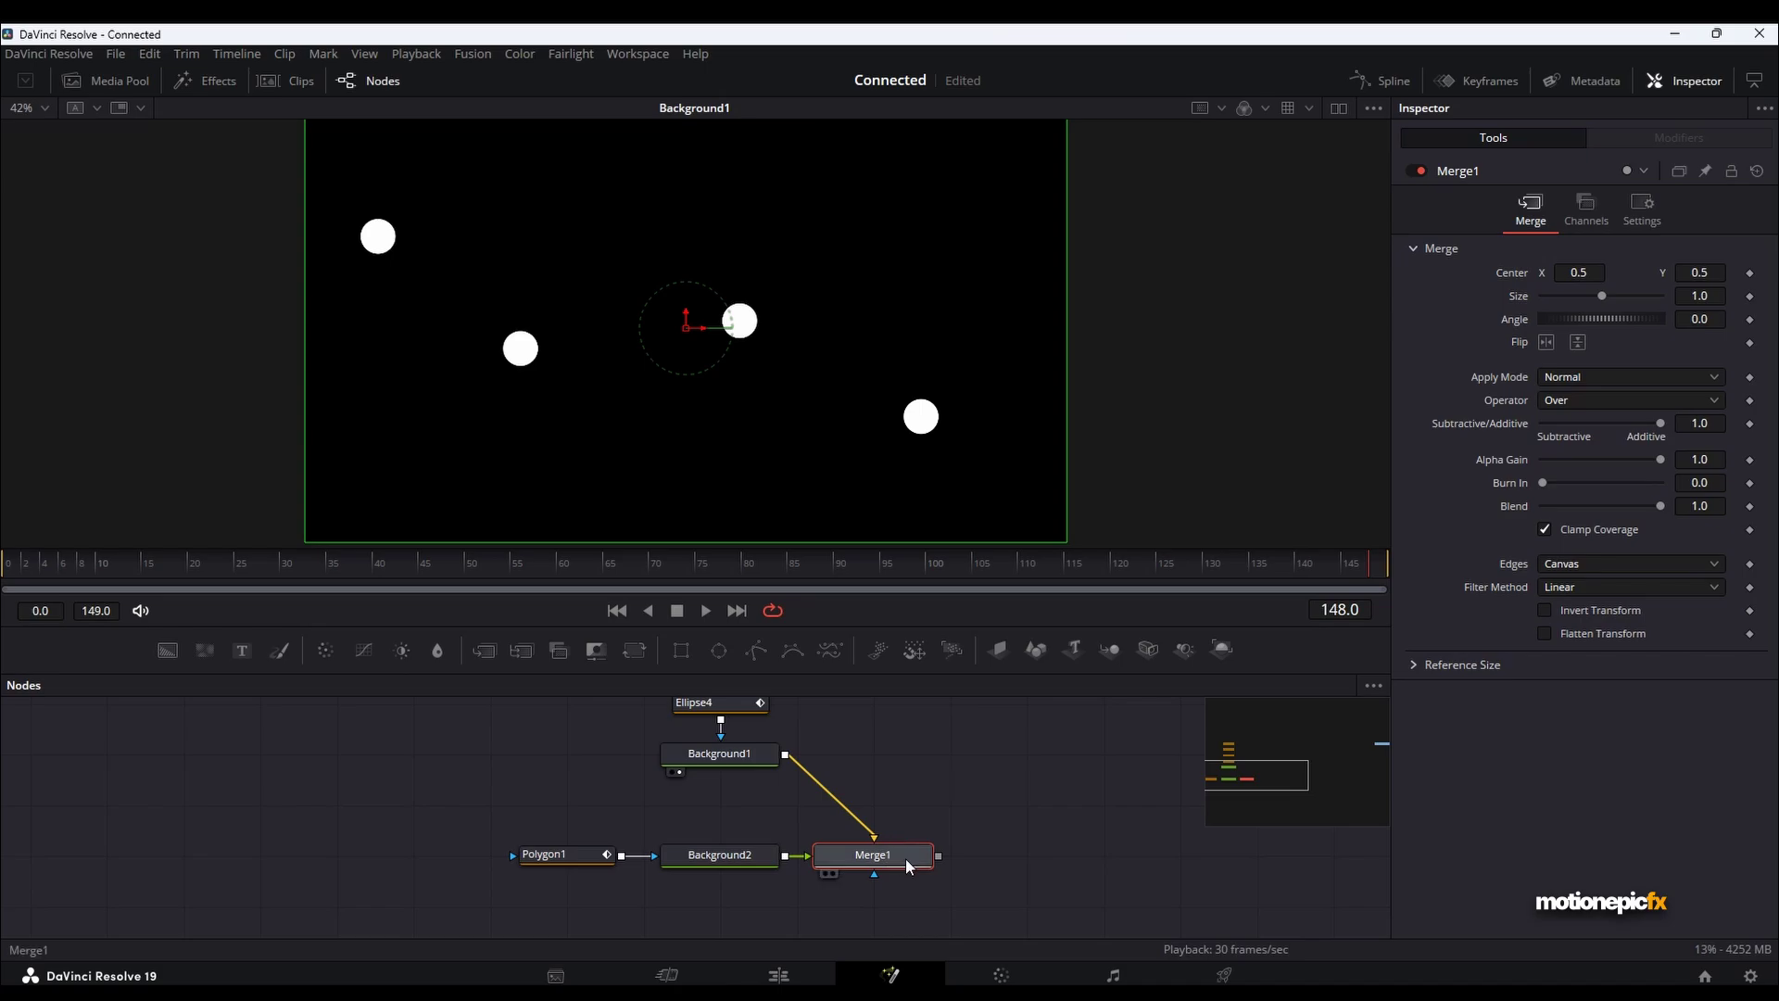
pyautogui.moveTo(908, 859); pyautogui.dragTo(836, 291)
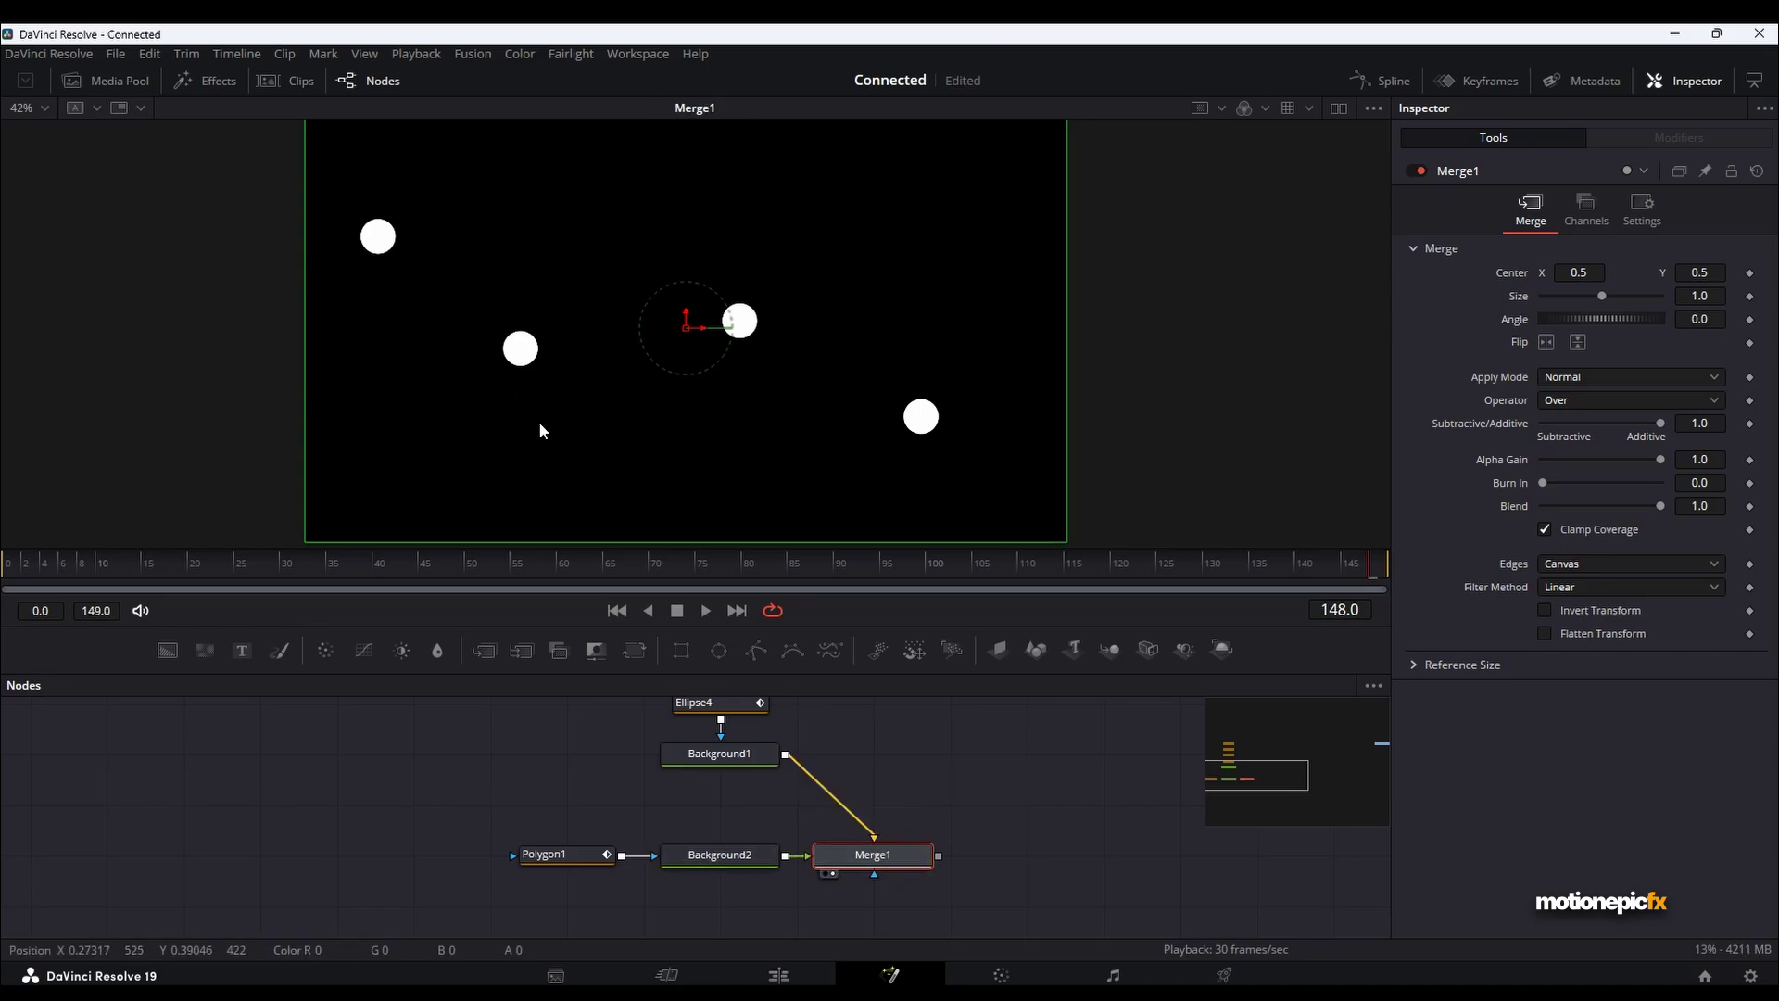
pyautogui.click(553, 857)
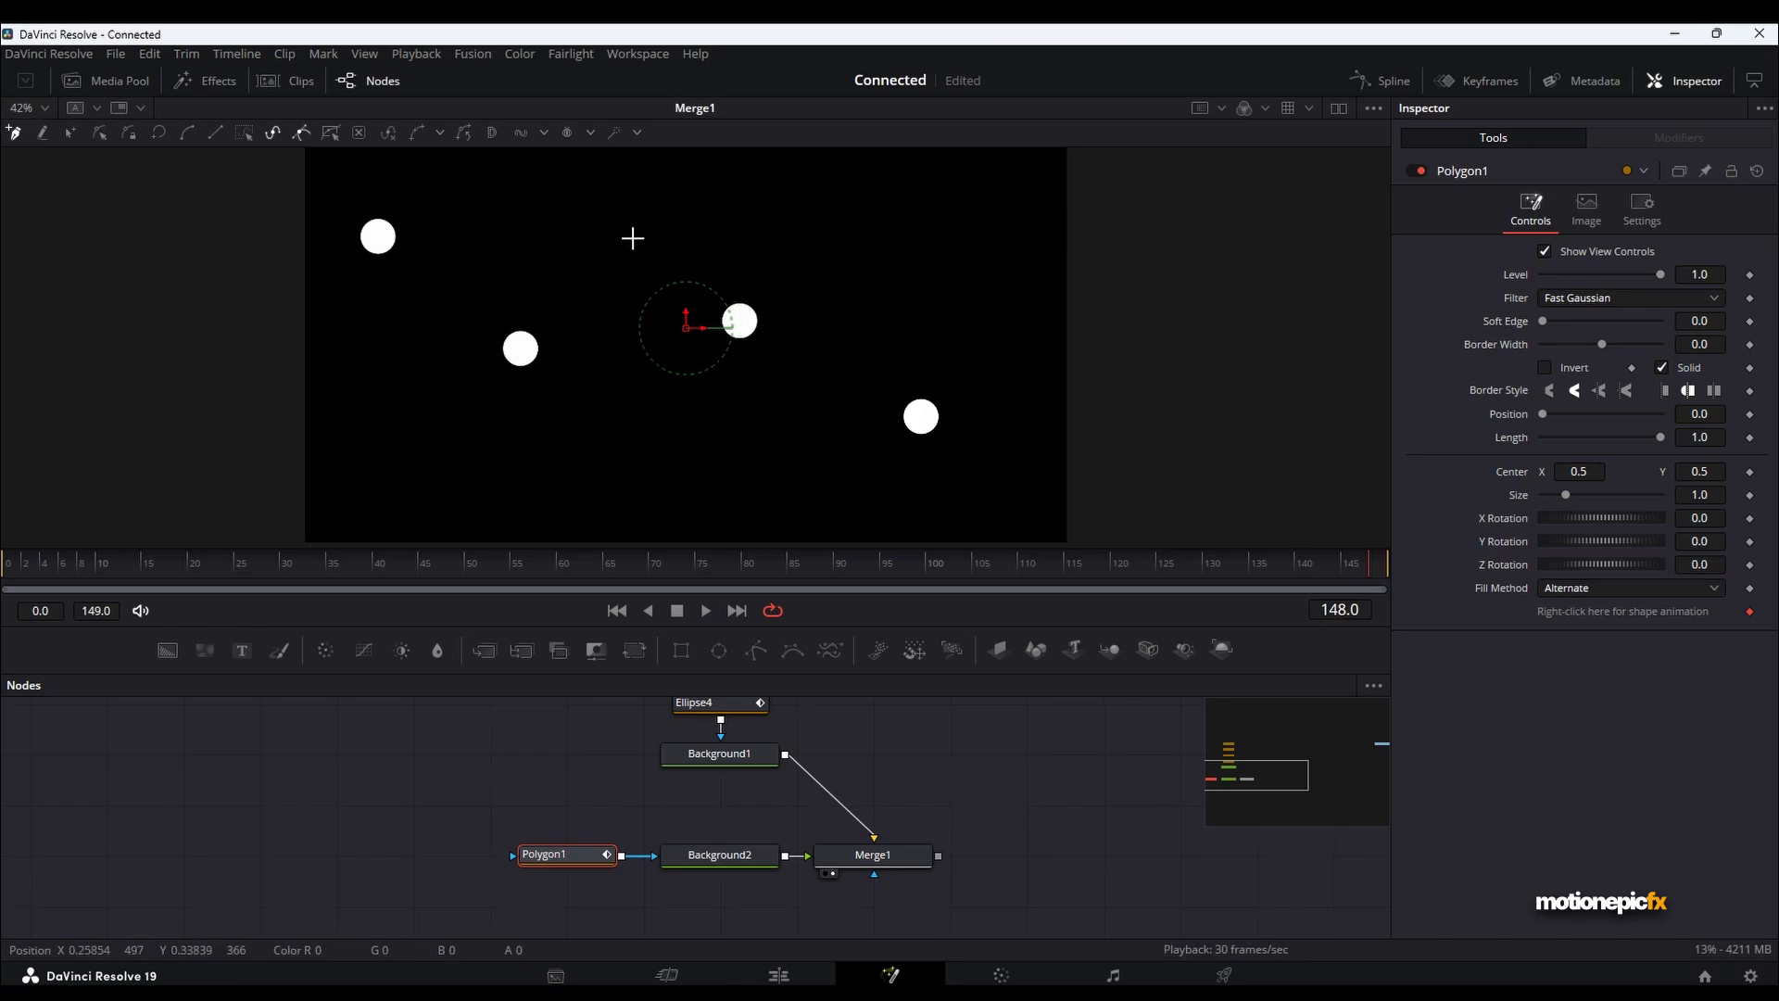
# Draw a four-point polyline through the top-left, mid-left, upper-middle and right dots.
pyautogui.click(378, 237)
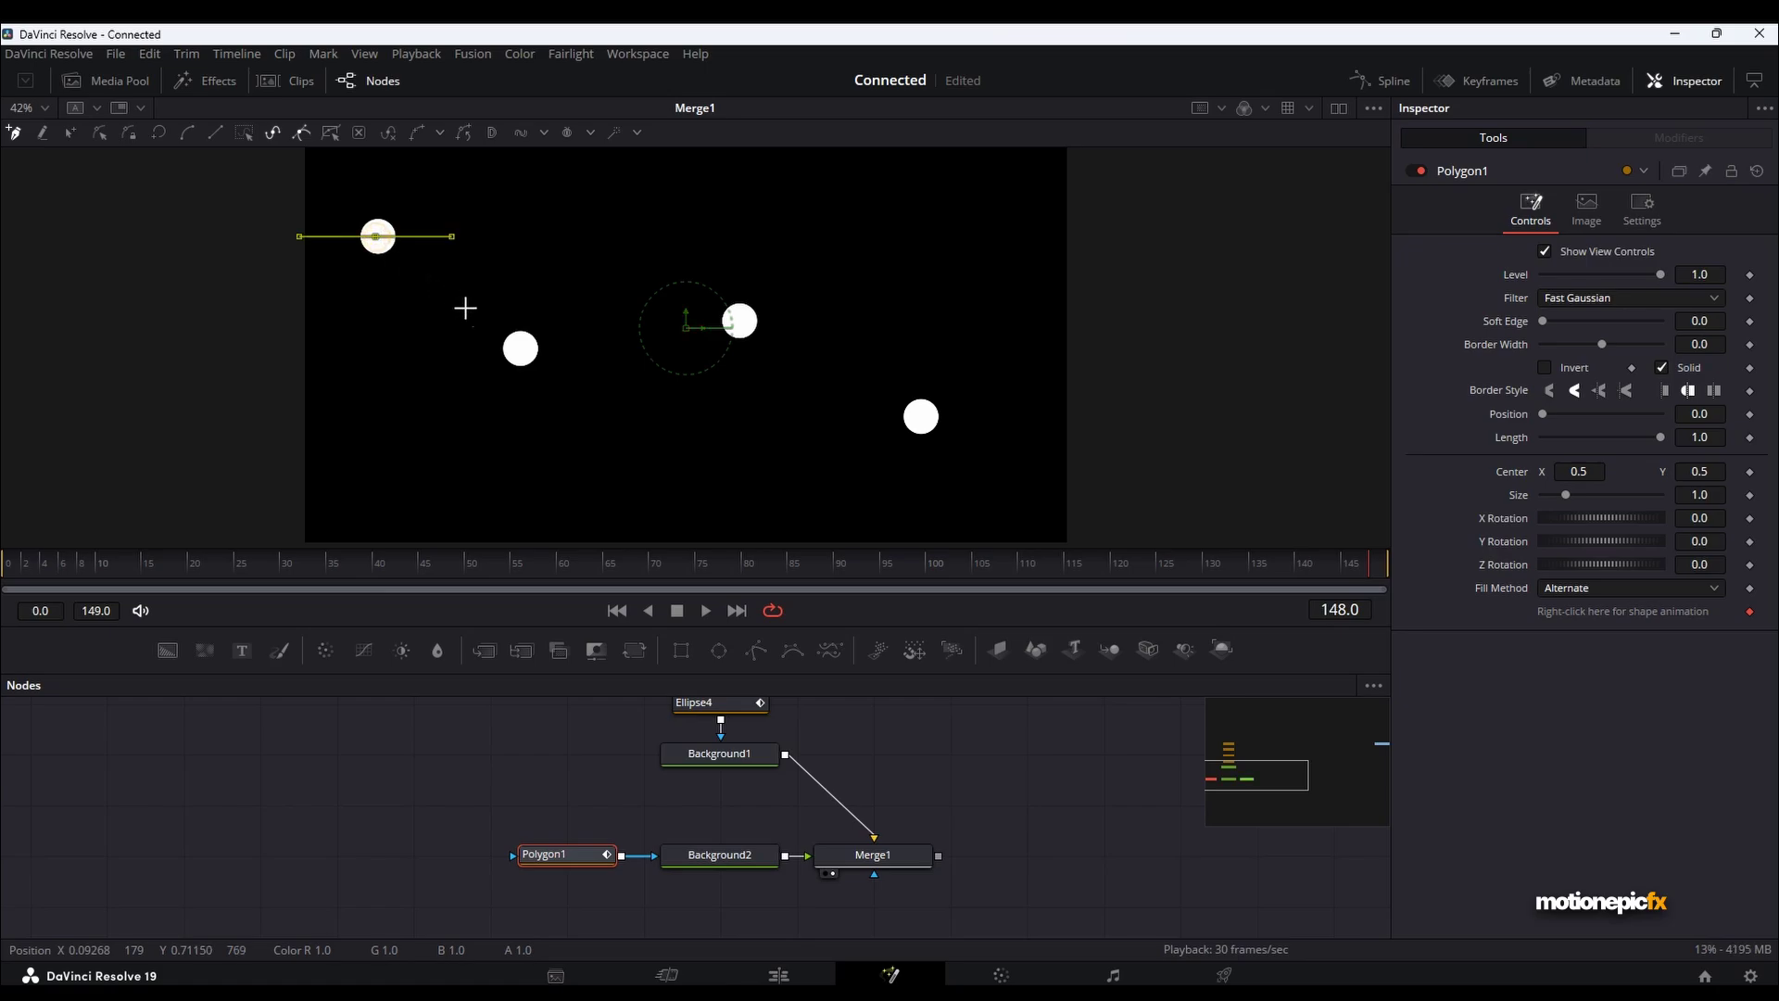
pyautogui.click(520, 348)
pyautogui.click(740, 322)
pyautogui.click(921, 417)
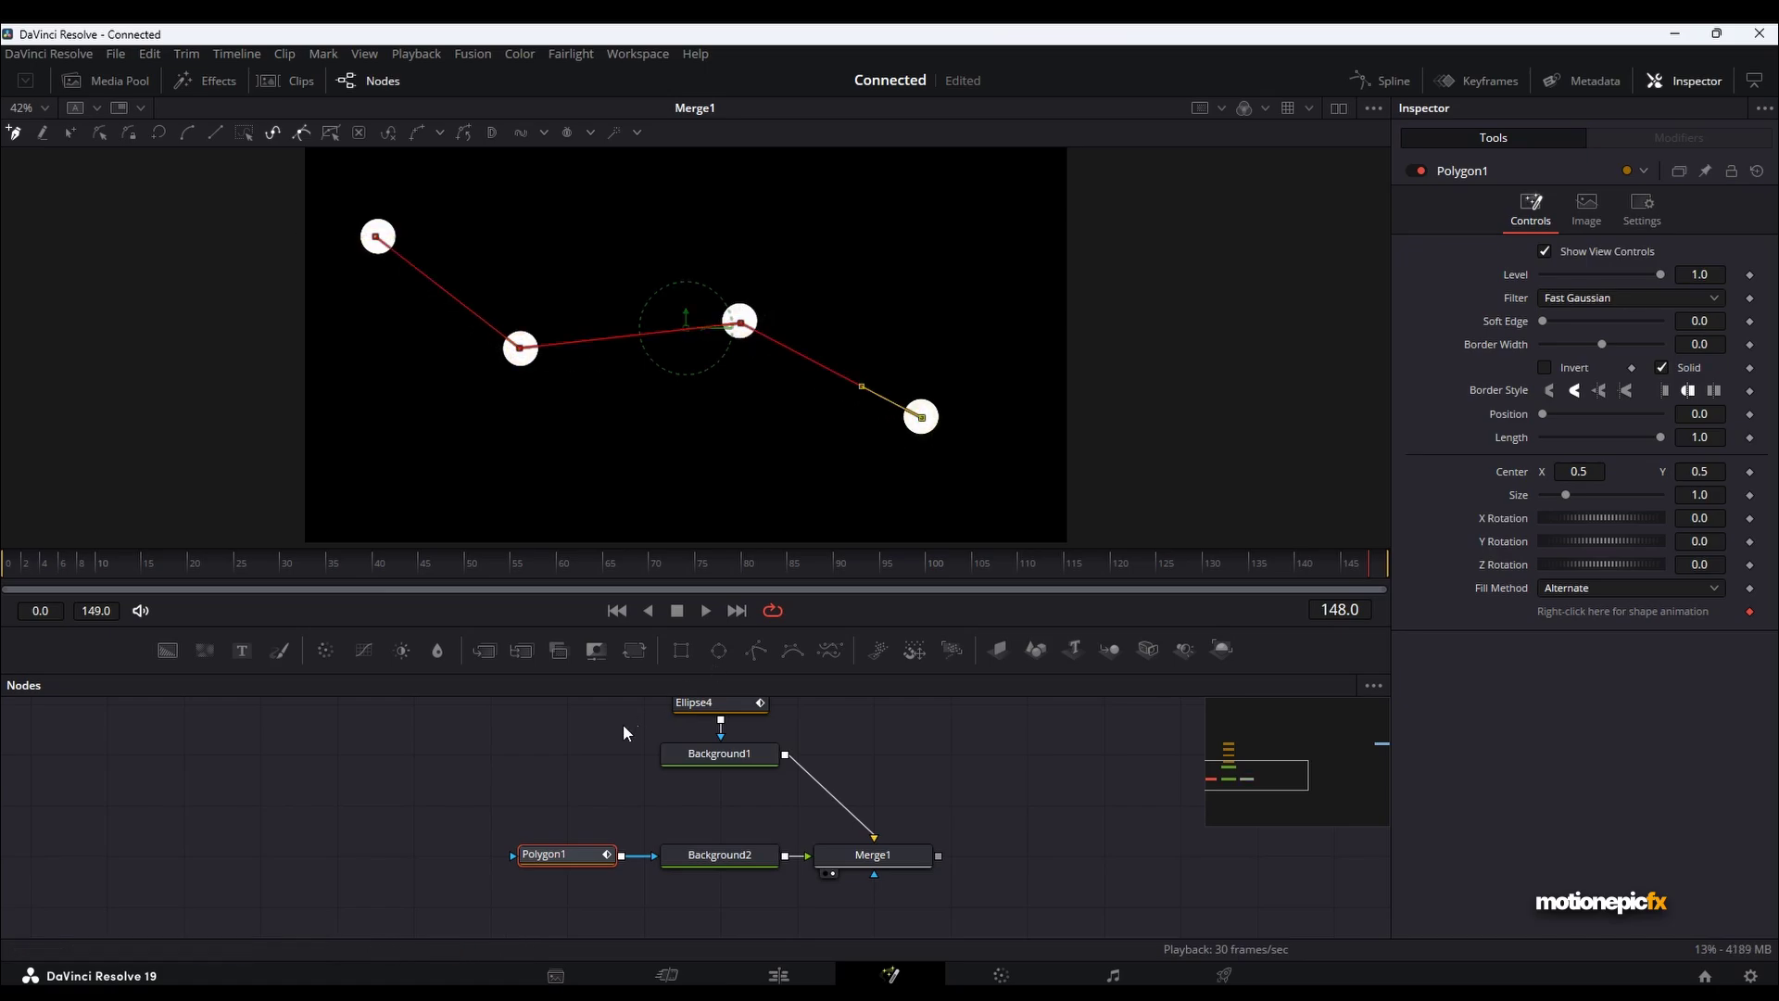
# Thin the polygon to Border Width 0.0027 and set Background2's Green to 1.0.
pyautogui.moveTo(1679, 344); pyautogui.dragTo(1688, 344)
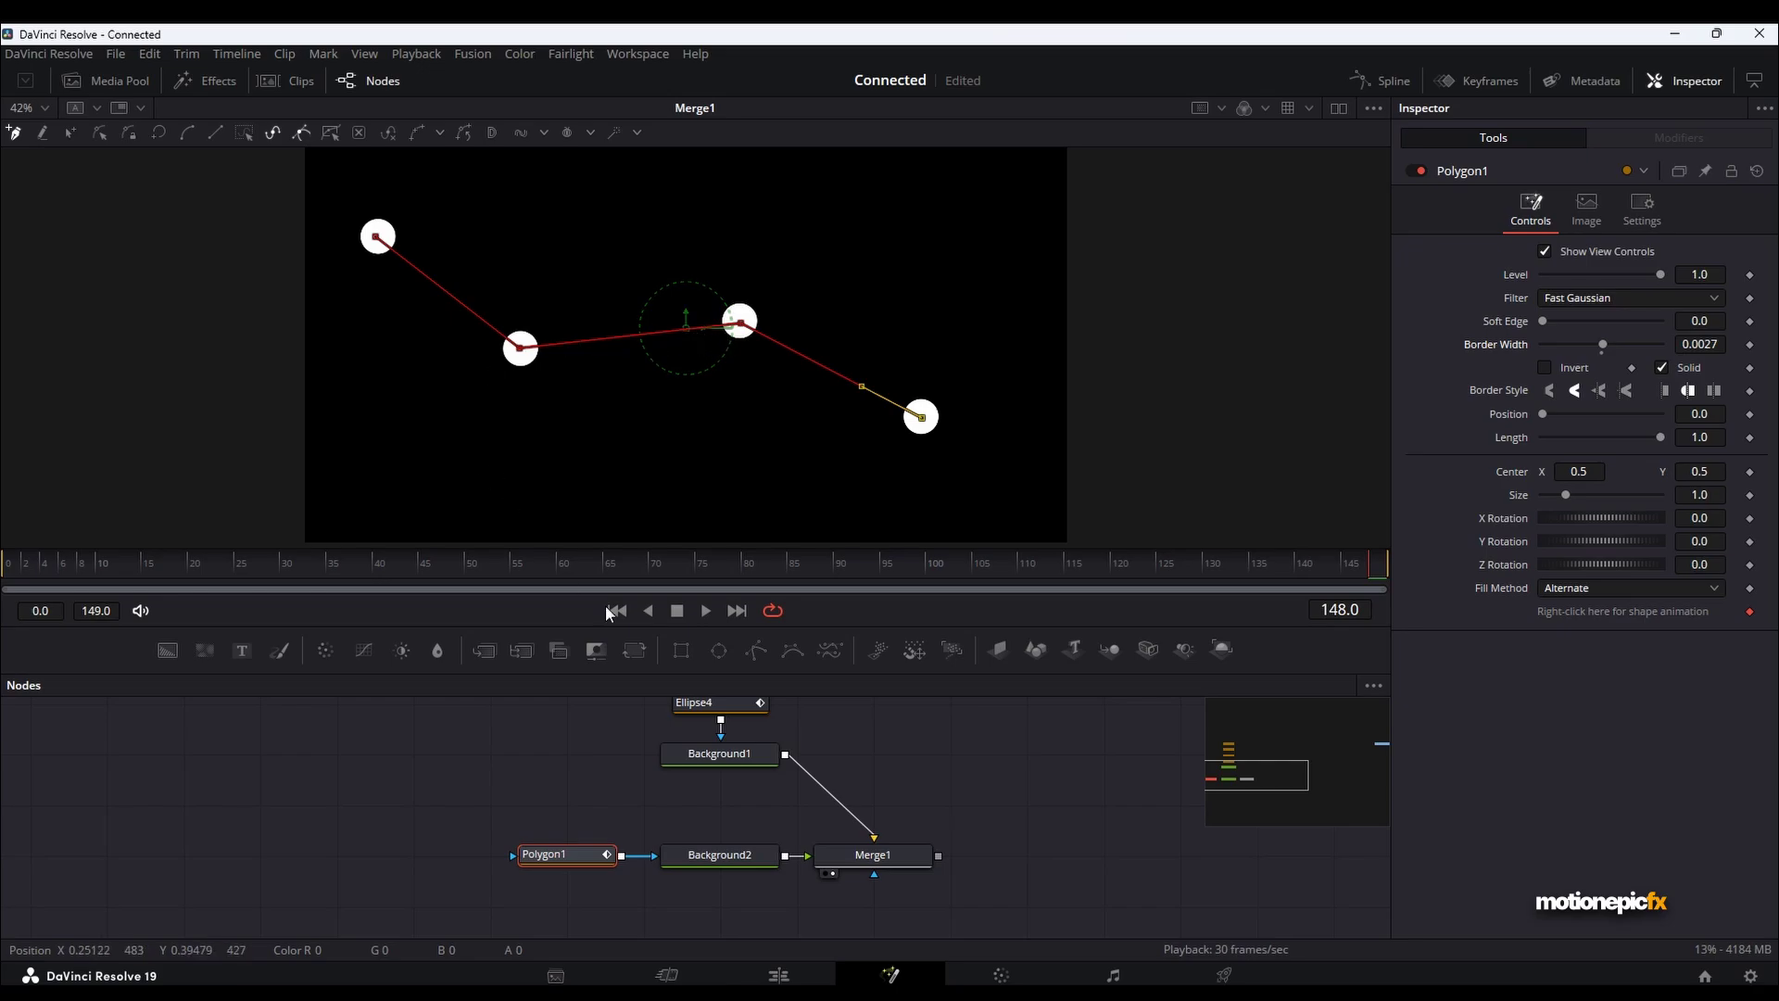
pyautogui.click(932, 771)
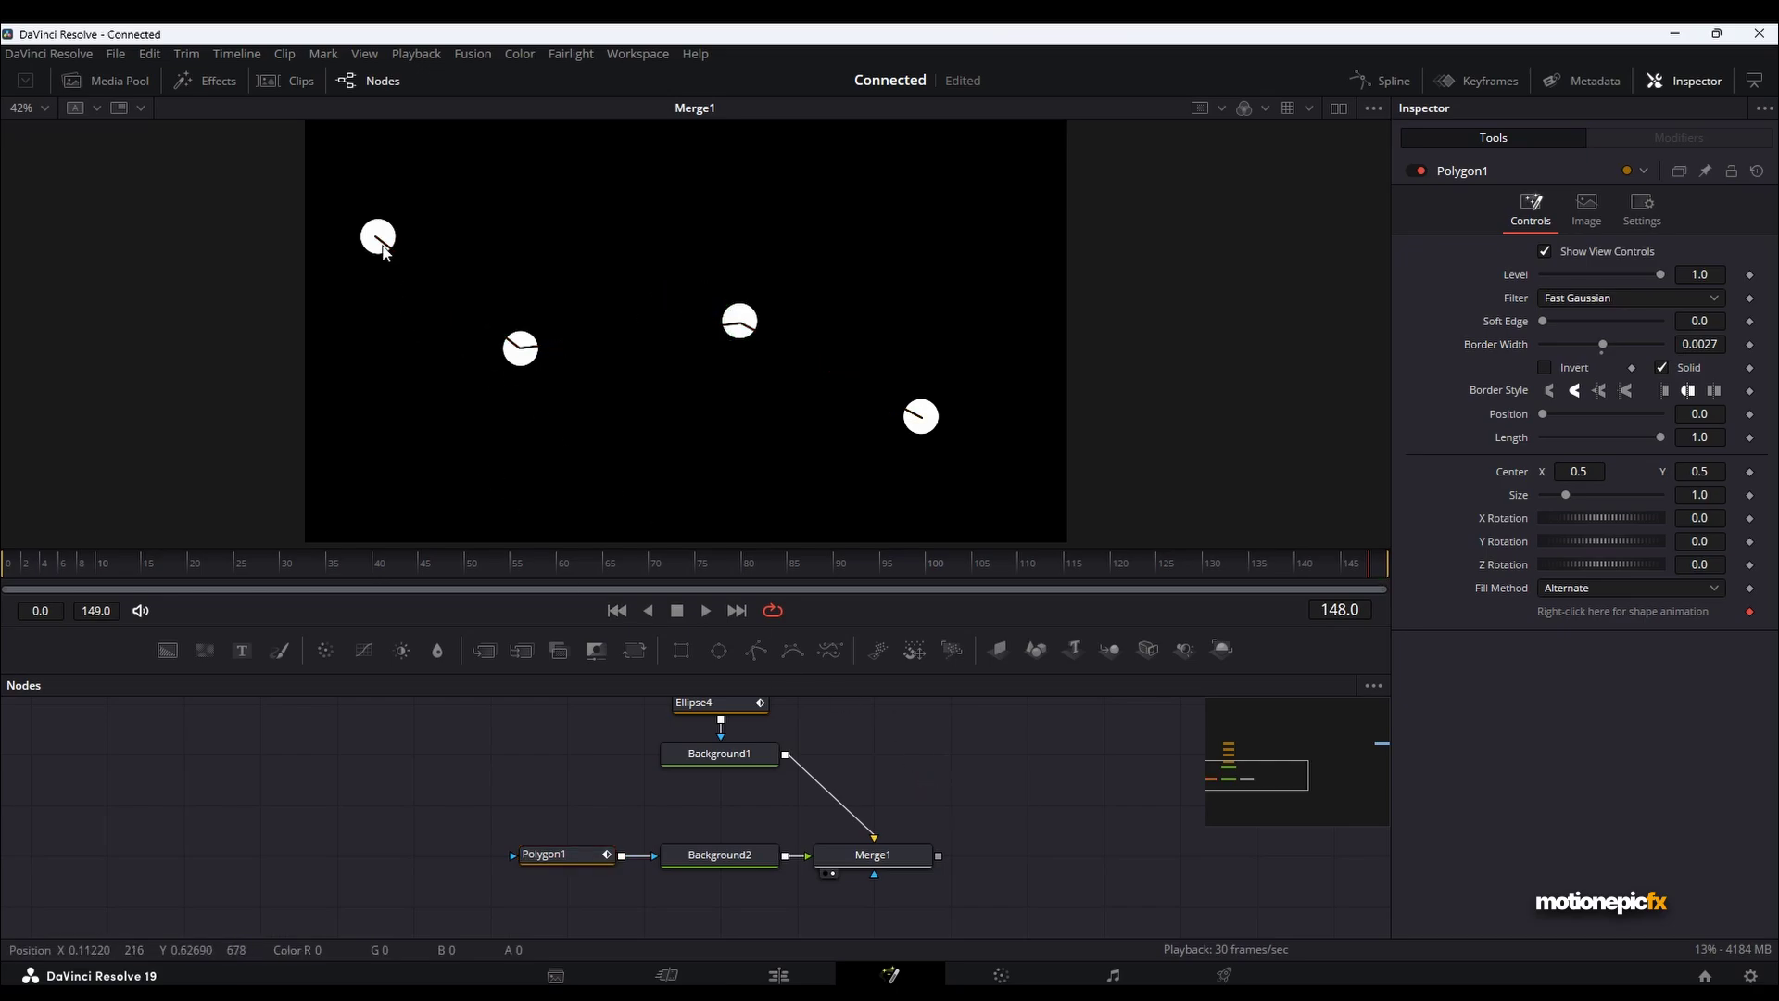
pyautogui.click(713, 858)
pyautogui.moveTo(1543, 407); pyautogui.dragTo(1659, 407)
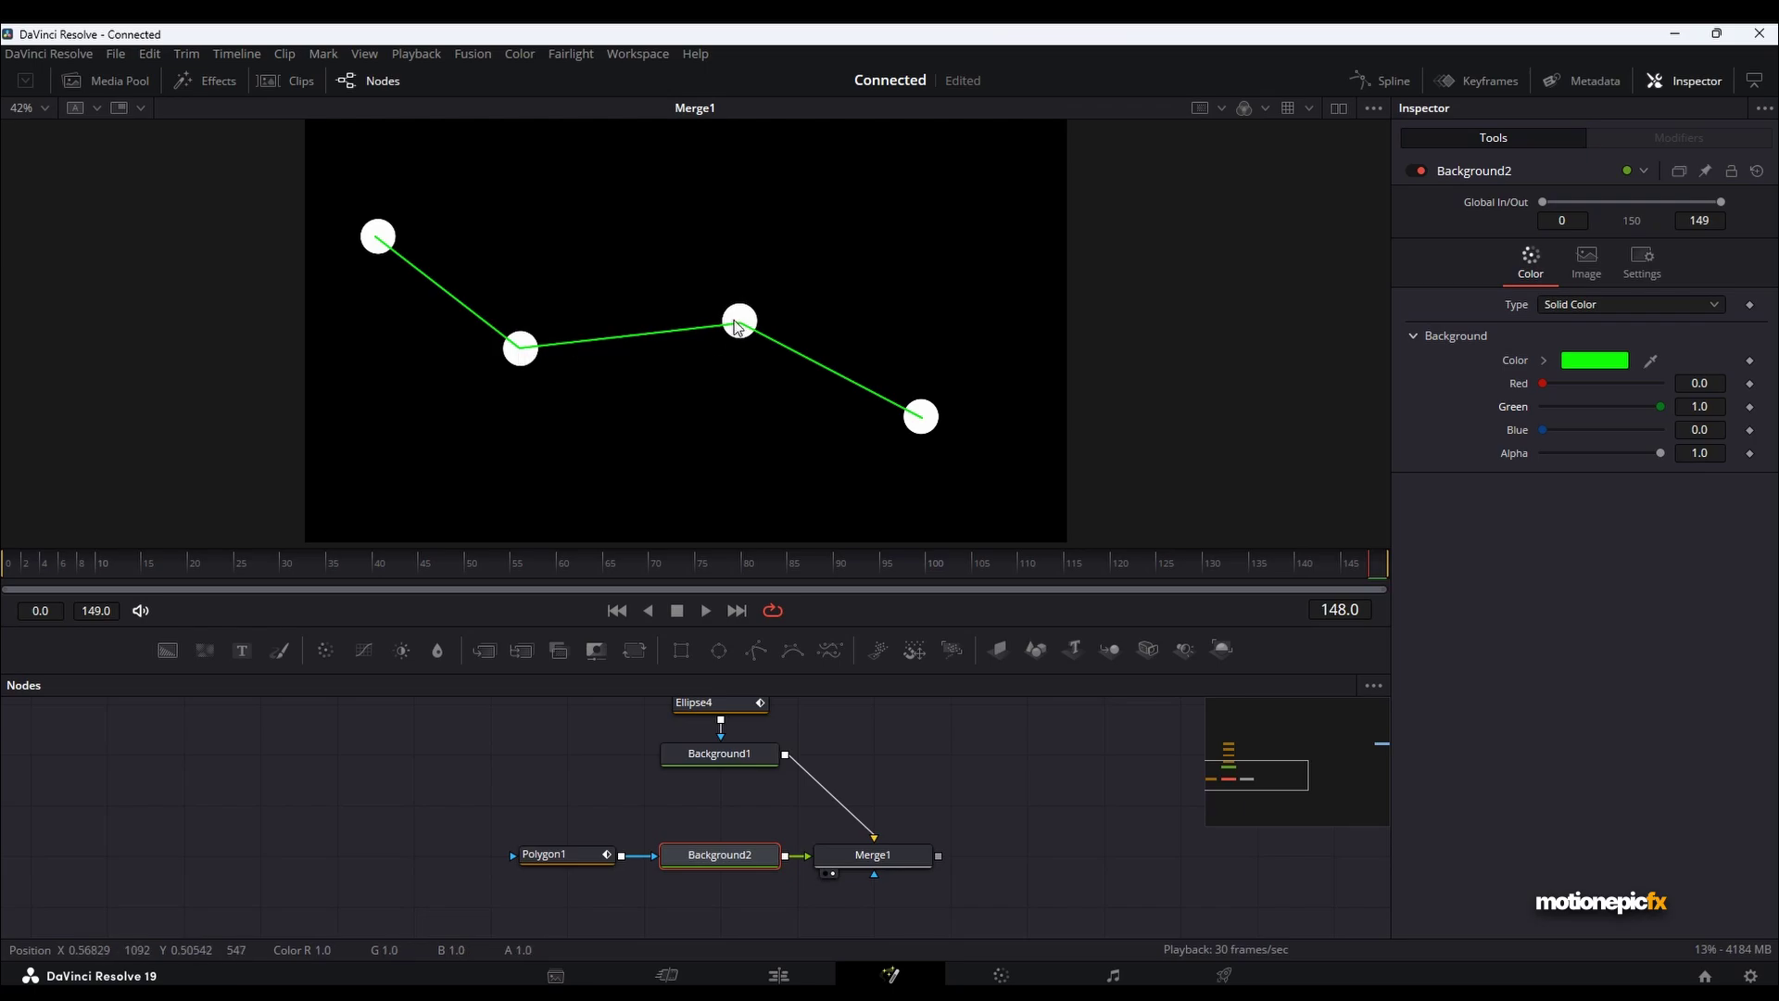
# Swap Merge1's inputs to put the dots over the line, scrub to check, and save.
pyautogui.click(885, 859)
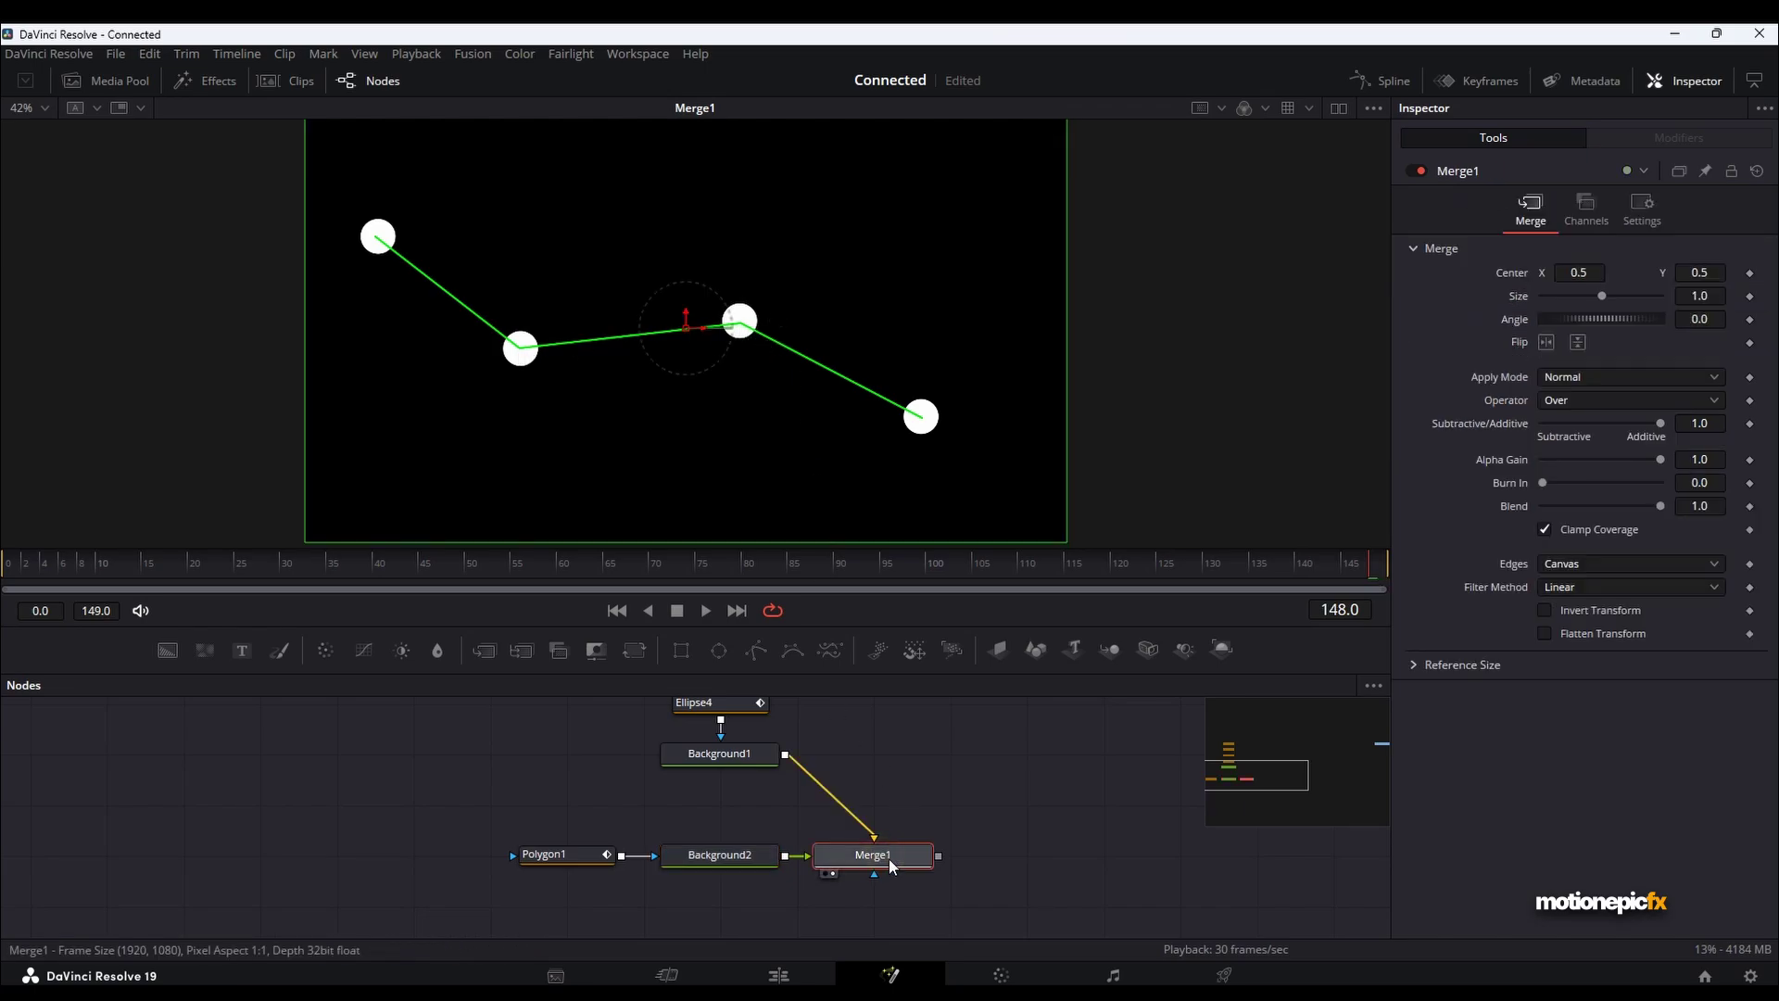
pyautogui.rightClick(887, 858)
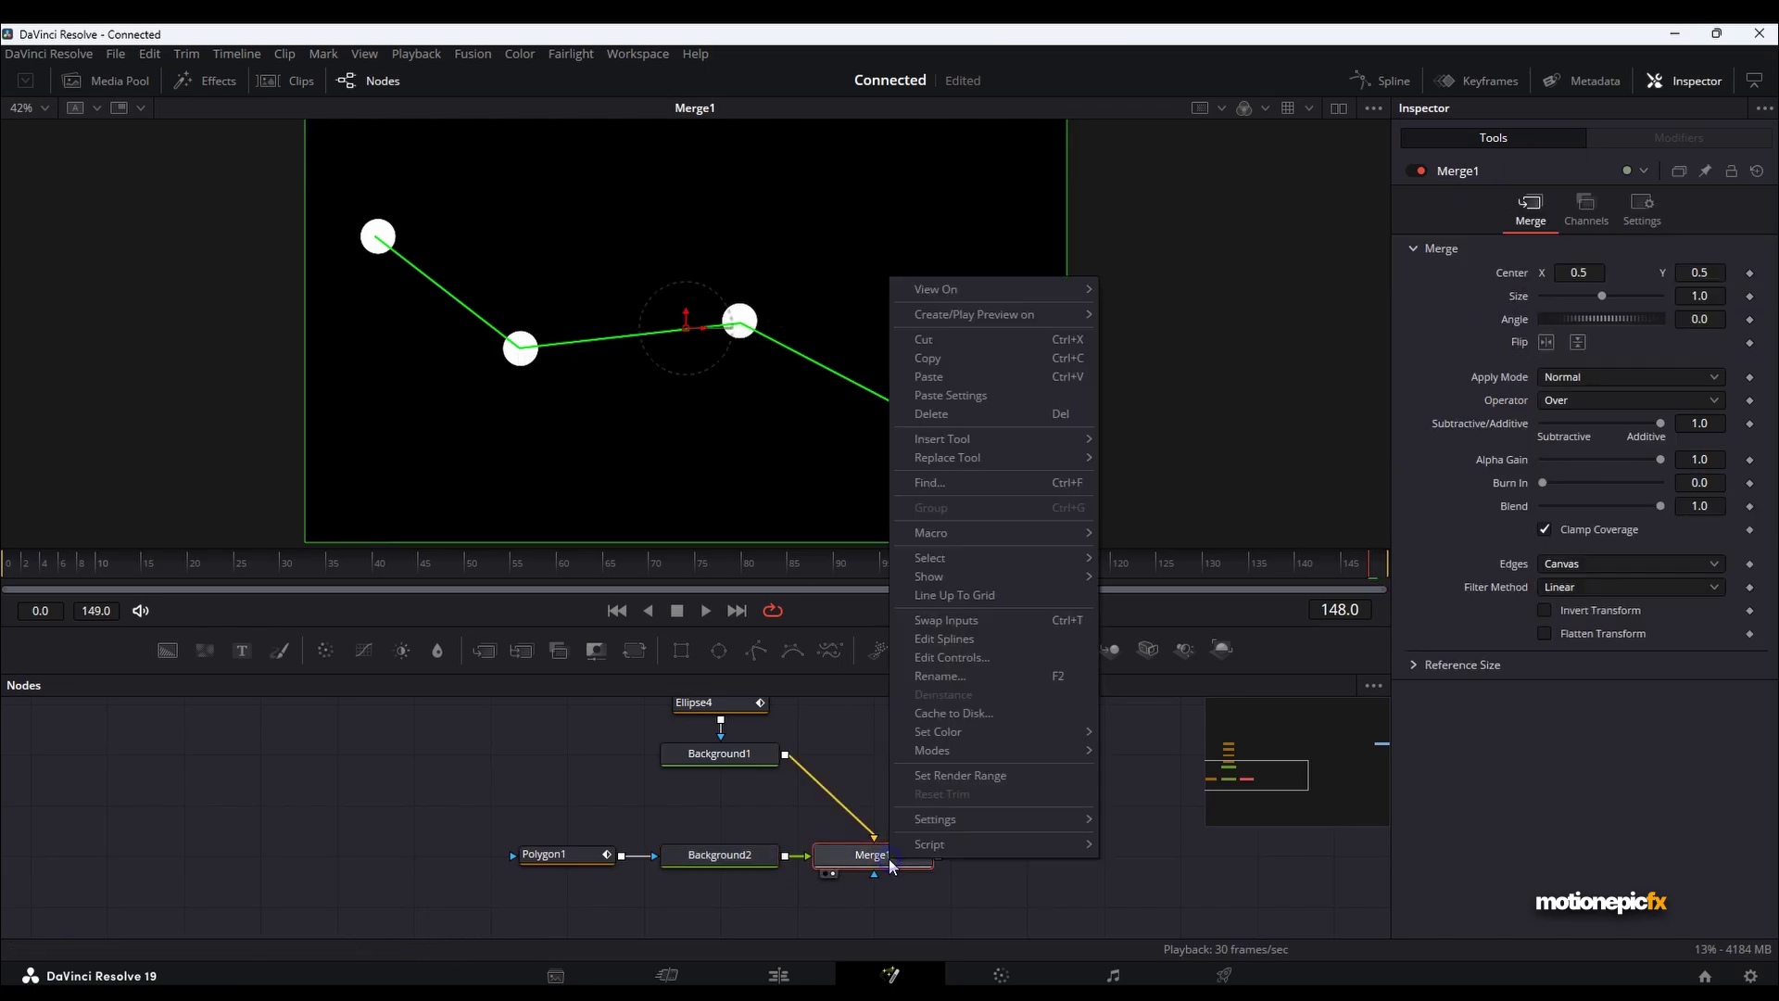
pyautogui.click(953, 622)
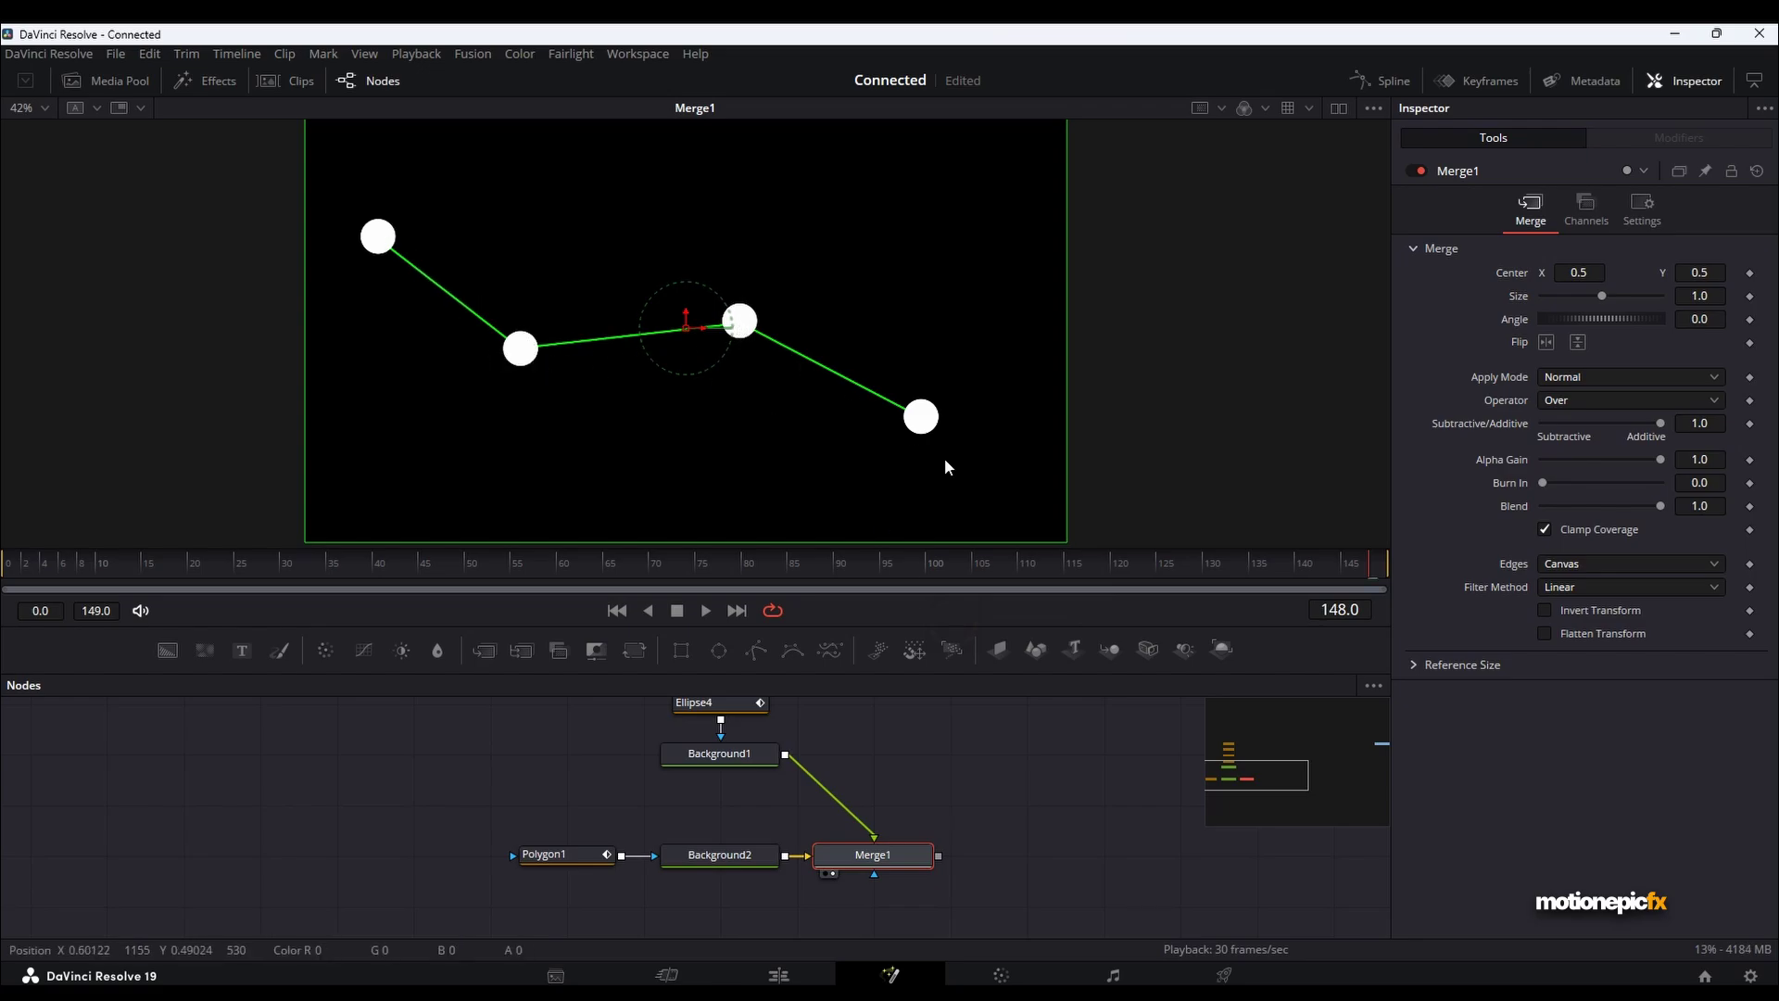
pyautogui.click(1015, 819)
pyautogui.moveTo(185, 575); pyautogui.dragTo(3, 566)
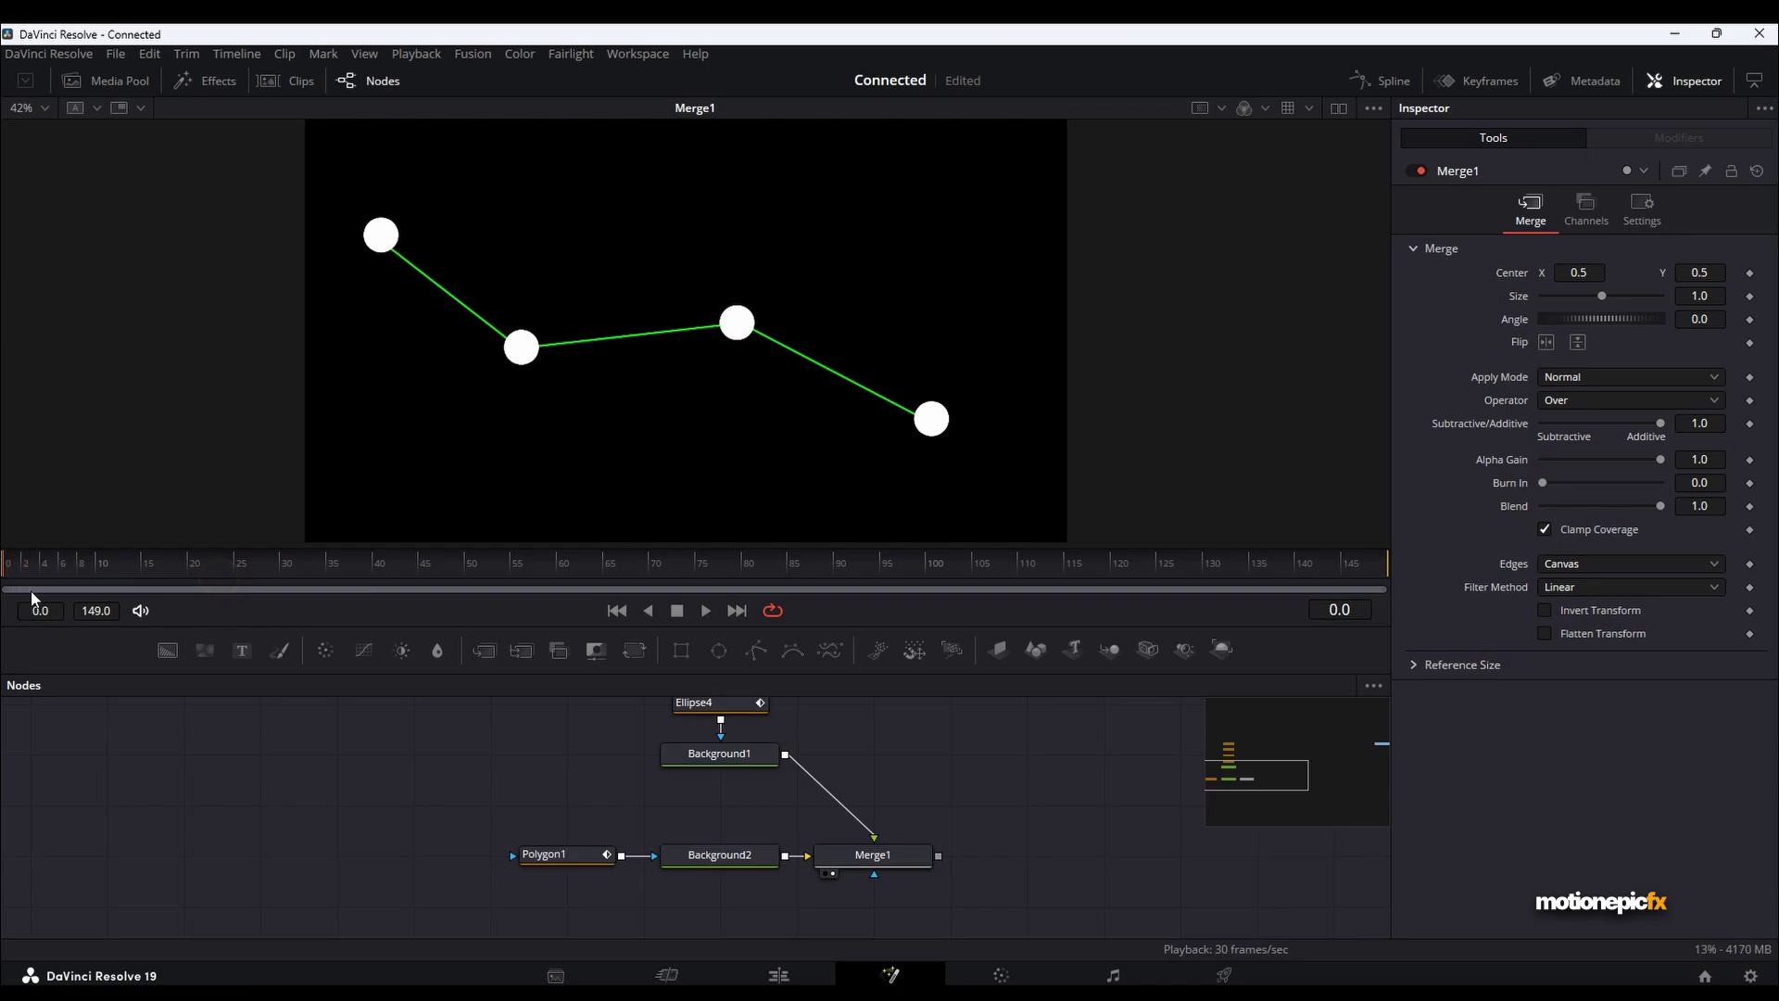
pyautogui.hotkey('ctrl', 's')
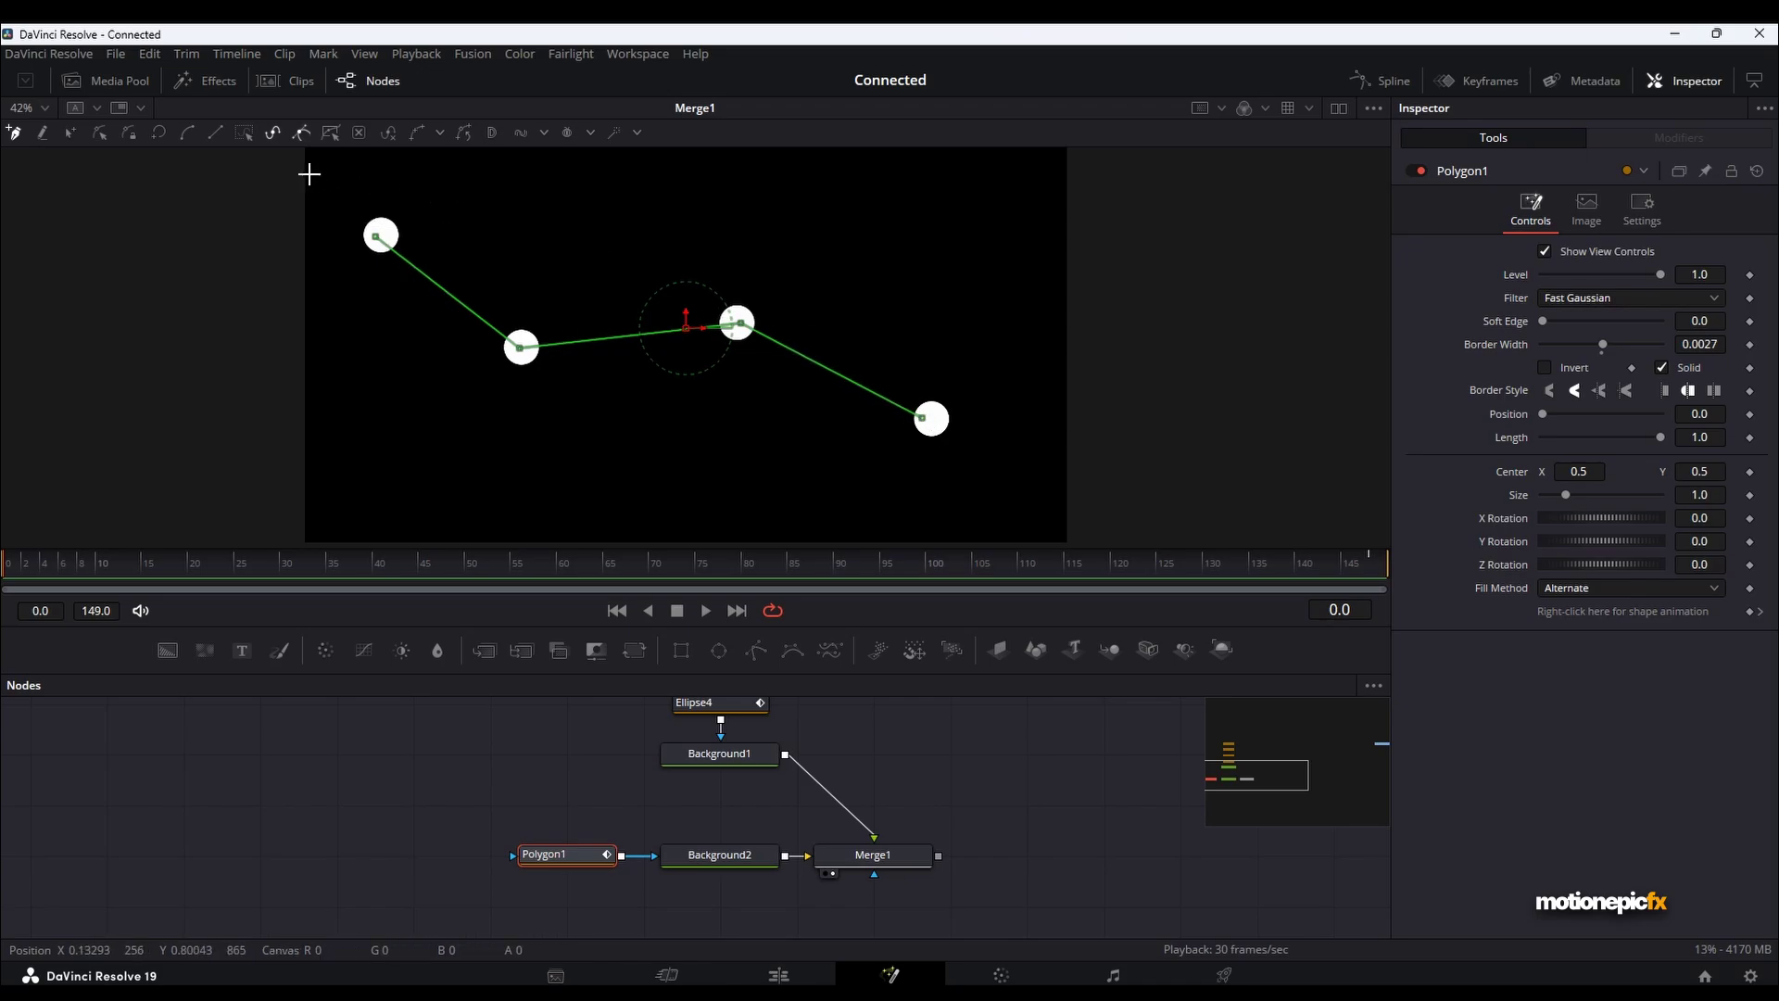
# Select all four polygon points and publish them as Point 0–3 controls.
pyautogui.click(246, 139)
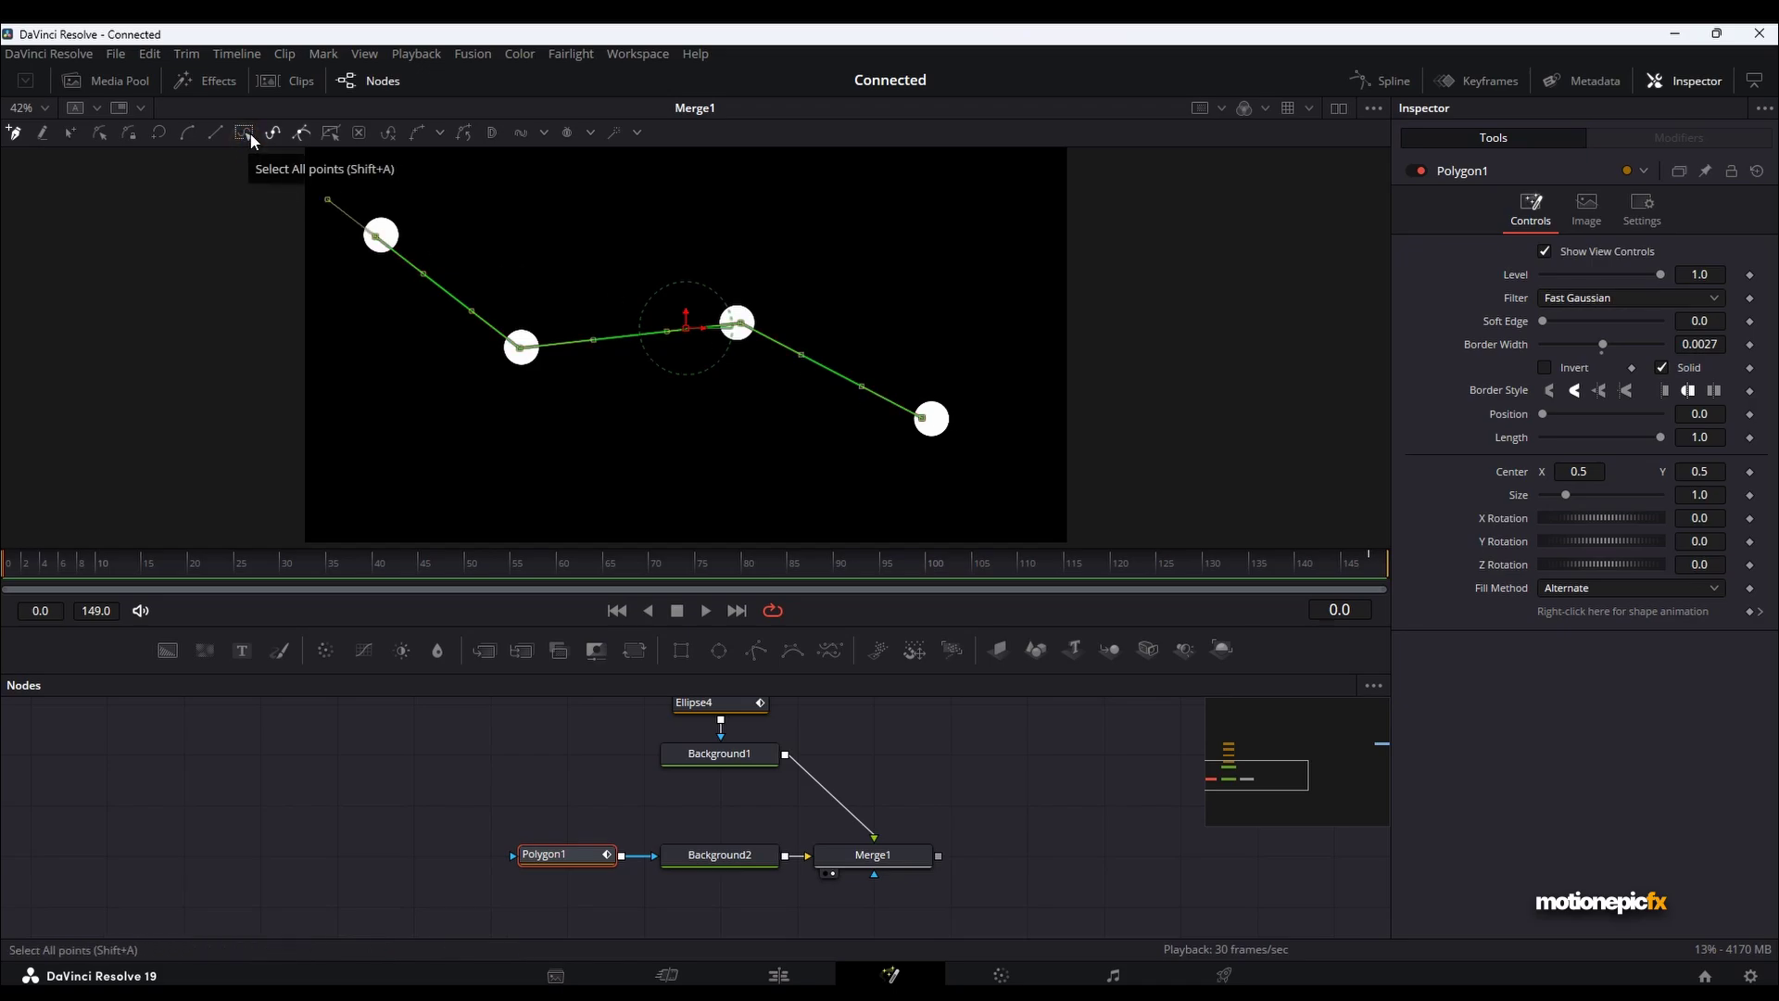
pyautogui.click(439, 132)
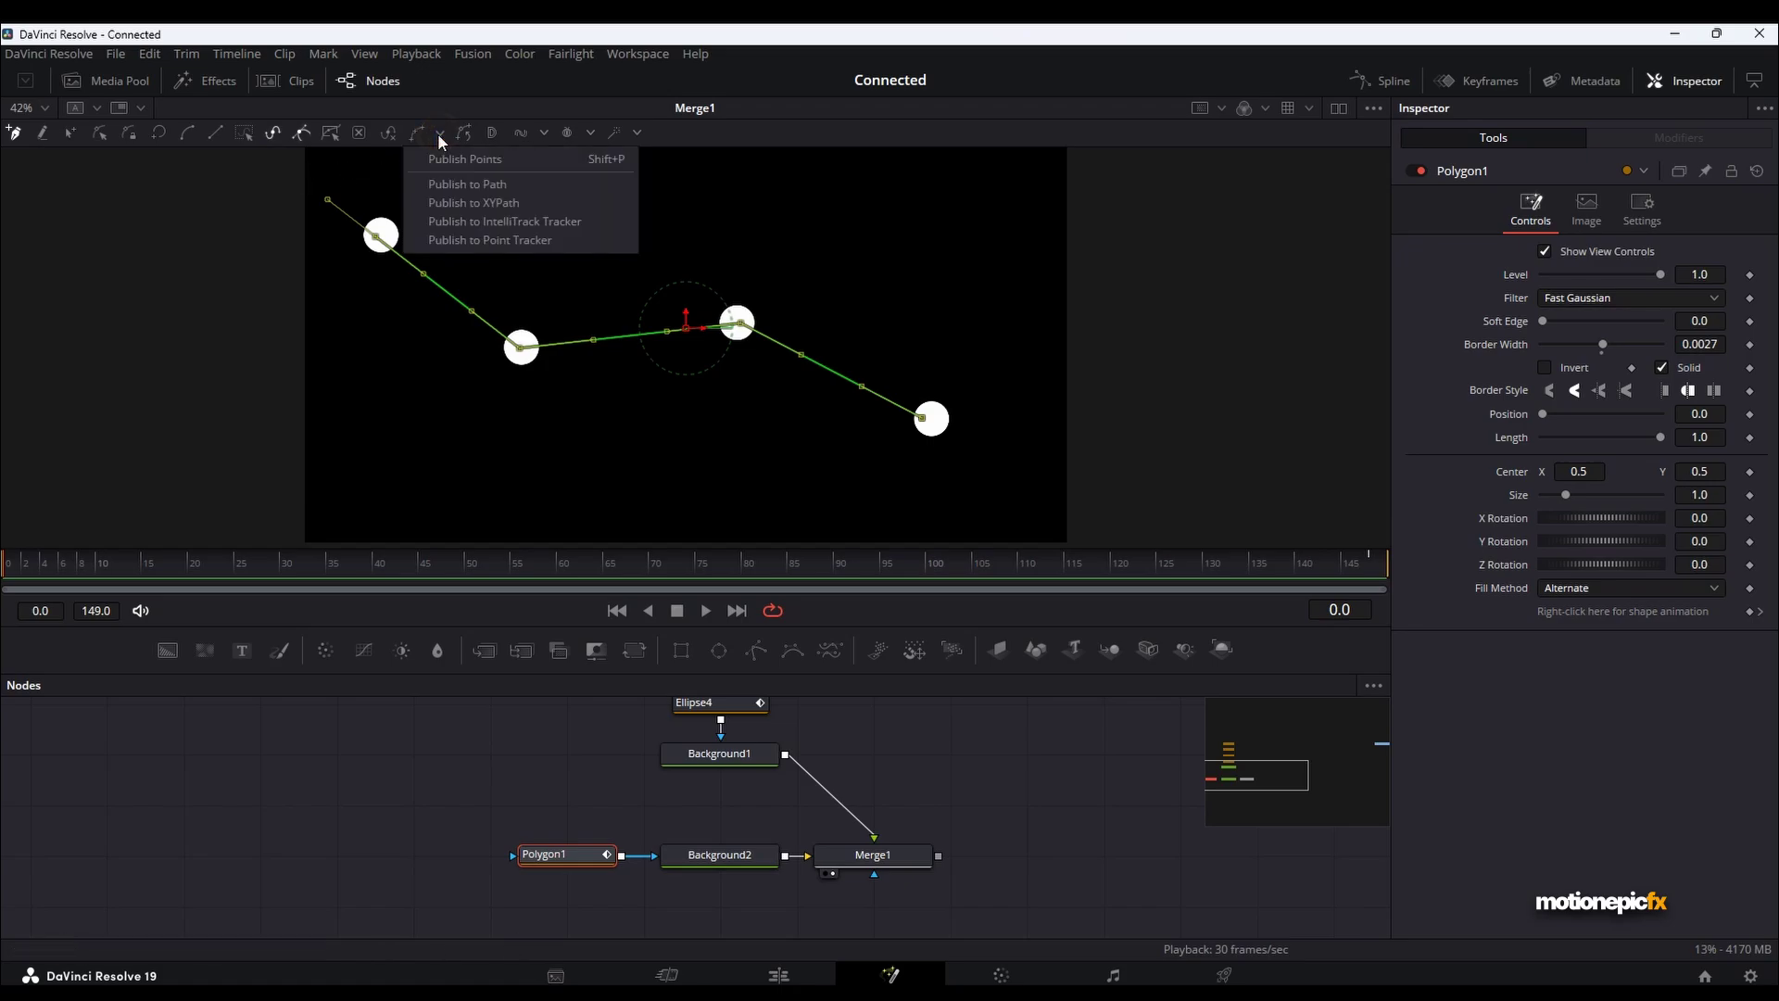
pyautogui.click(488, 161)
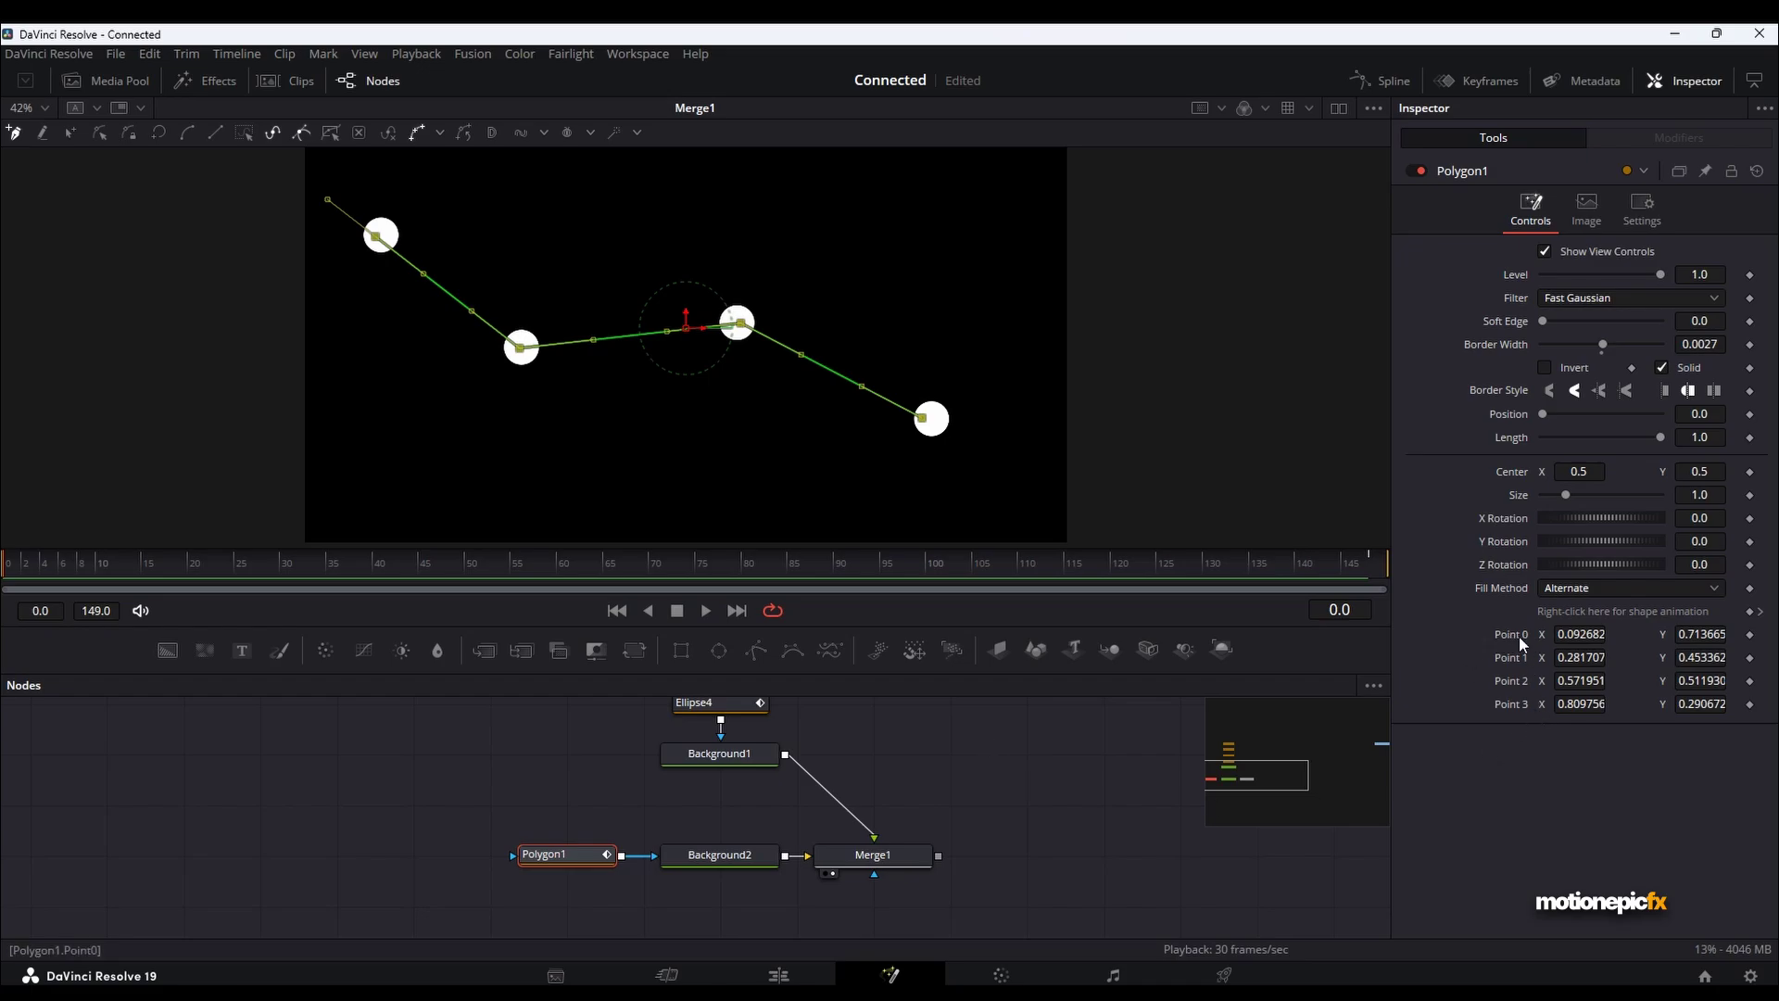
# Give Polygon1's Point 0 the expression Ellipse1.Center.
pyautogui.scroll(5, 685, 834)
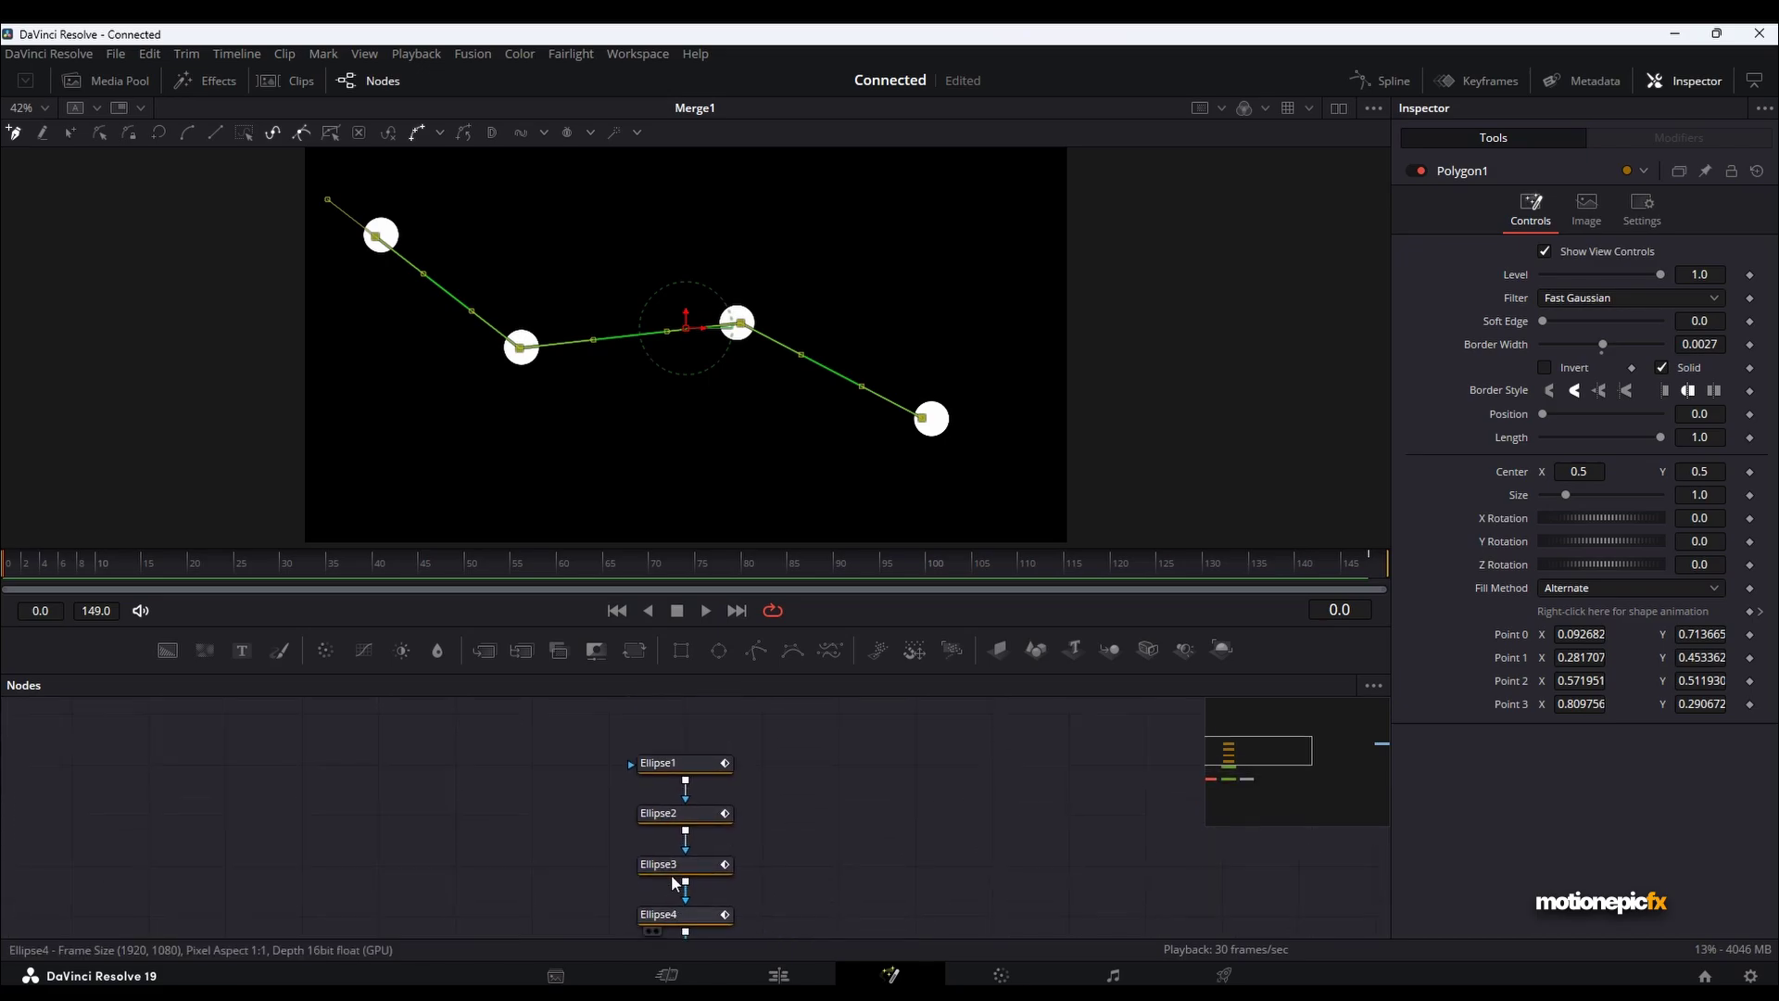
pyautogui.click(683, 763)
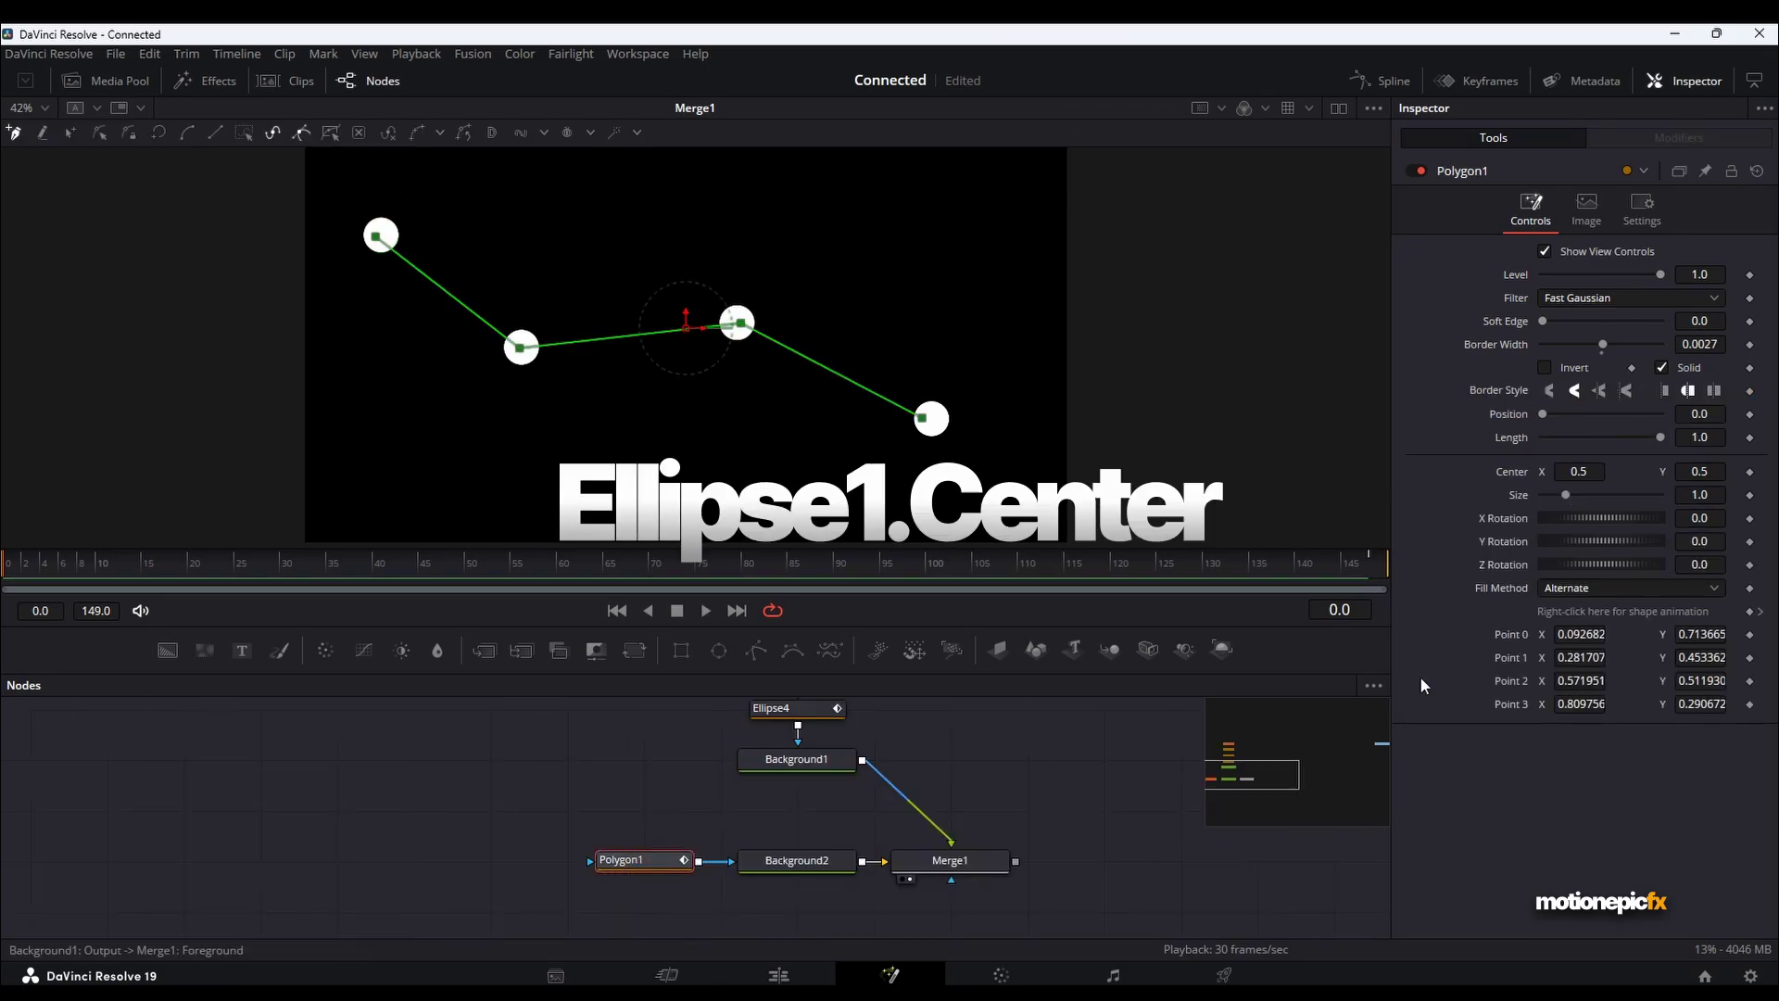
pyautogui.rightClick(1519, 634)
pyautogui.click(1551, 855)
pyautogui.click(1590, 656)
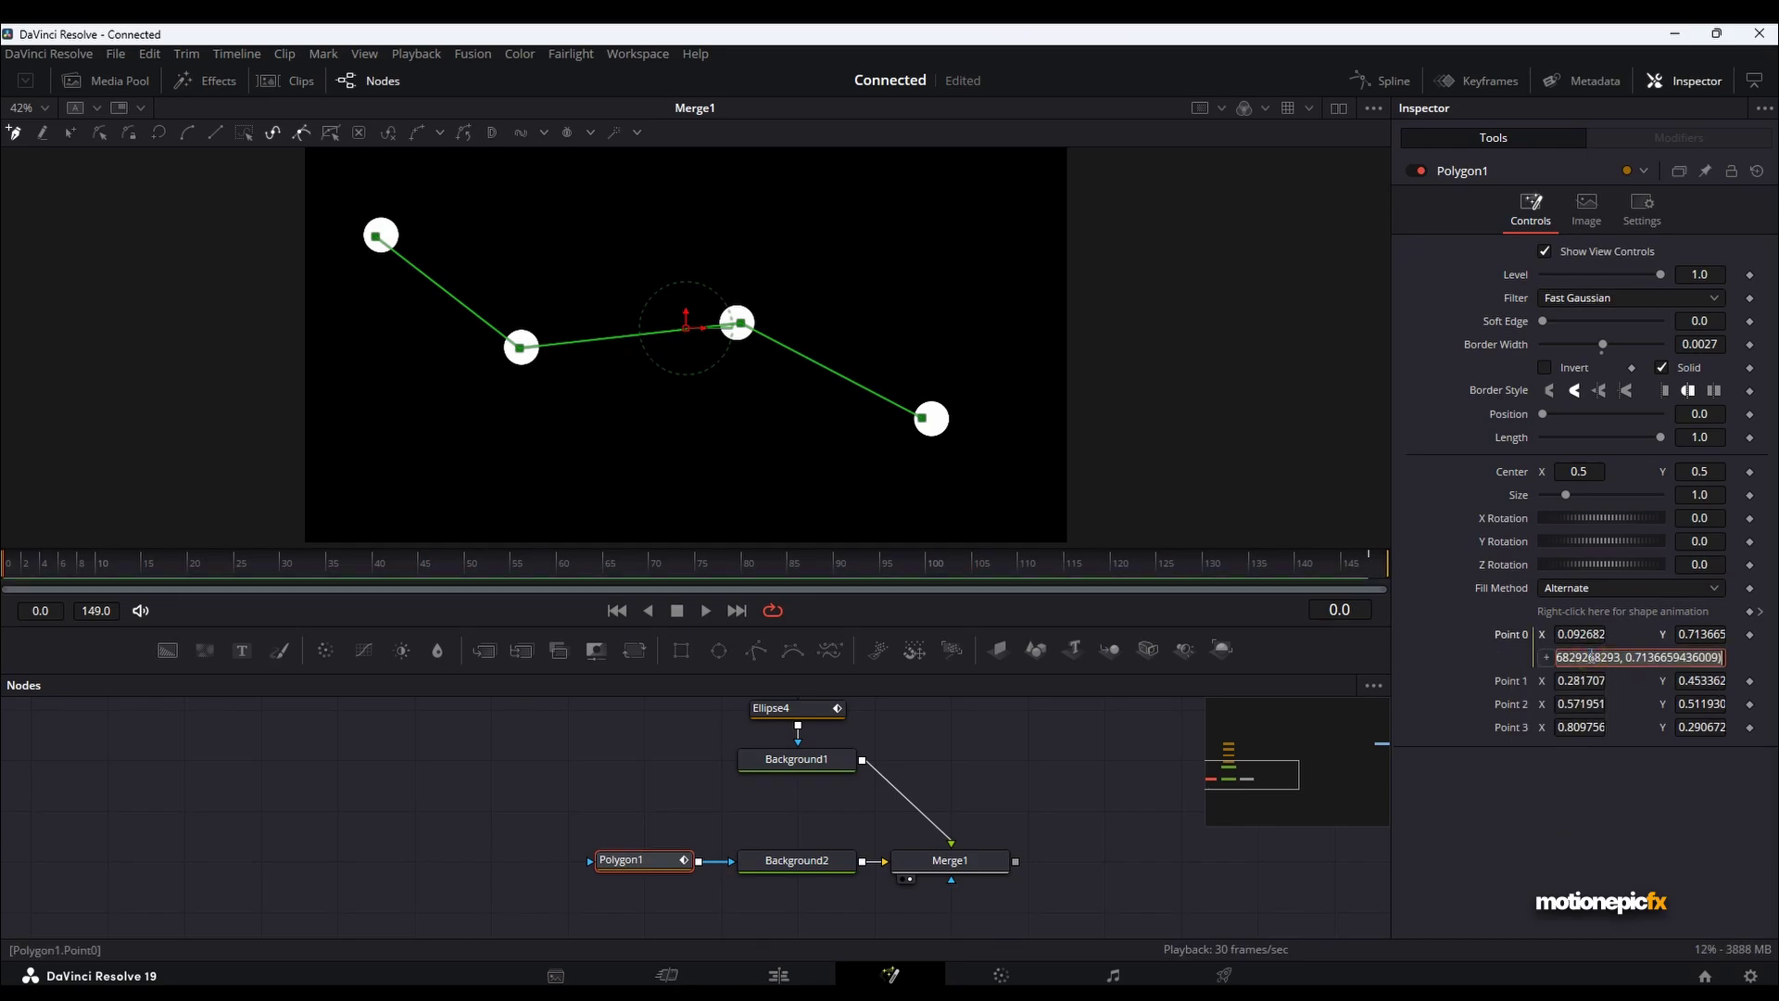
pyautogui.hotkey('ctrl', 'a')
pyautogui.write('Ellipse')
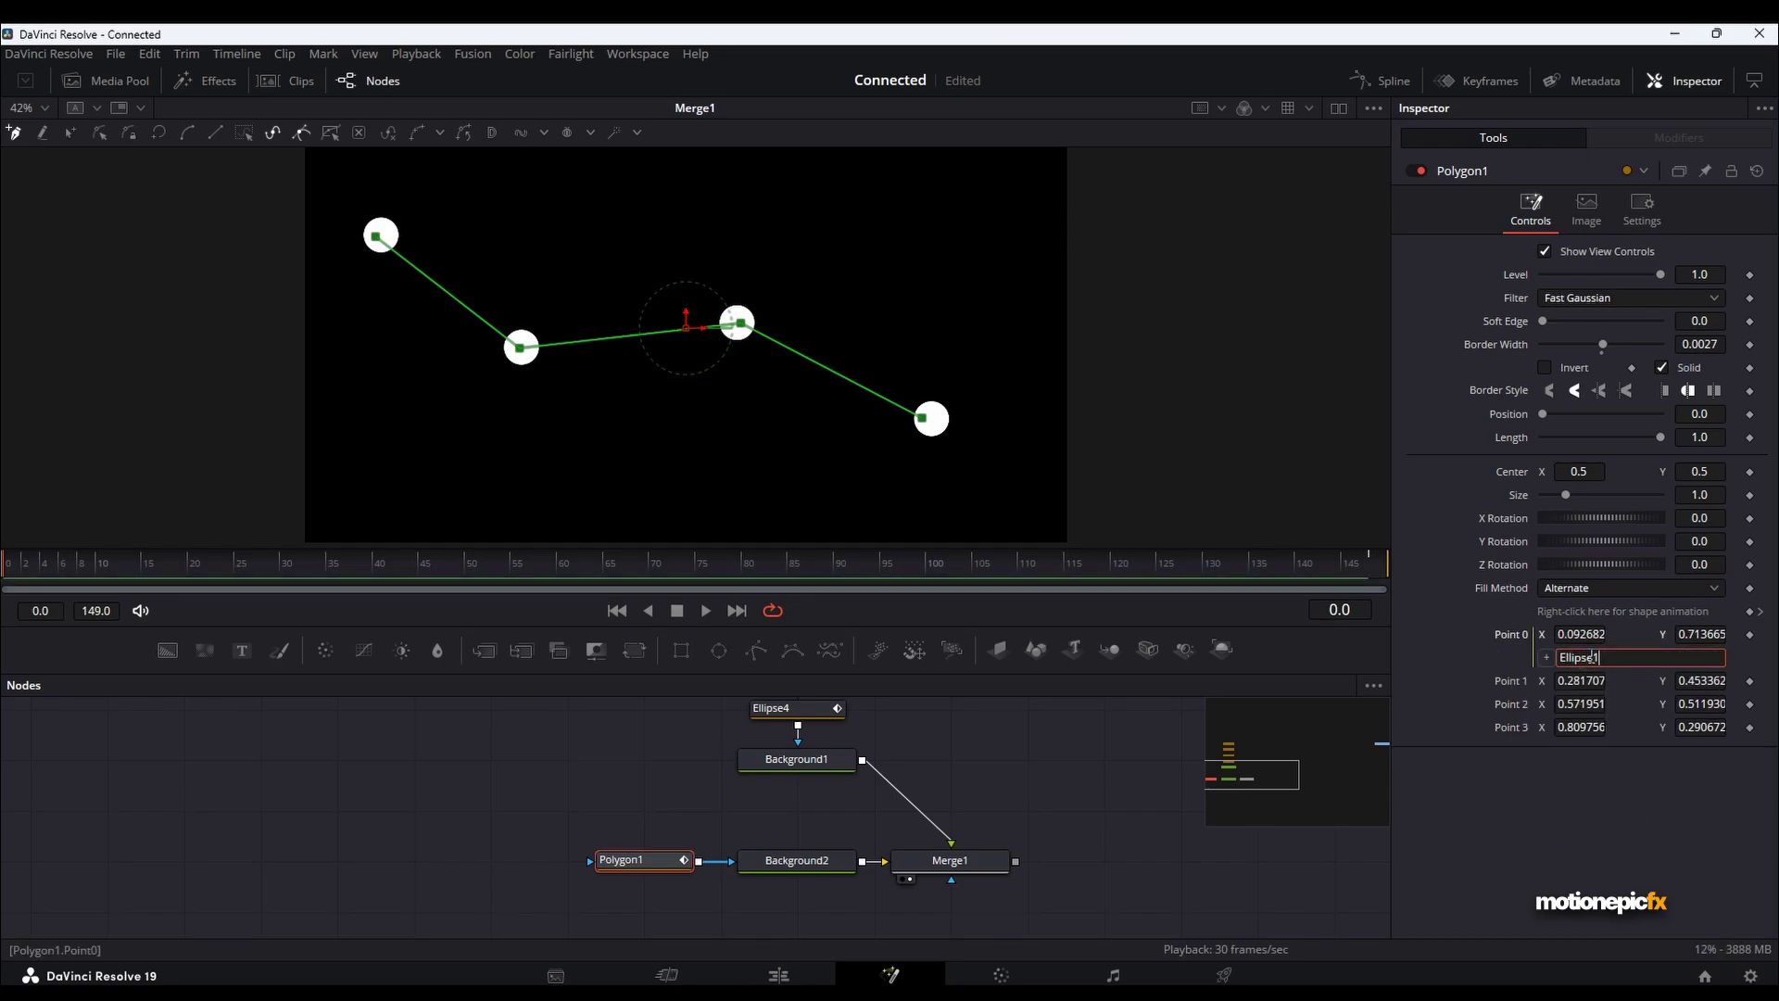
pyautogui.write('1.Center')
pyautogui.press('Tab')
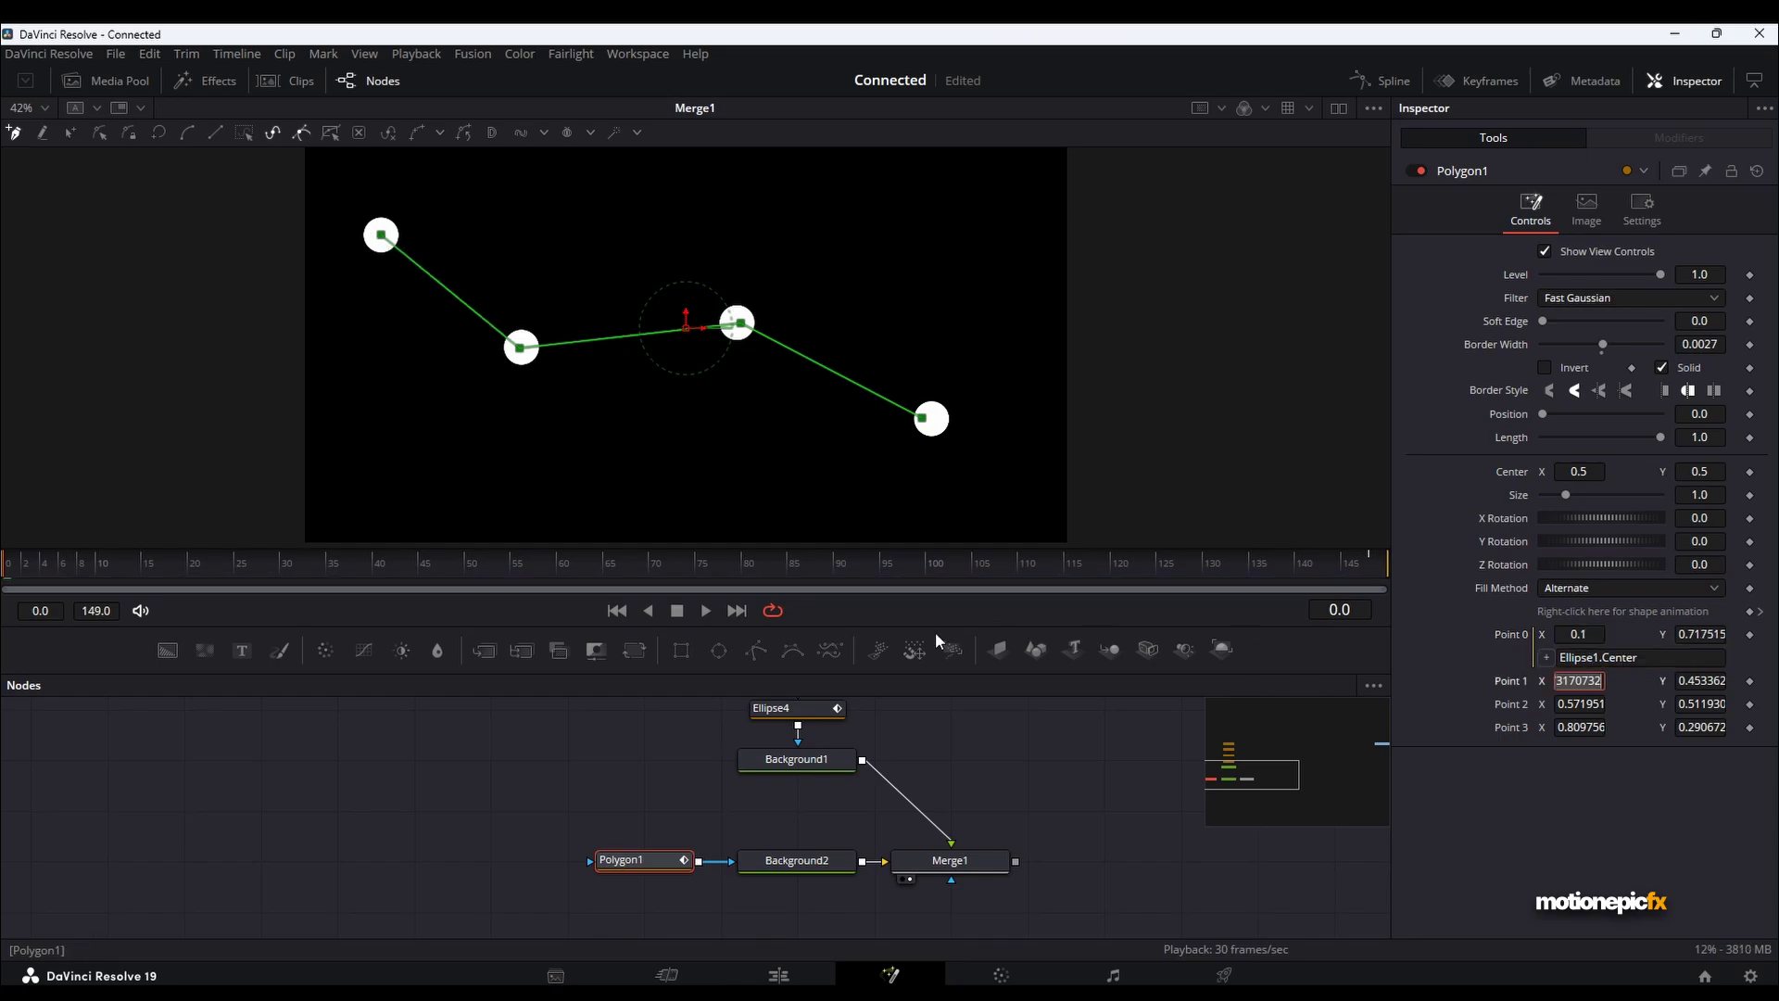
# Scrub to test the linked point and fix the typo in Point 0's expression.
pyautogui.click(639, 771)
pyautogui.moveTo(37, 564); pyautogui.dragTo(695, 562)
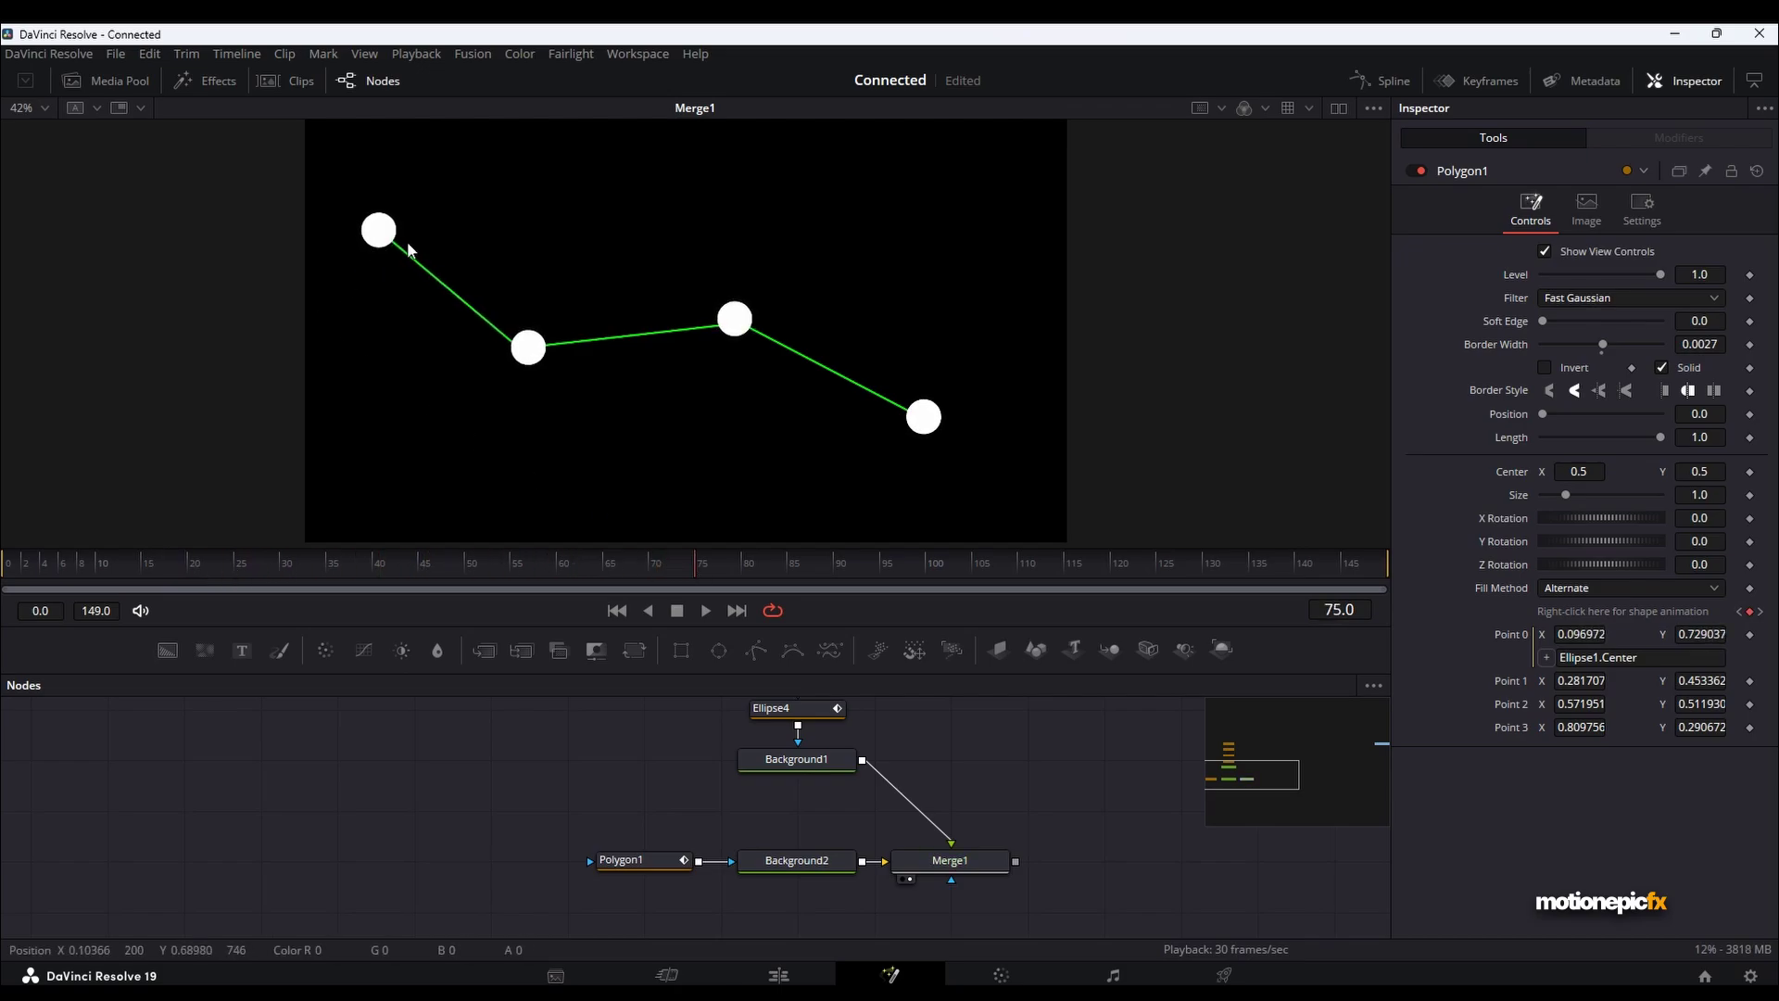
pyautogui.moveTo(417, 563); pyautogui.dragTo(271, 563)
pyautogui.click(1617, 663)
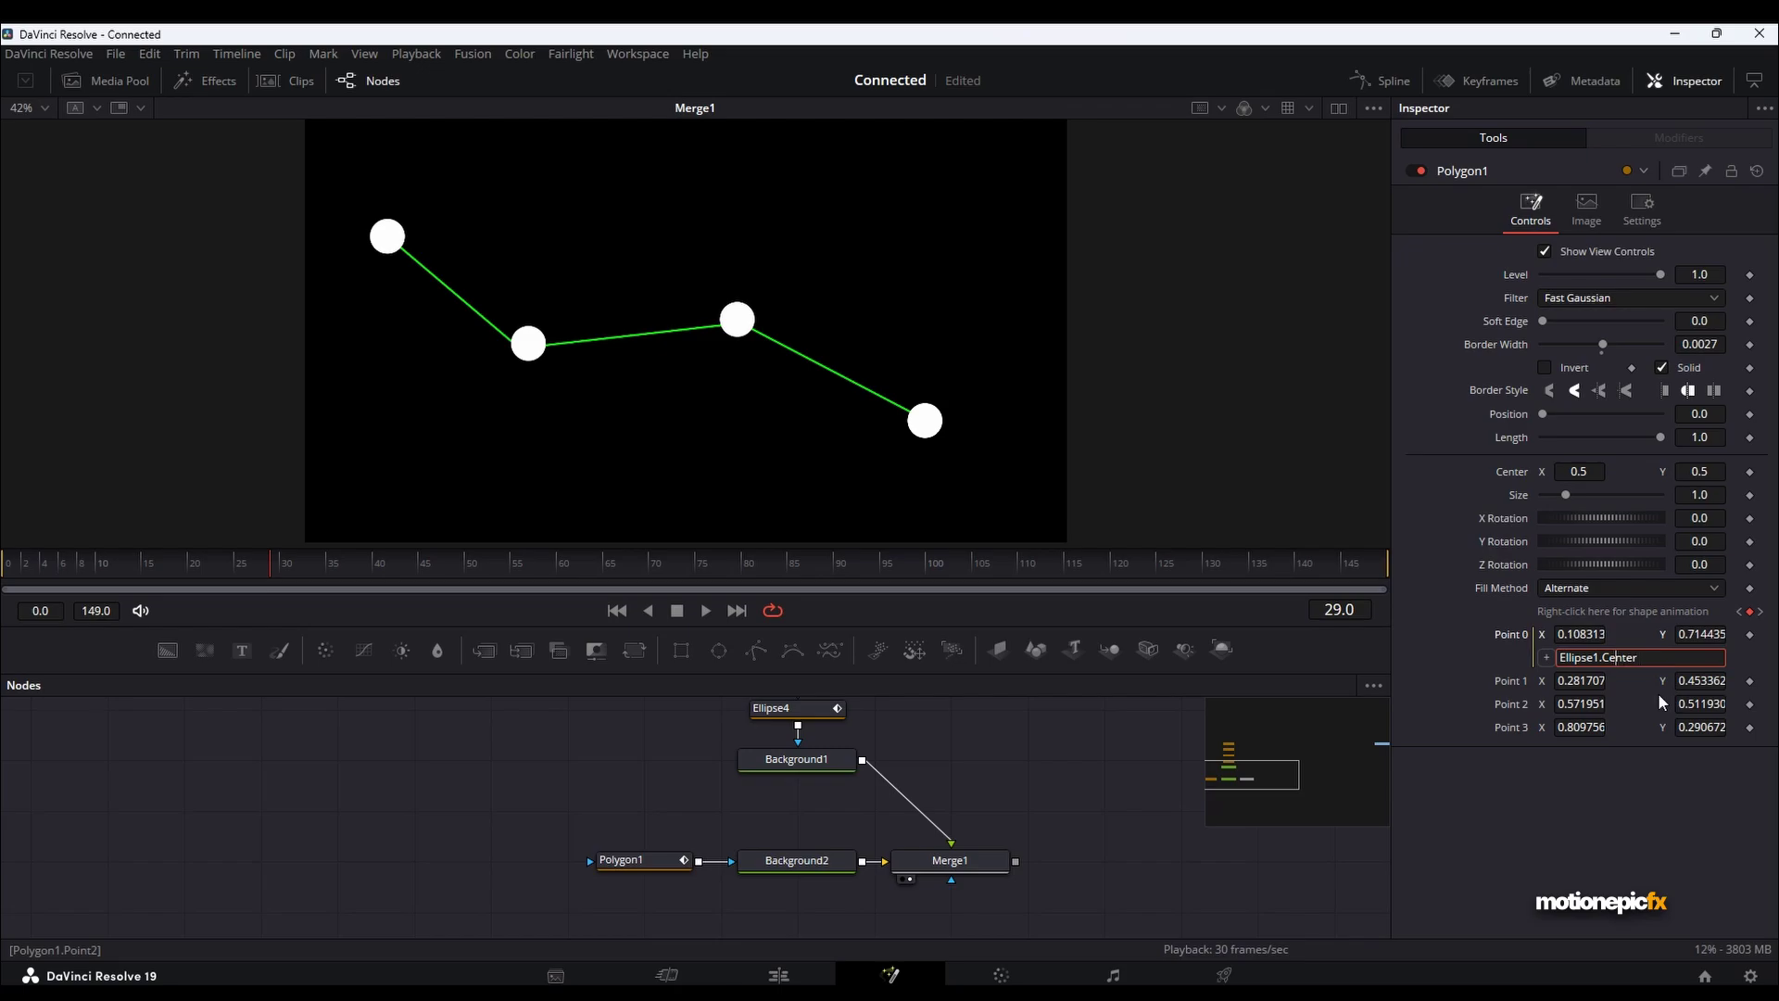
pyautogui.write('E')
pyautogui.press('Tab')
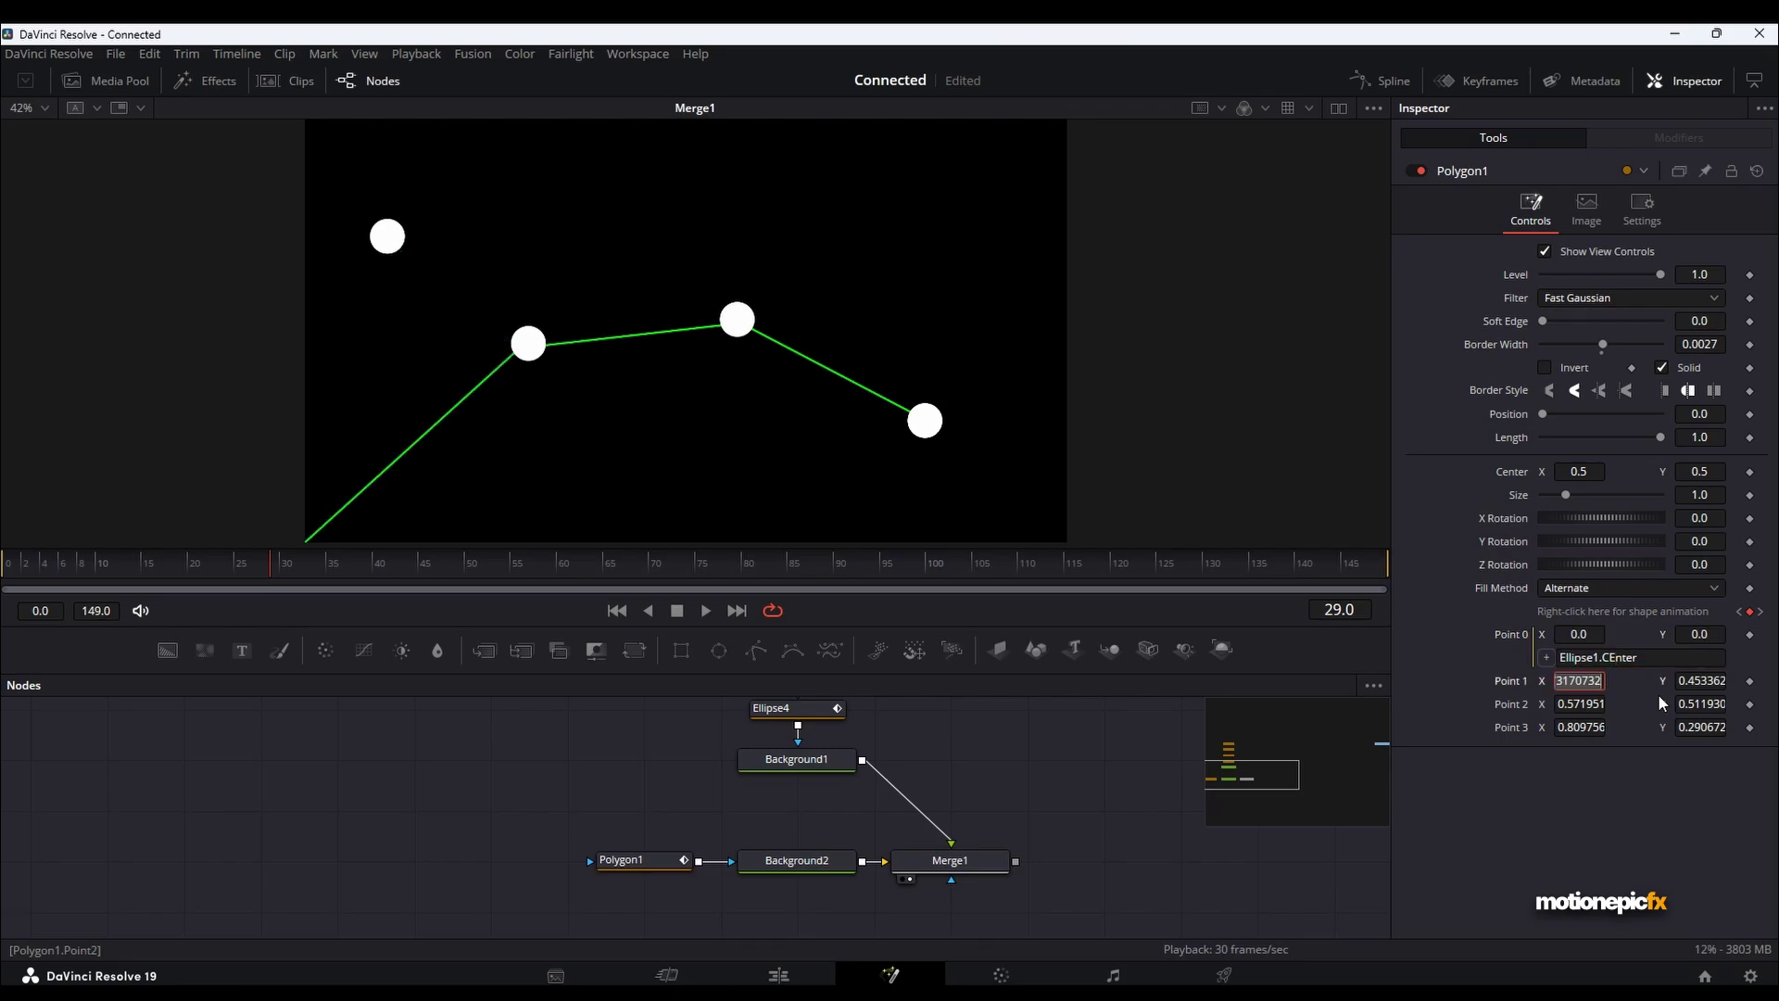
pyautogui.click(1620, 658)
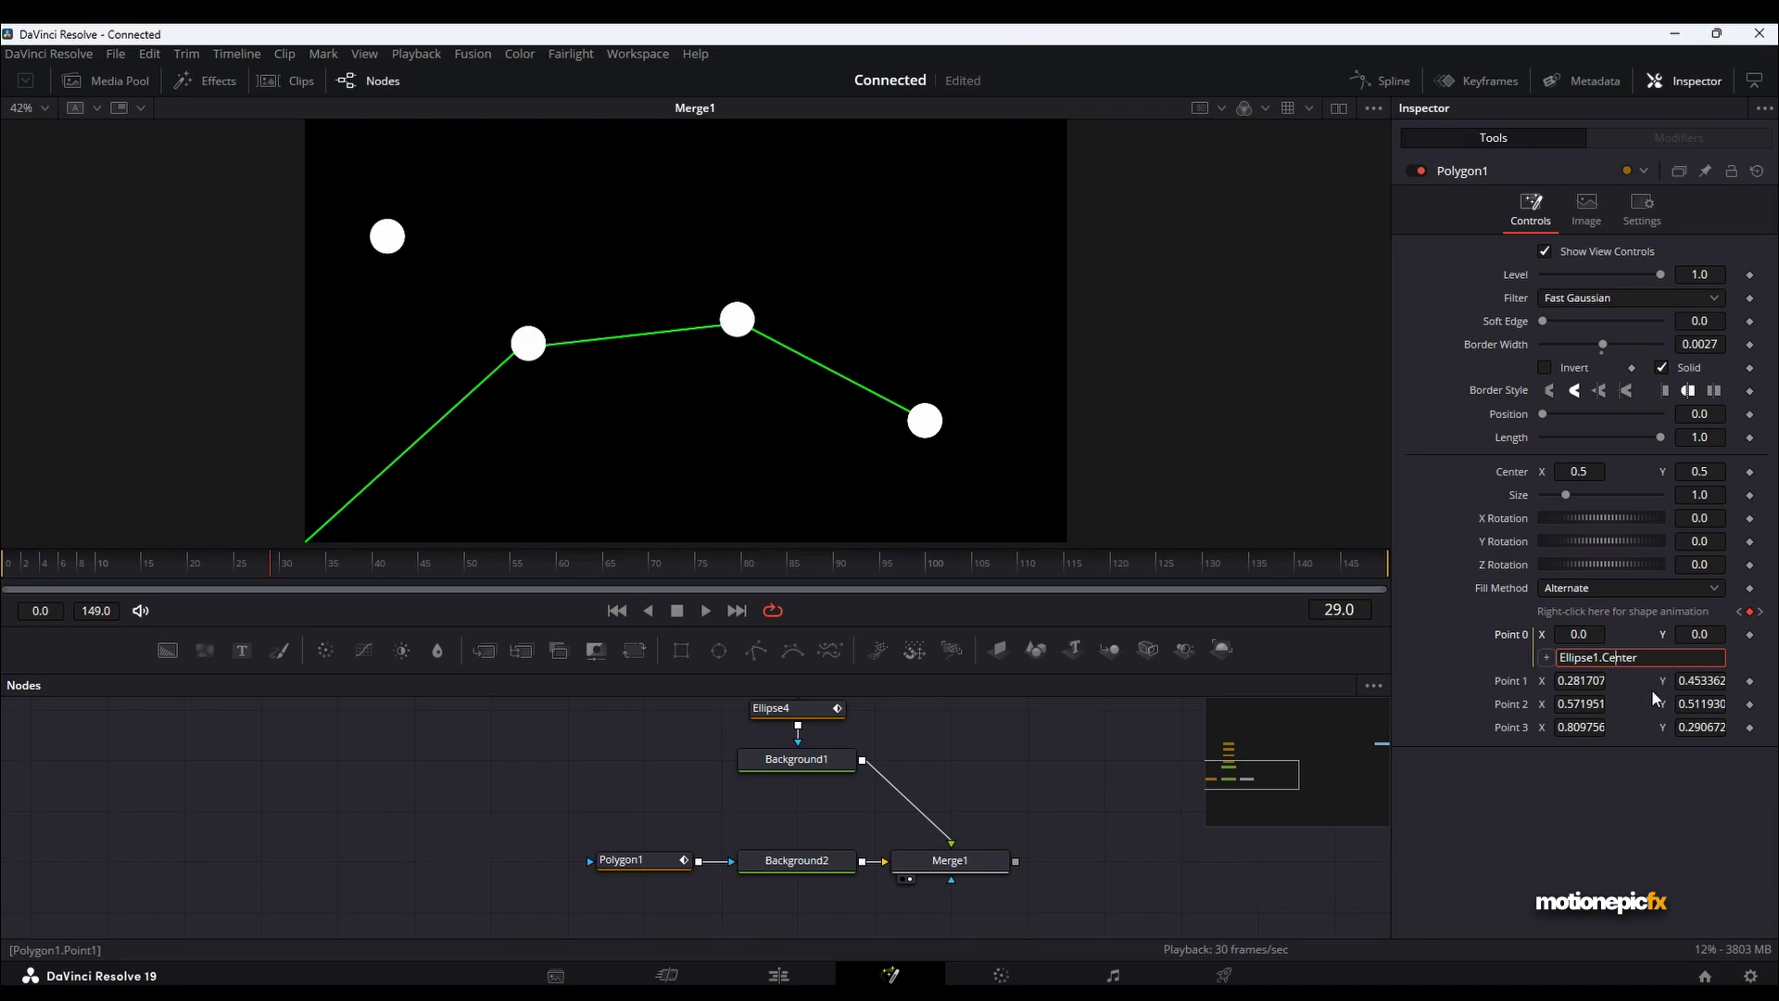
pyautogui.press('Tab')
pyautogui.click(1607, 658)
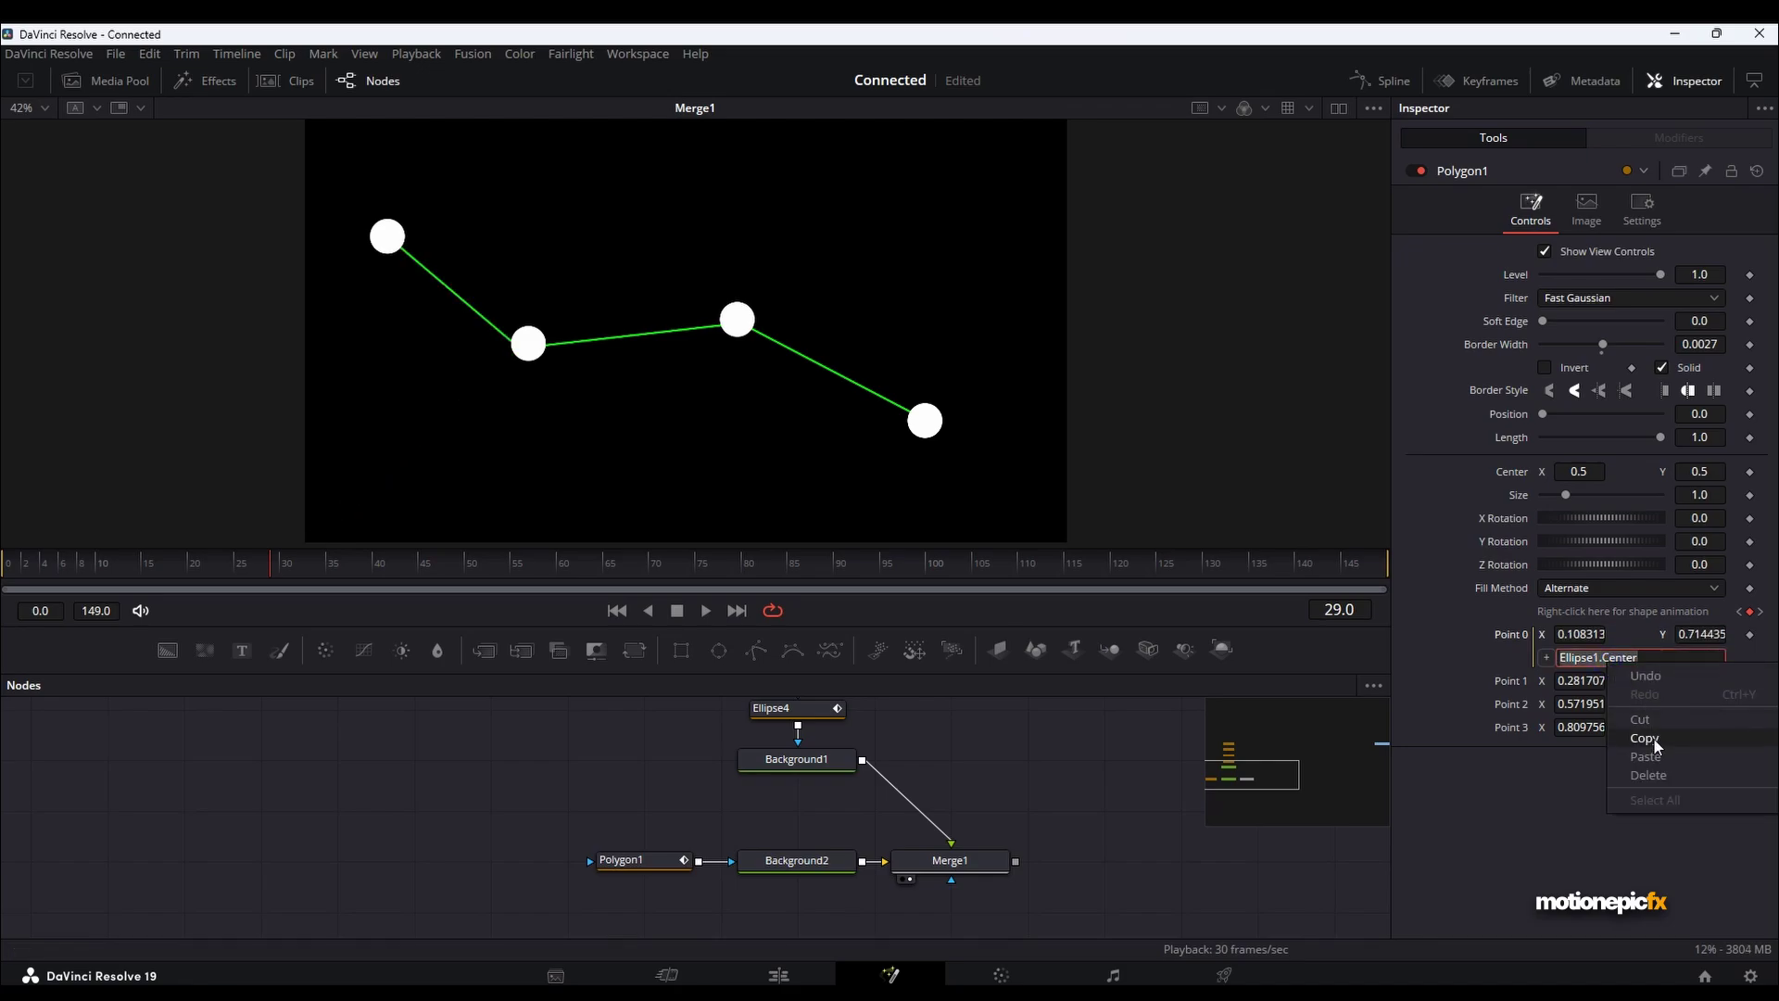
# Link Point 1 to Ellipse2.Center with an expression.
pyautogui.click(1510, 682)
pyautogui.rightClick(1516, 682)
pyautogui.click(1556, 847)
pyautogui.click(1566, 707)
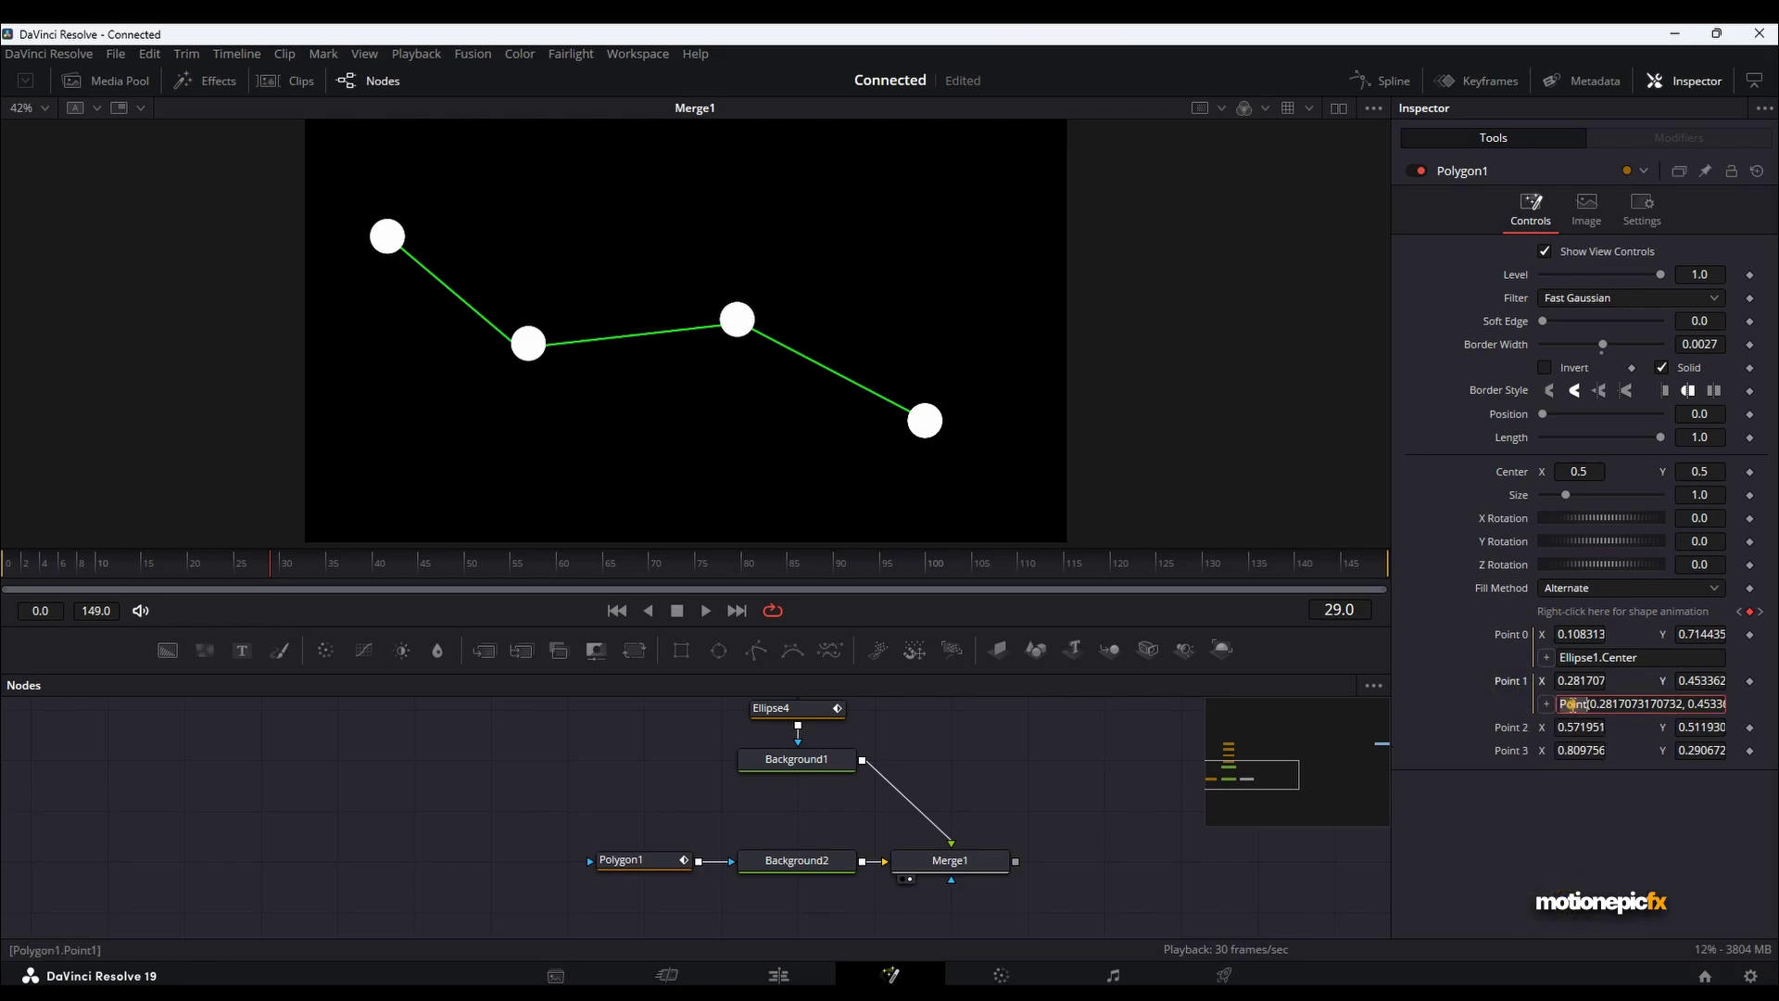
pyautogui.hotkey('ctrl', 'a')
pyautogui.write('Ellipse1.Center')
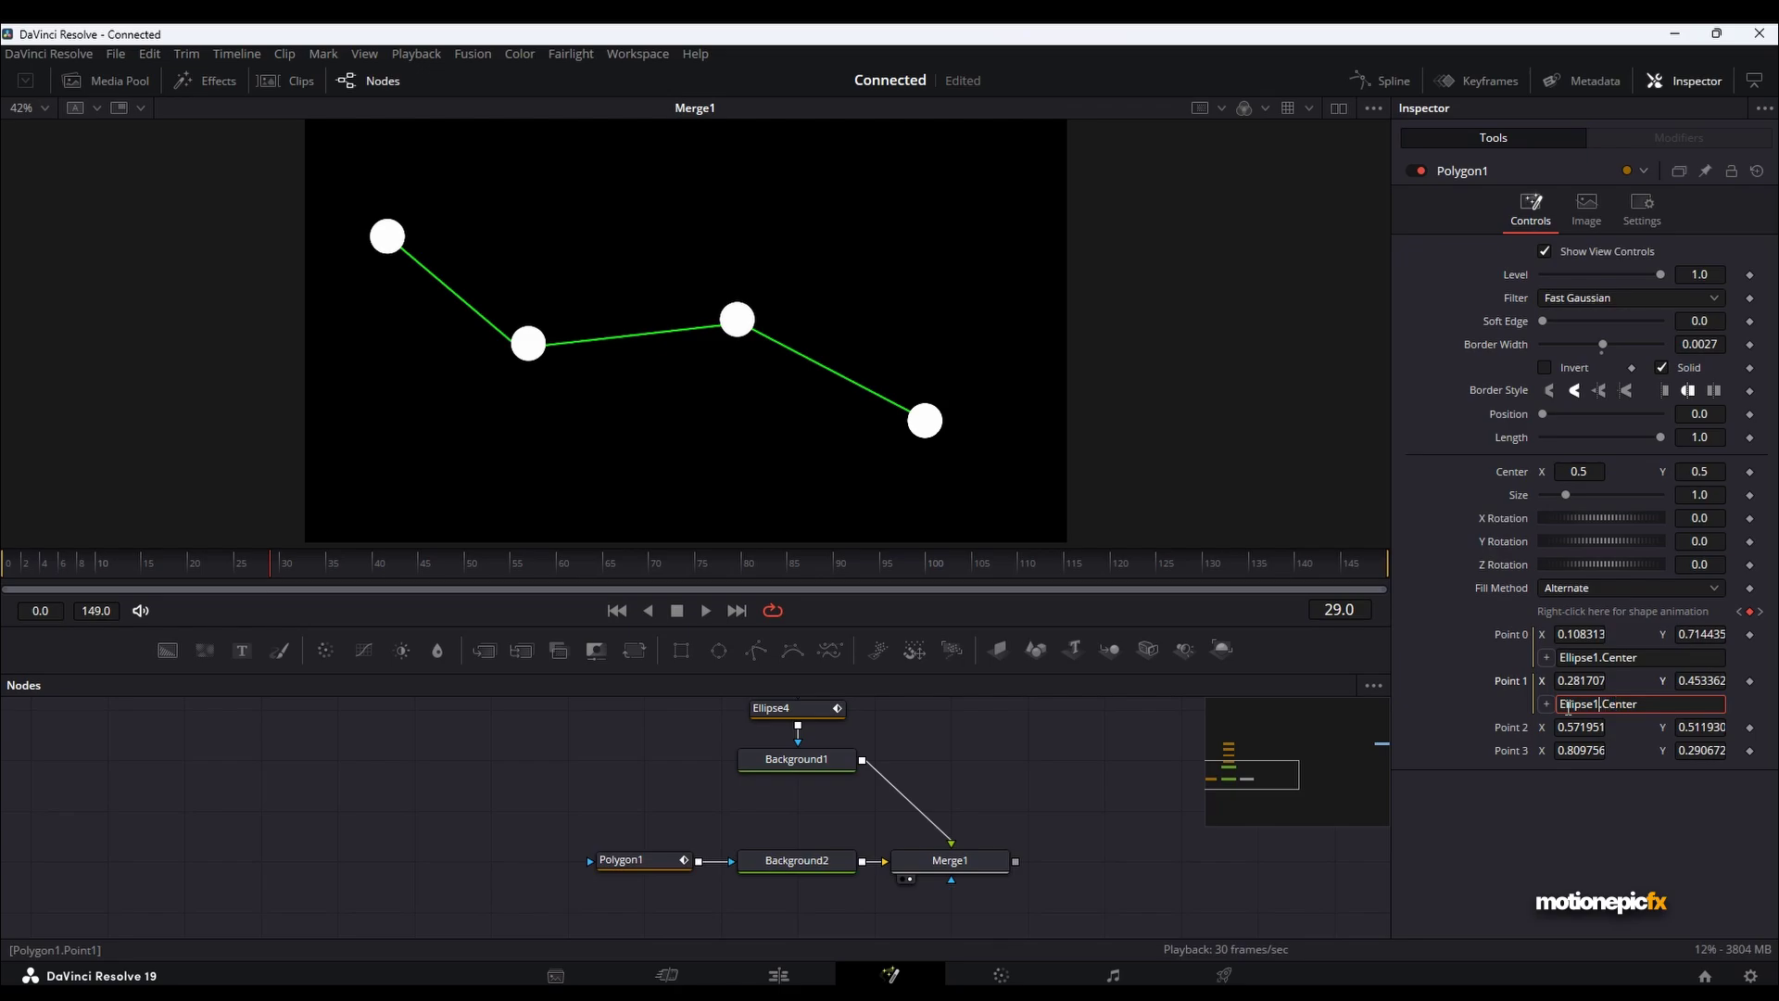
pyautogui.press('BackSpace')
pyautogui.write('2')
pyautogui.press('Tab')
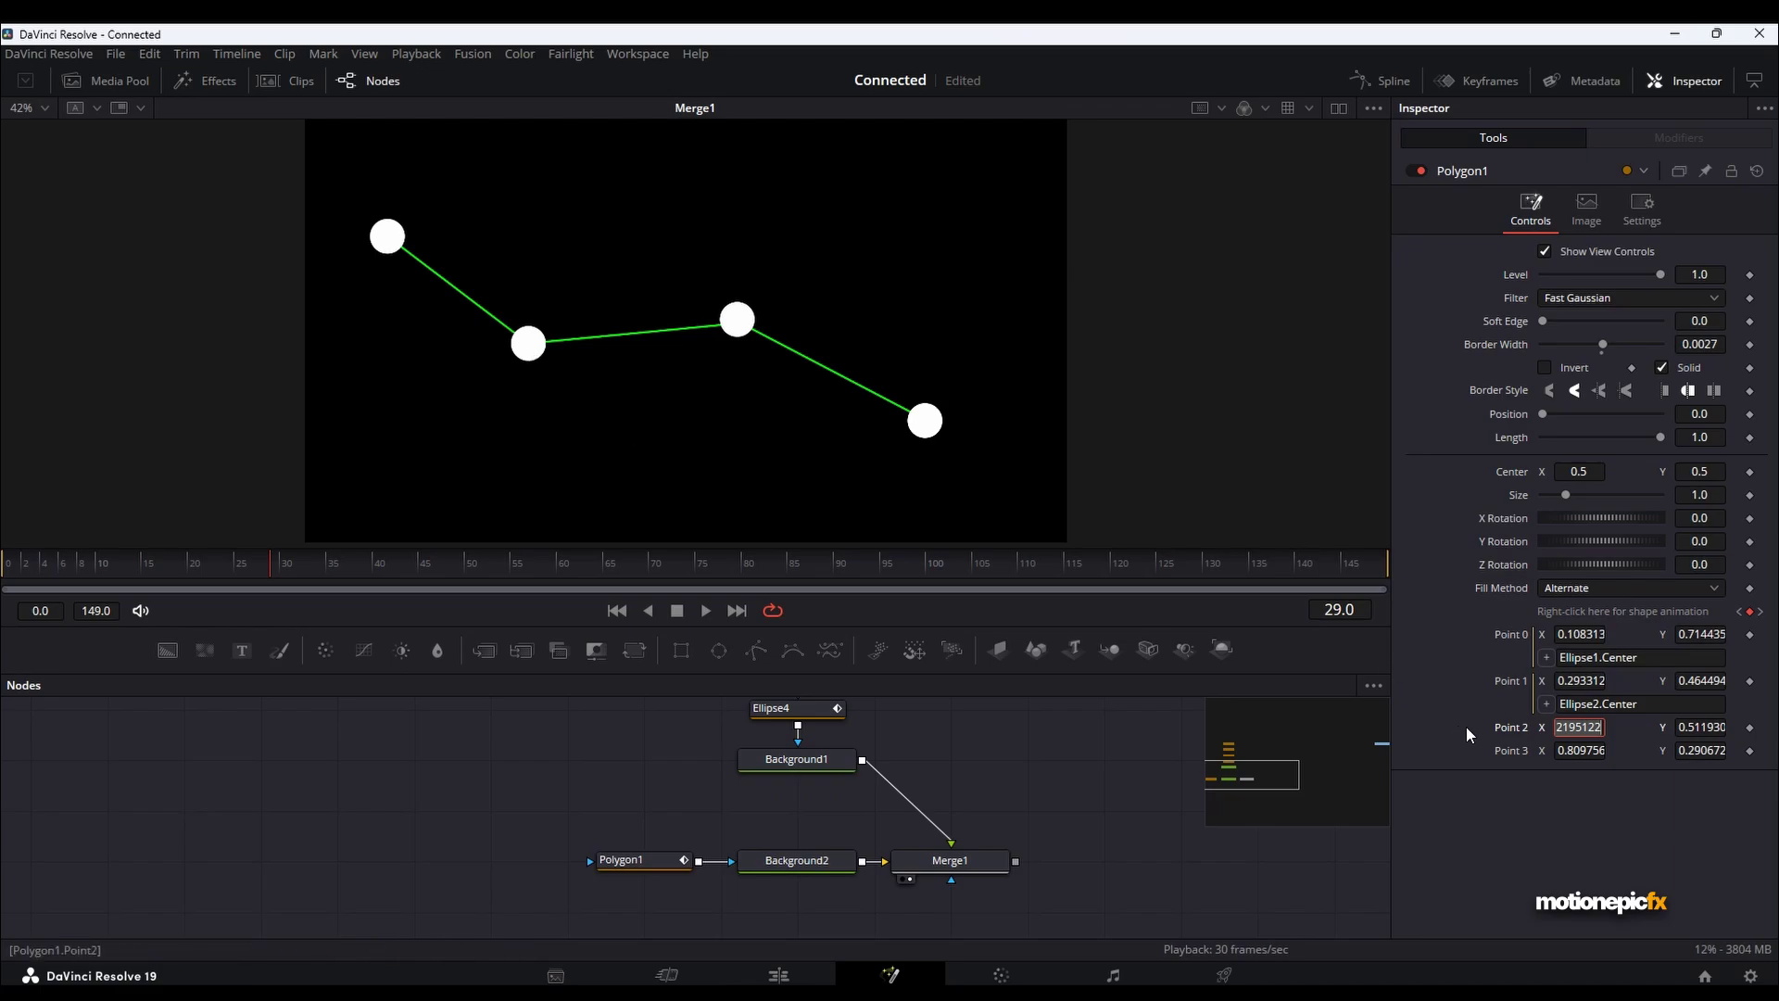
# Link Point 2 to Ellipse3.Center with an expression.
pyautogui.rightClick(1512, 728)
pyautogui.click(1557, 949)
pyautogui.hotkey('ctrl', 'a')
pyautogui.write('Ellipse1.Center')
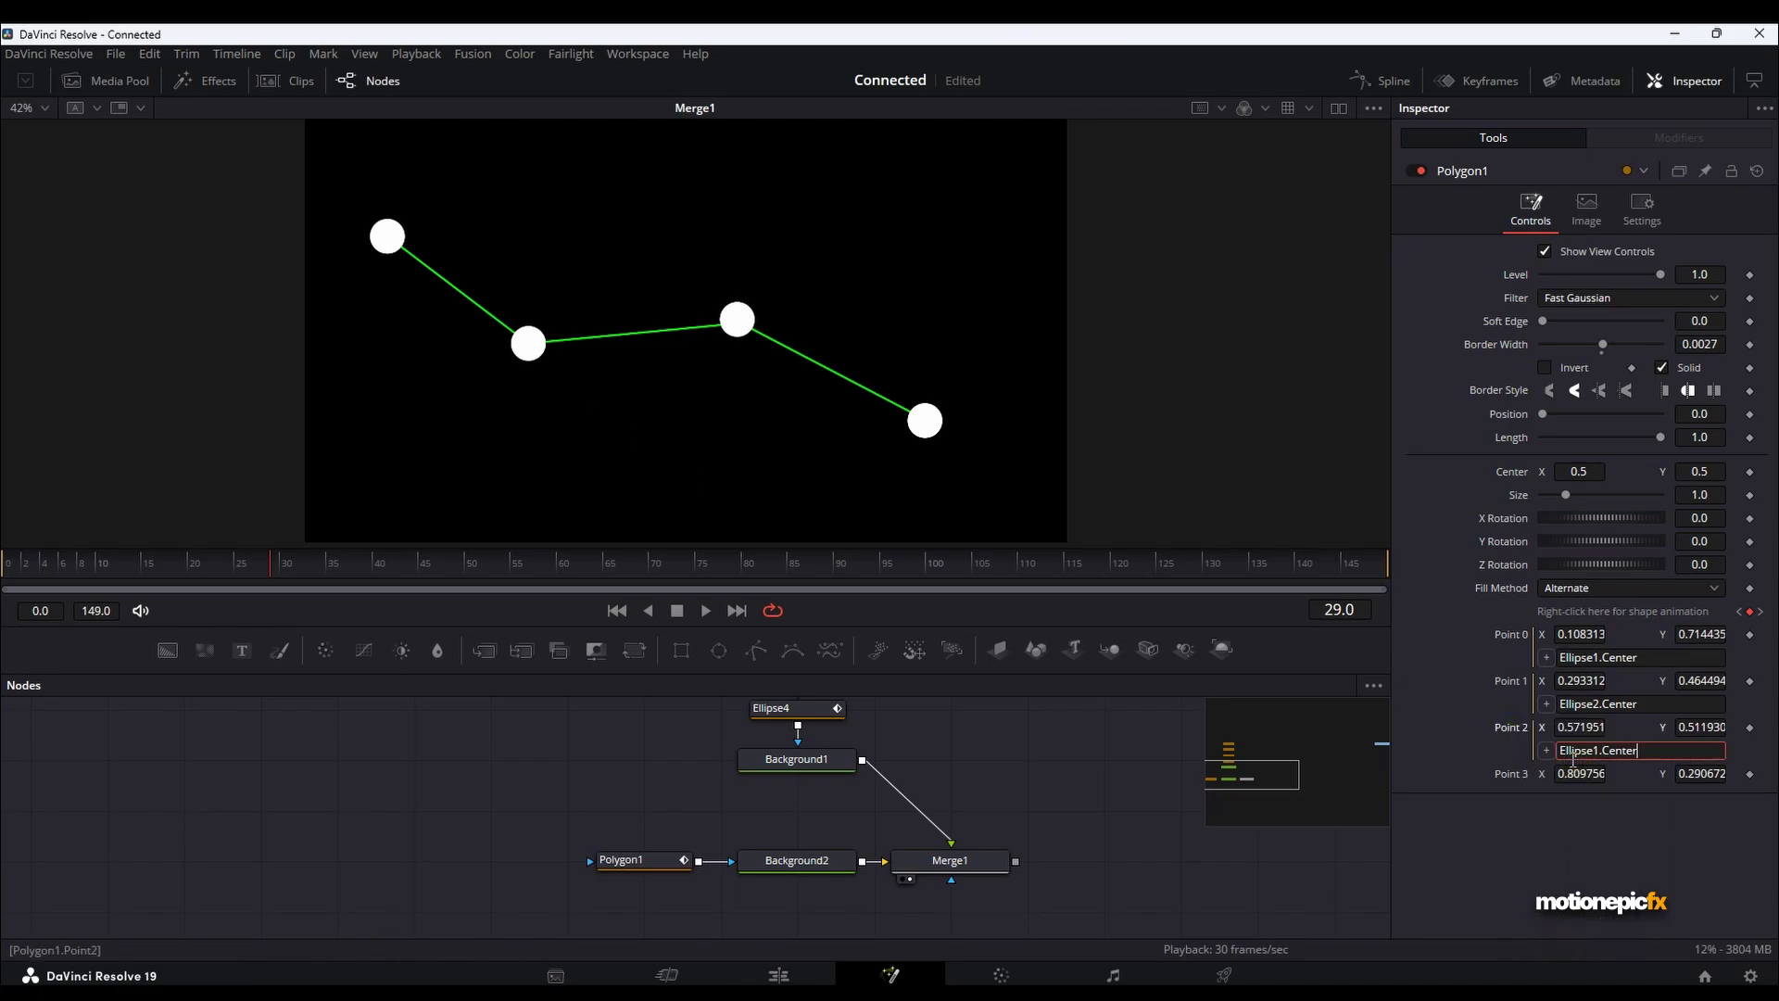
pyautogui.press('BackSpace')
pyautogui.write('3')
pyautogui.press('Tab')
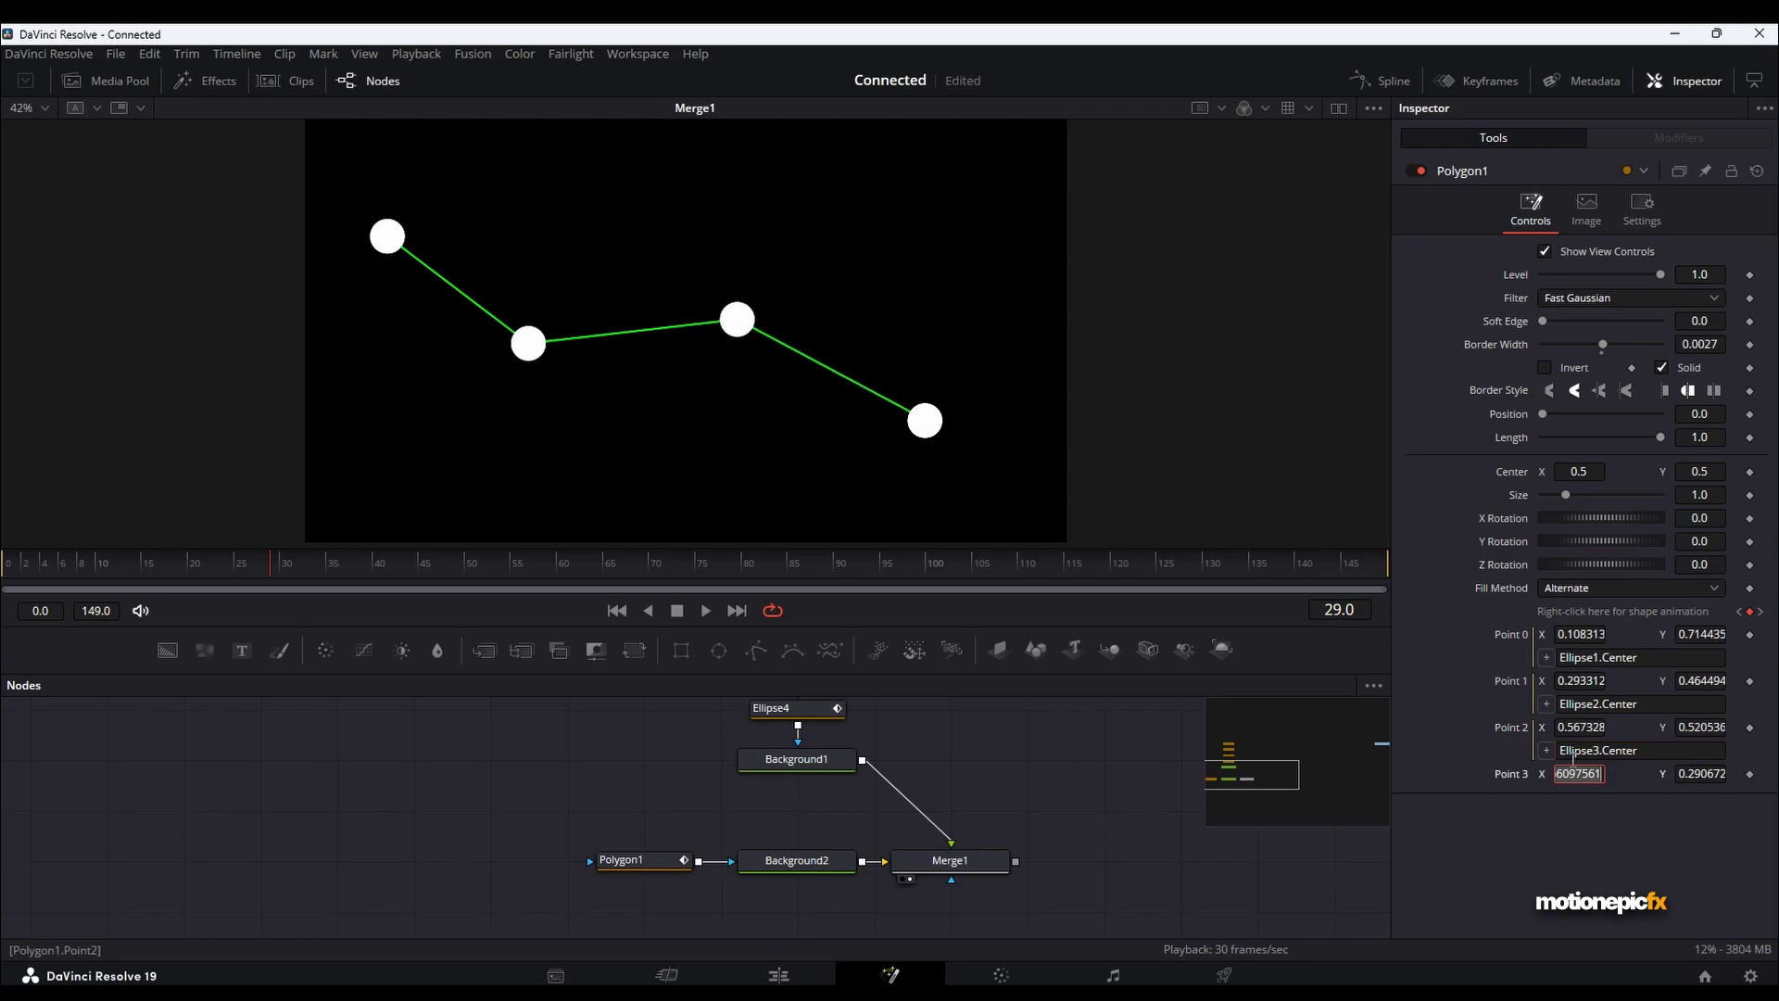
# Link Point 3 to Ellipse4.Center with an expression.
pyautogui.rightClick(1527, 775)
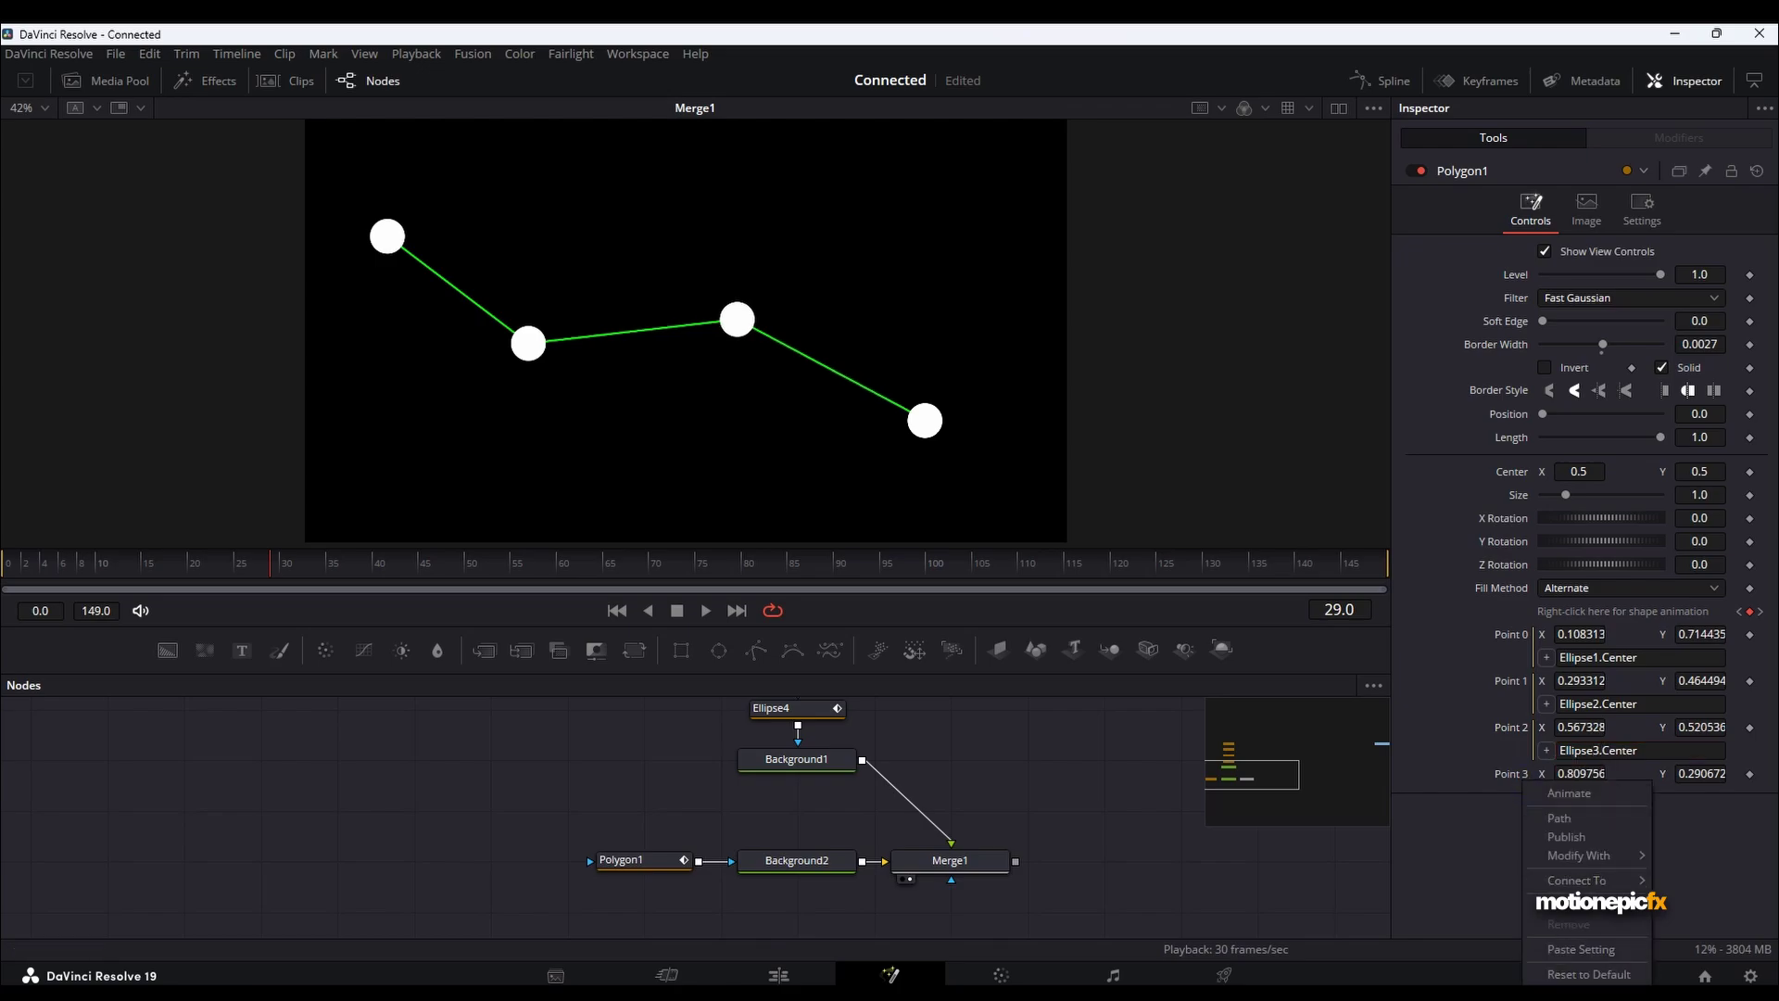
pyautogui.click(1594, 951)
pyautogui.tripleClick(1579, 803)
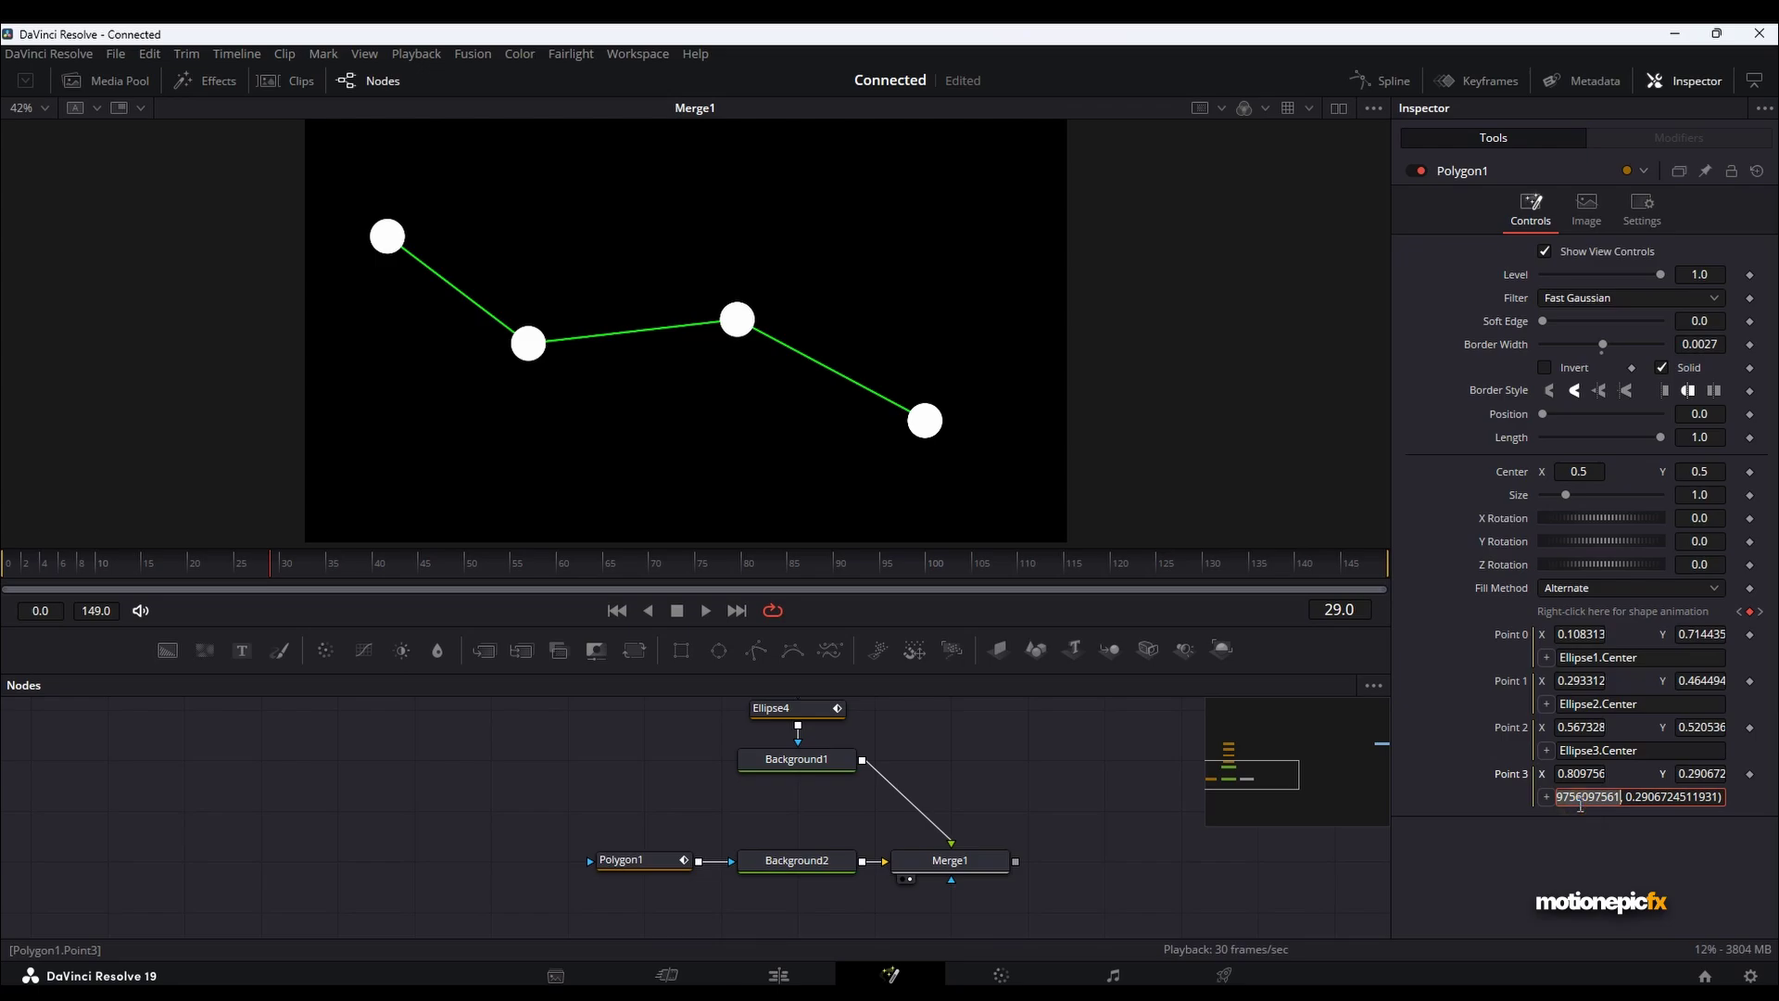
pyautogui.write('Ellipse1.Center')
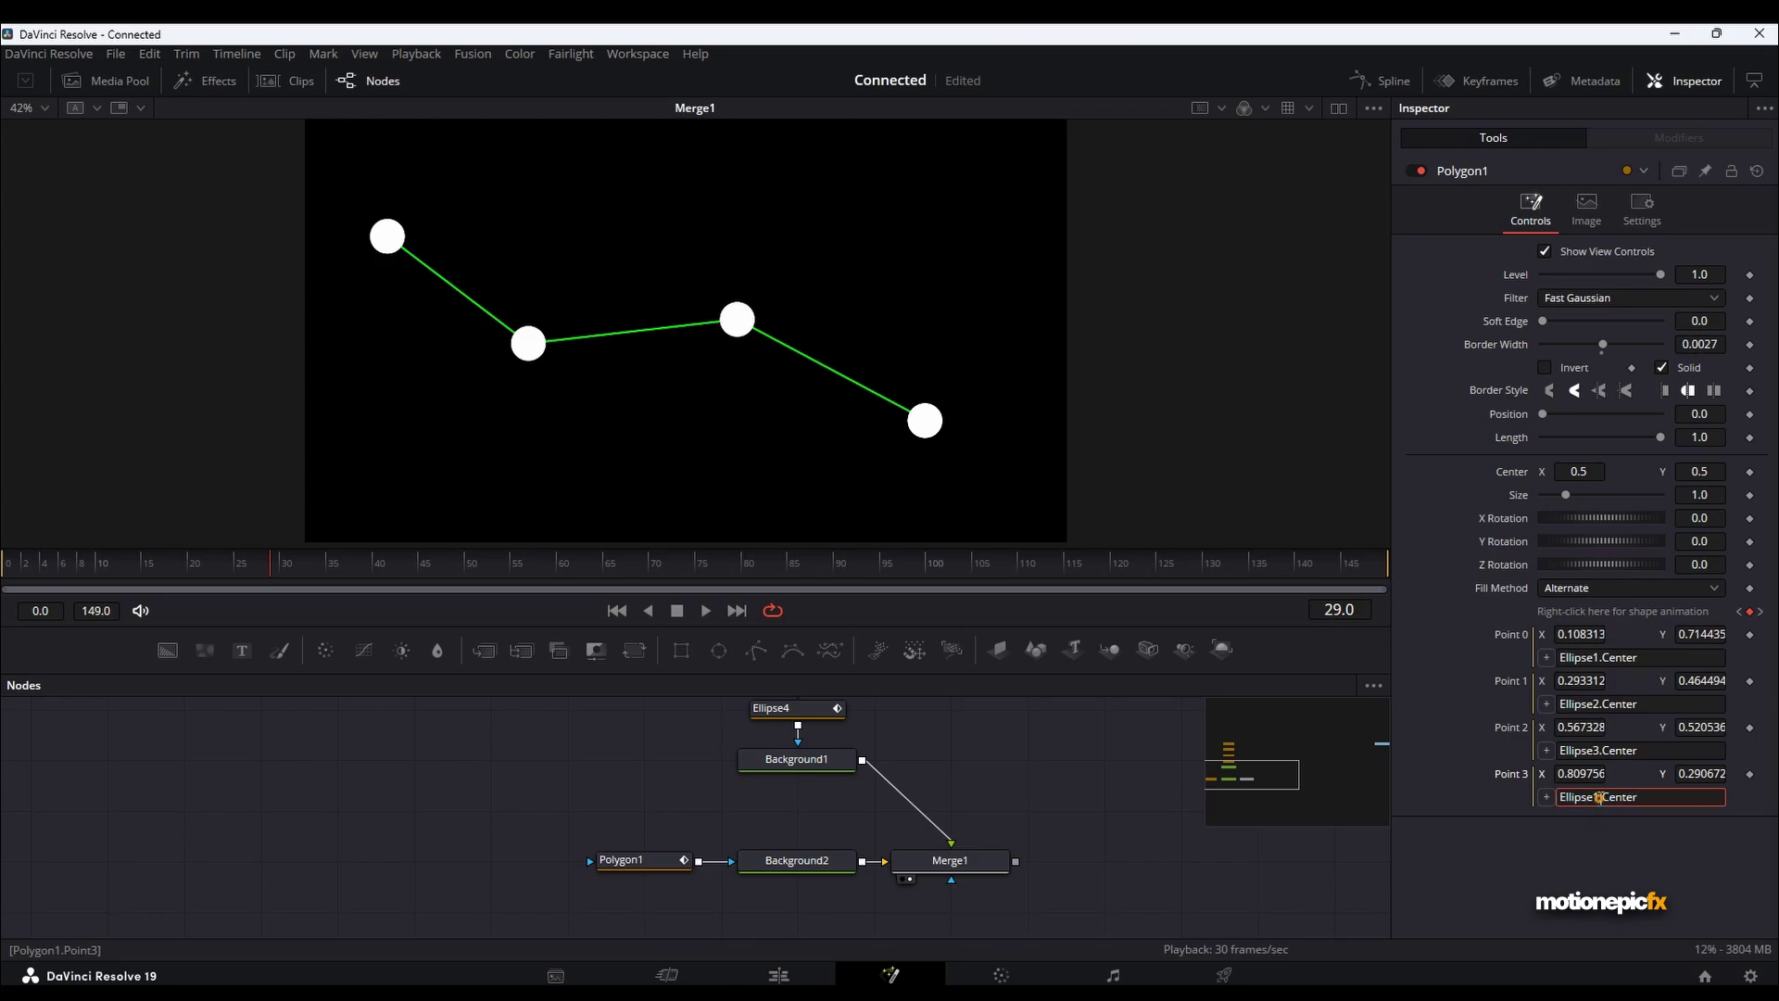
pyautogui.press('Left')
pyautogui.press('Left')
pyautogui.press('Left')
pyautogui.press('Left')
pyautogui.press('Left')
pyautogui.press('Left')
pyautogui.press('Left')
pyautogui.press('BackSpace')
pyautogui.write('4')
pyautogui.press('Return')
pyautogui.moveTo(918, 769); pyautogui.dragTo(809, 862)
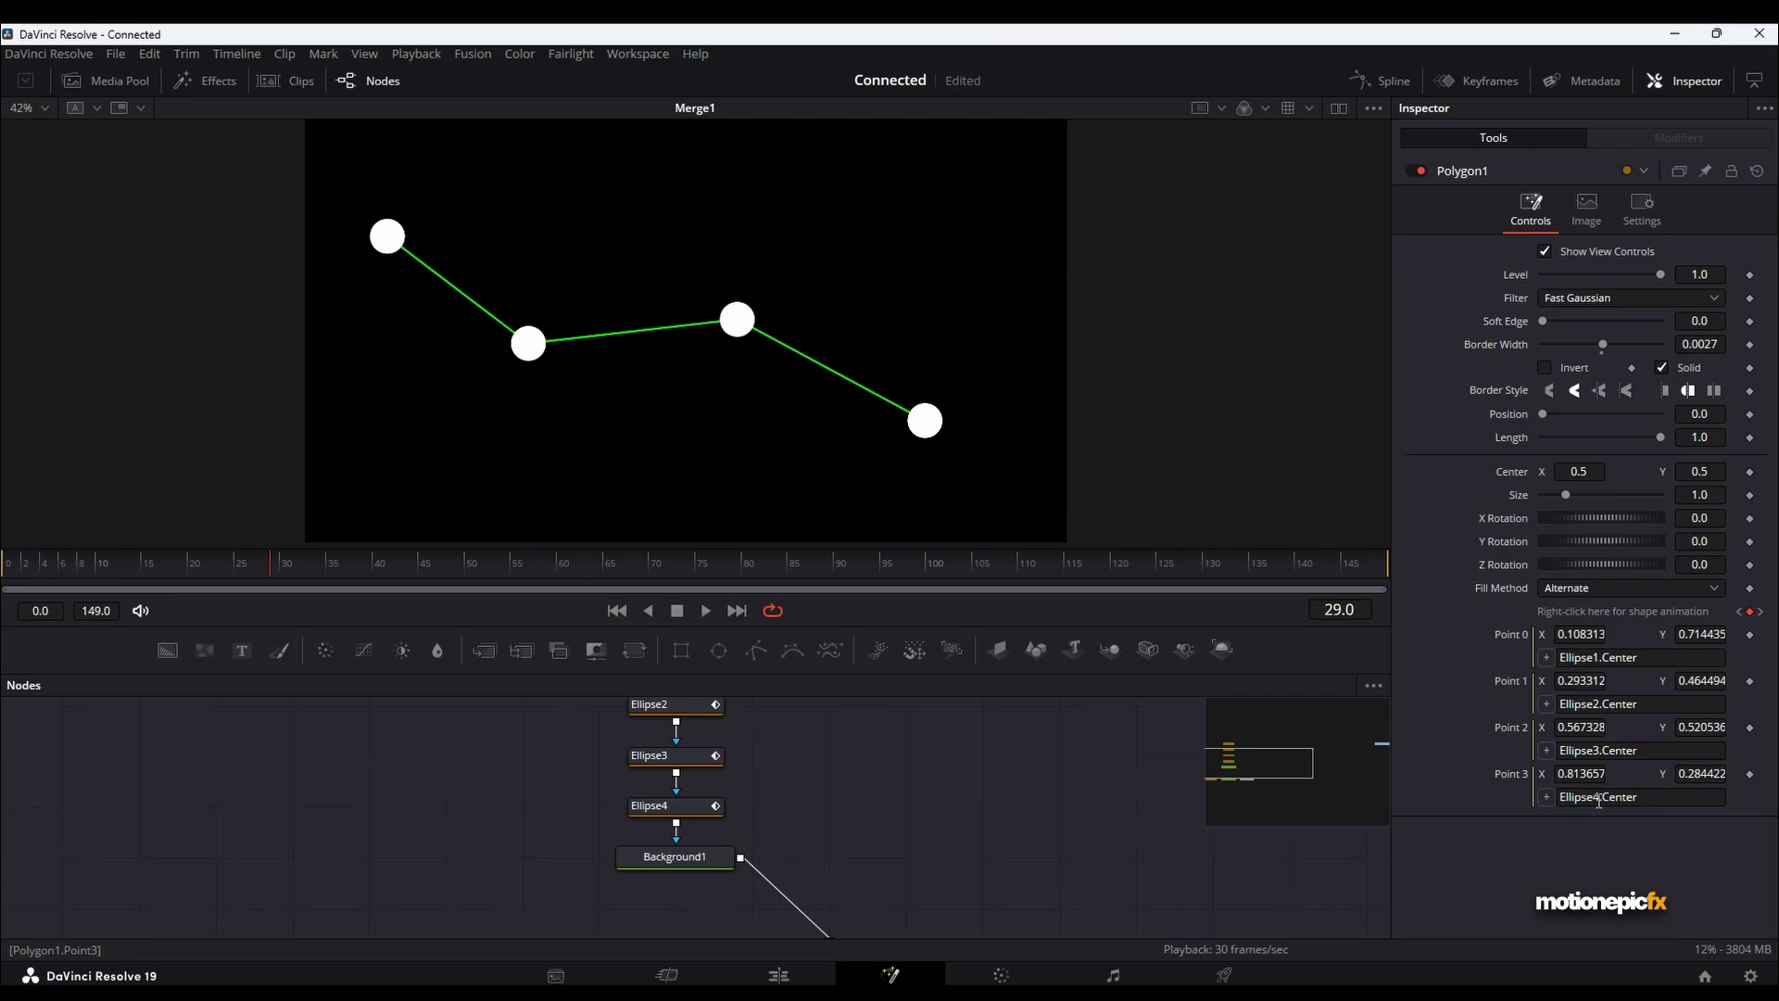
# Recheck Point 3's Ellipse4.Center expression, then play the animation from the first frame.
pyautogui.click(1655, 797)
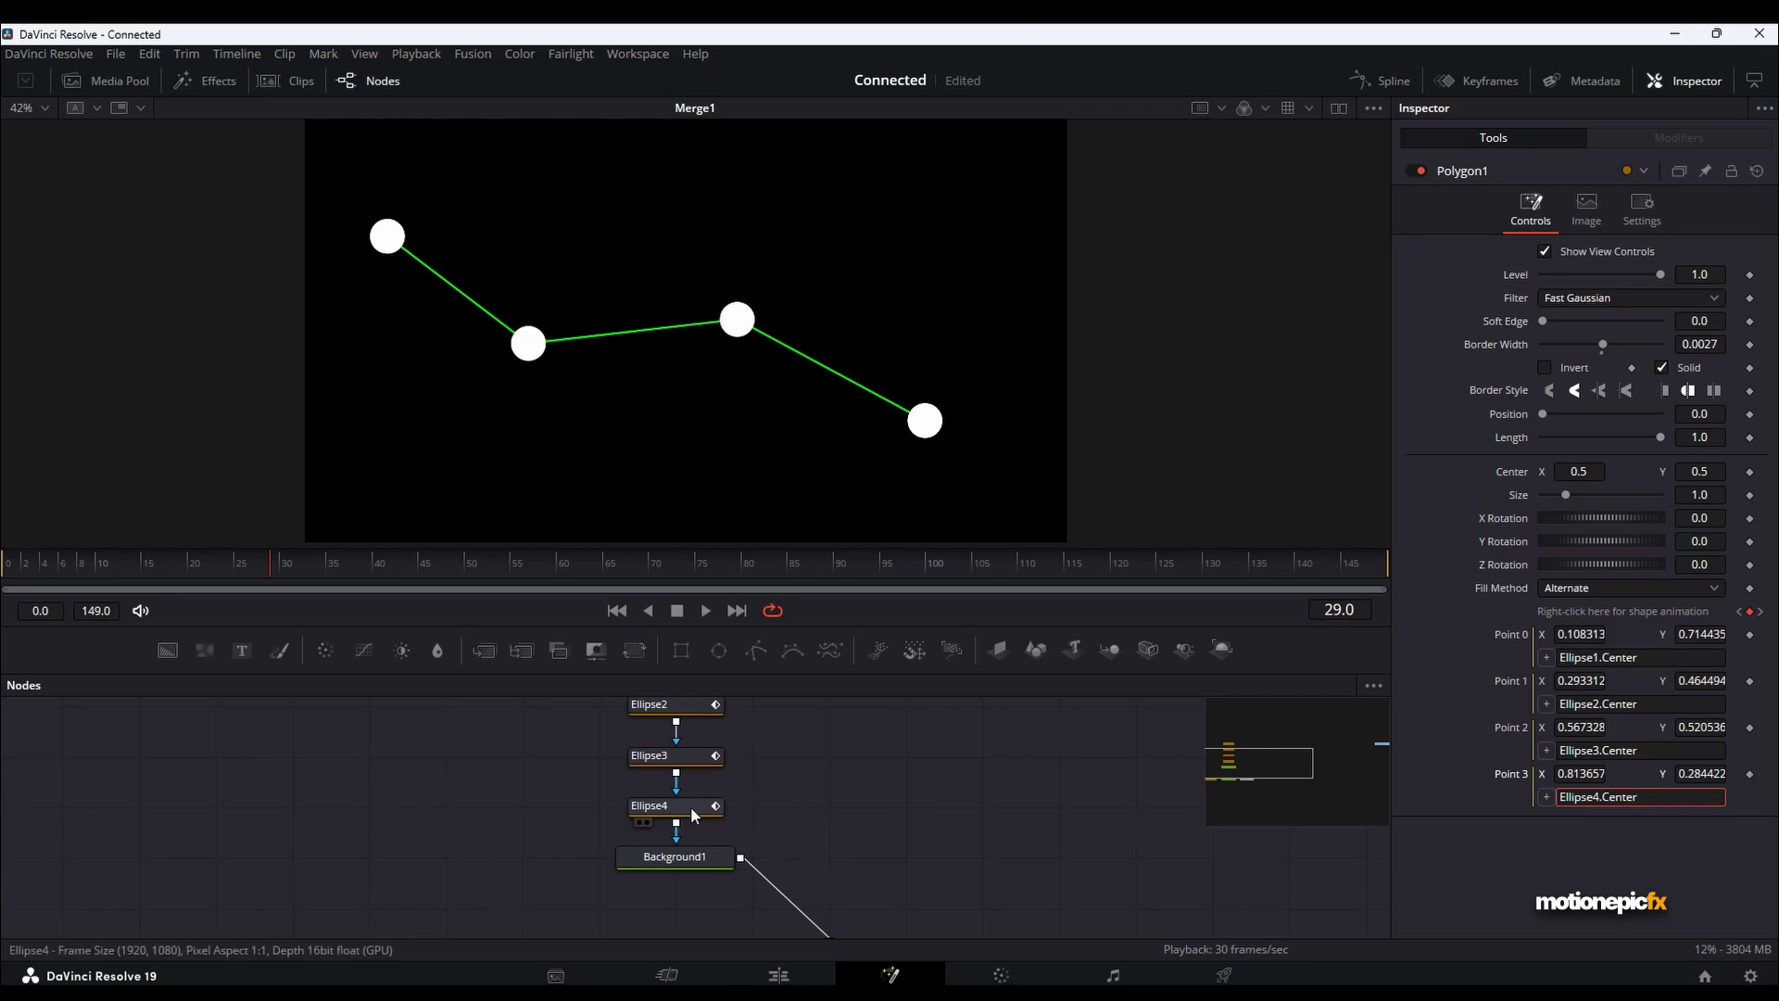
pyautogui.scroll(-3, 681, 811)
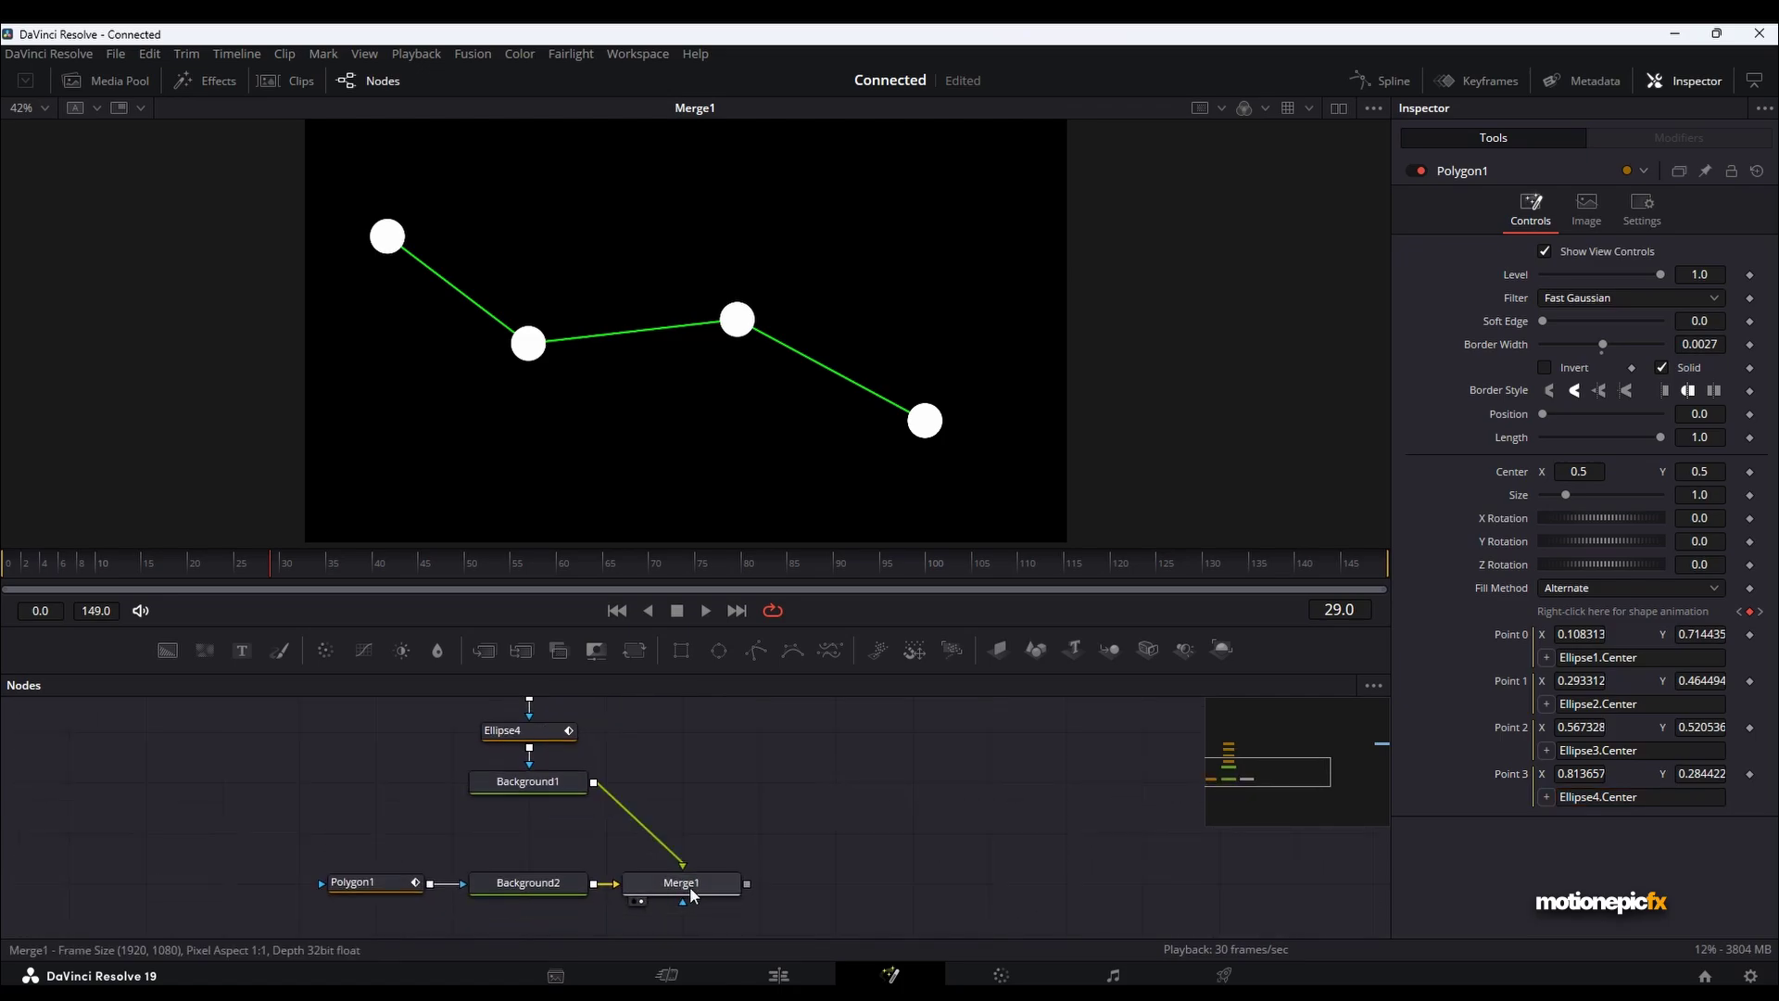
pyautogui.click(616, 610)
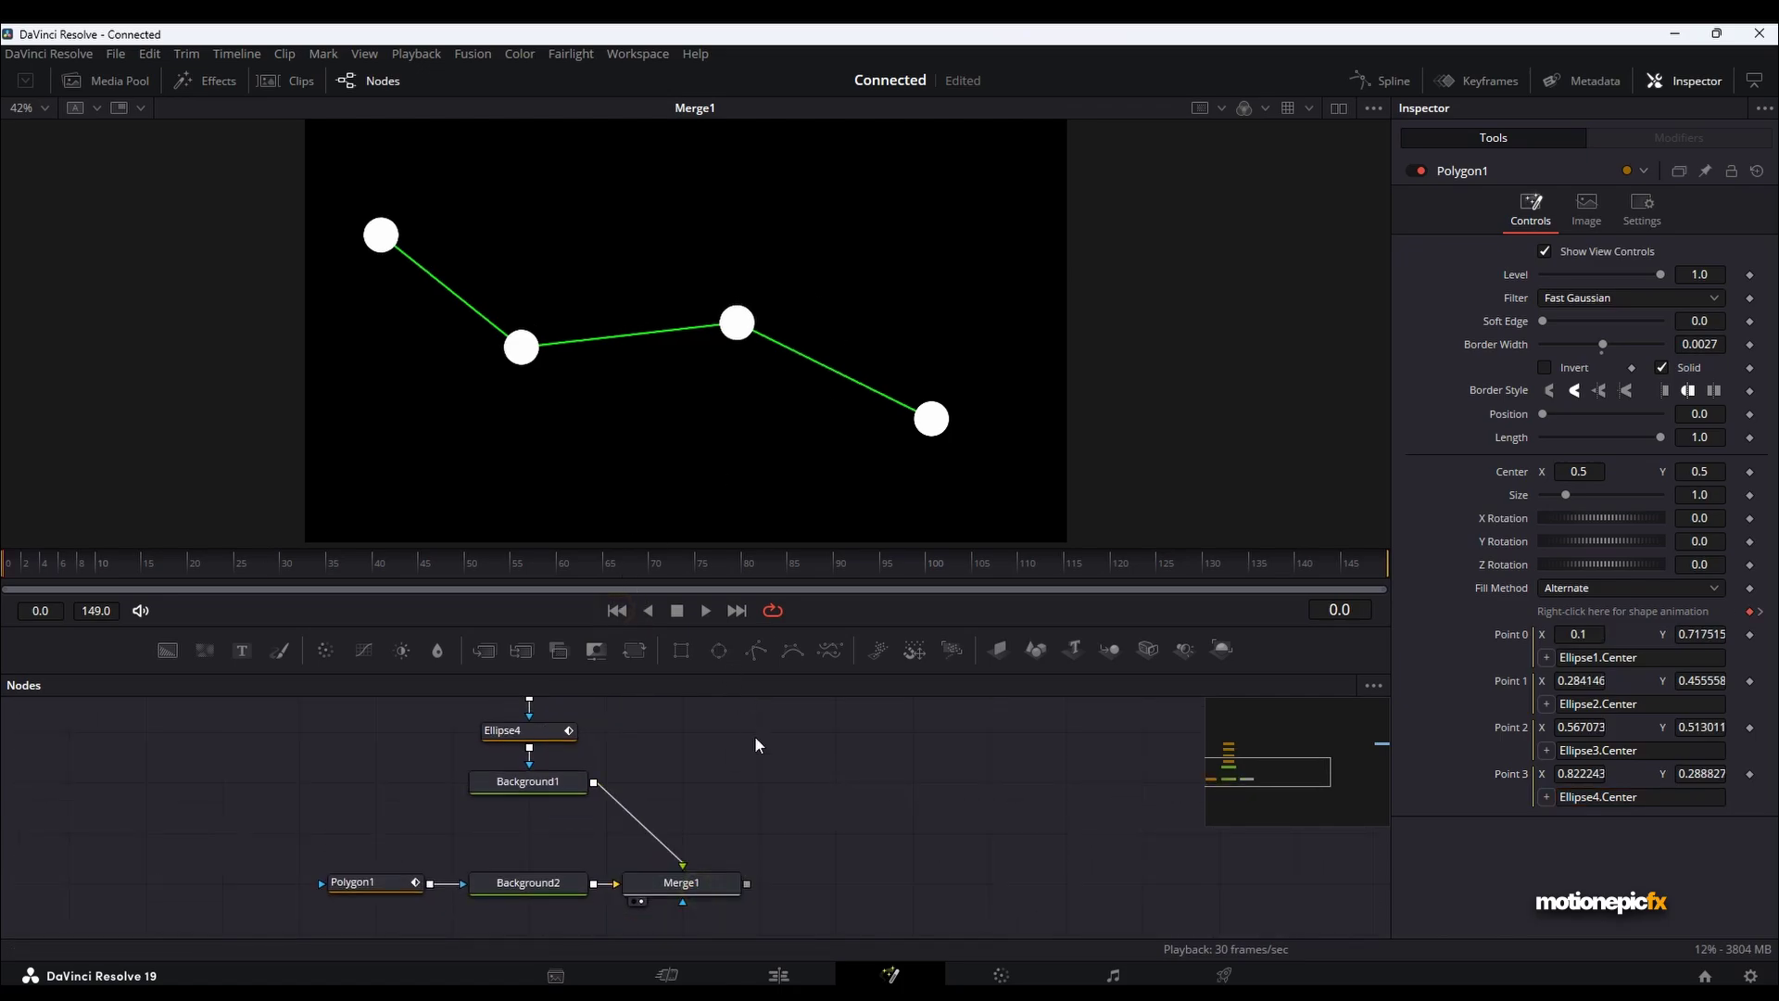
pyautogui.click(707, 608)
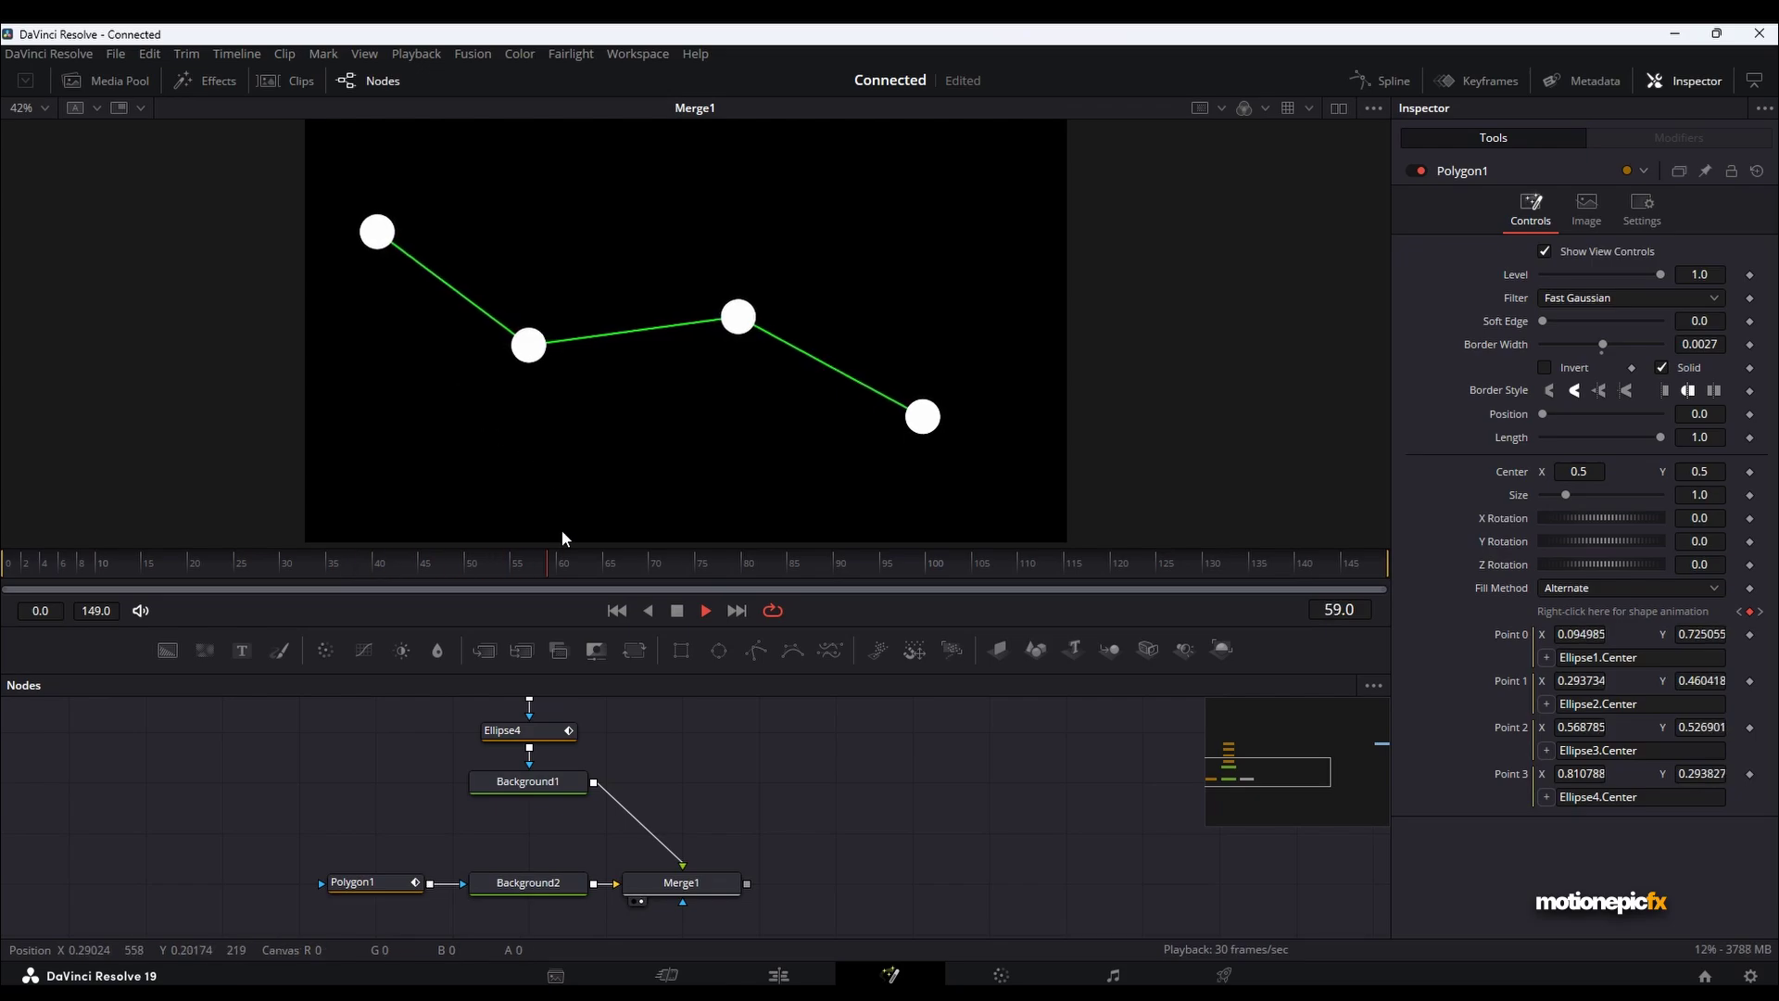
# Stop playback and inspect the options for Ellipse1's Border Width without changing anything.
pyautogui.click(679, 614)
pyautogui.scroll(3, 676, 795)
pyautogui.click(534, 758)
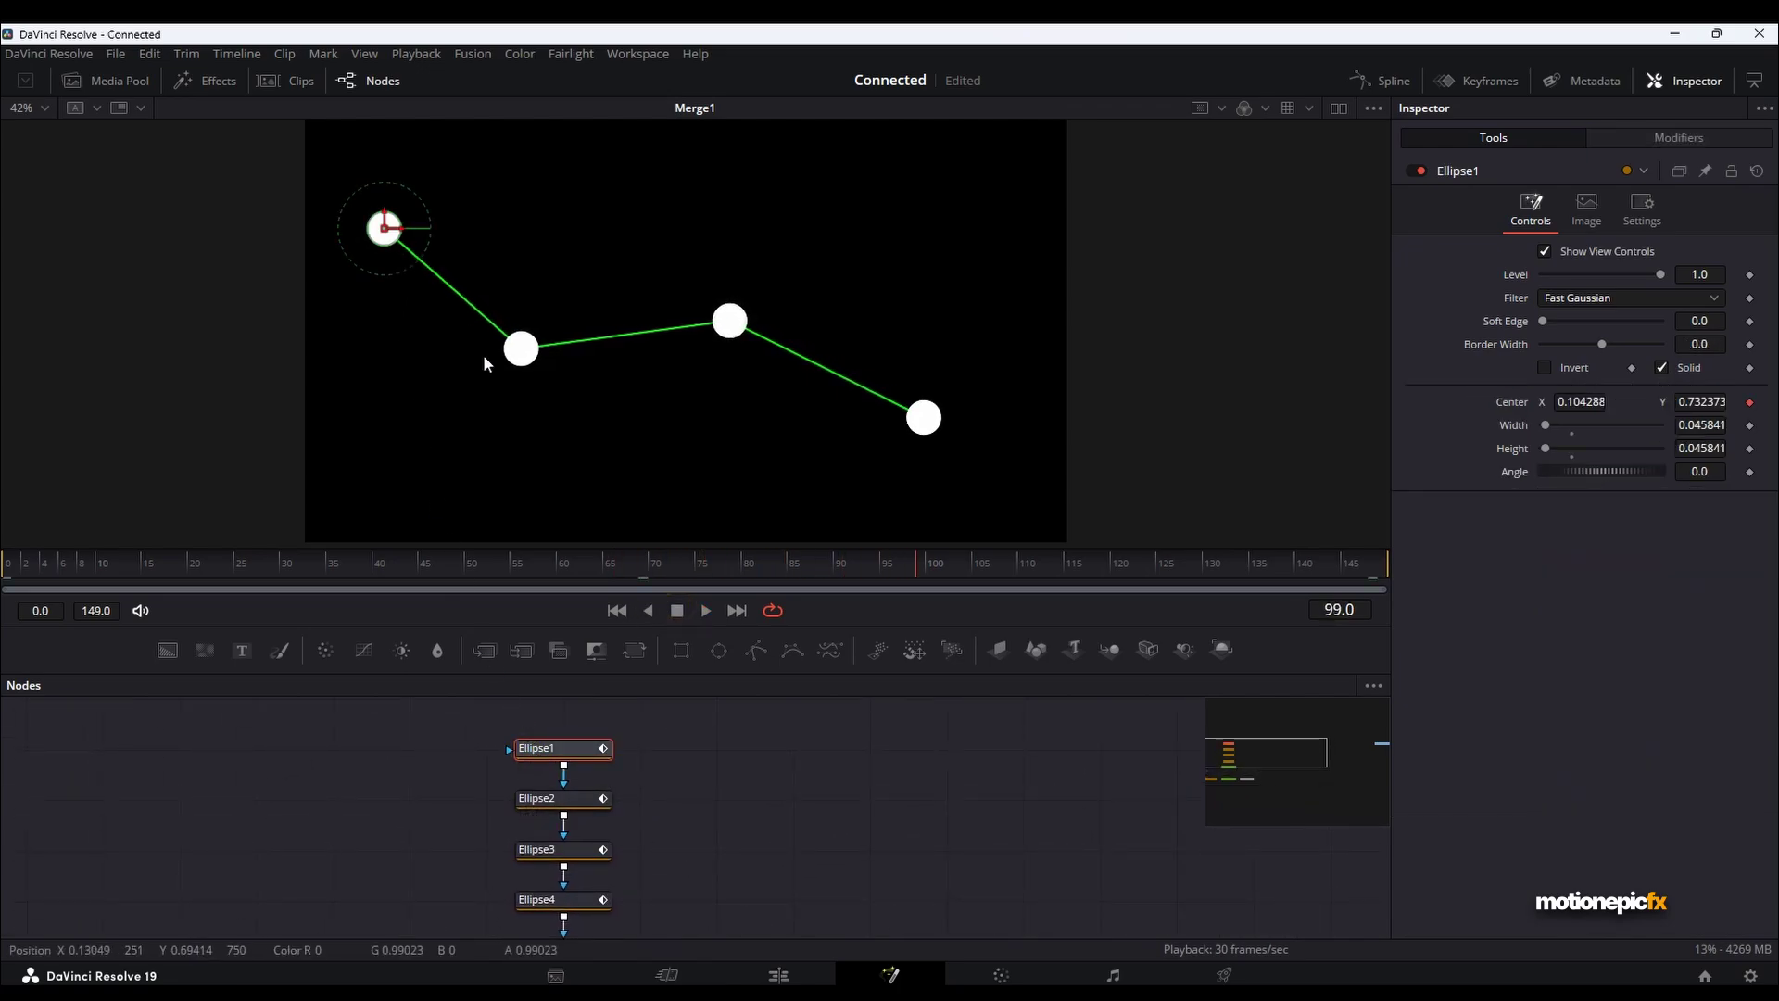
pyautogui.rightClick(1498, 343)
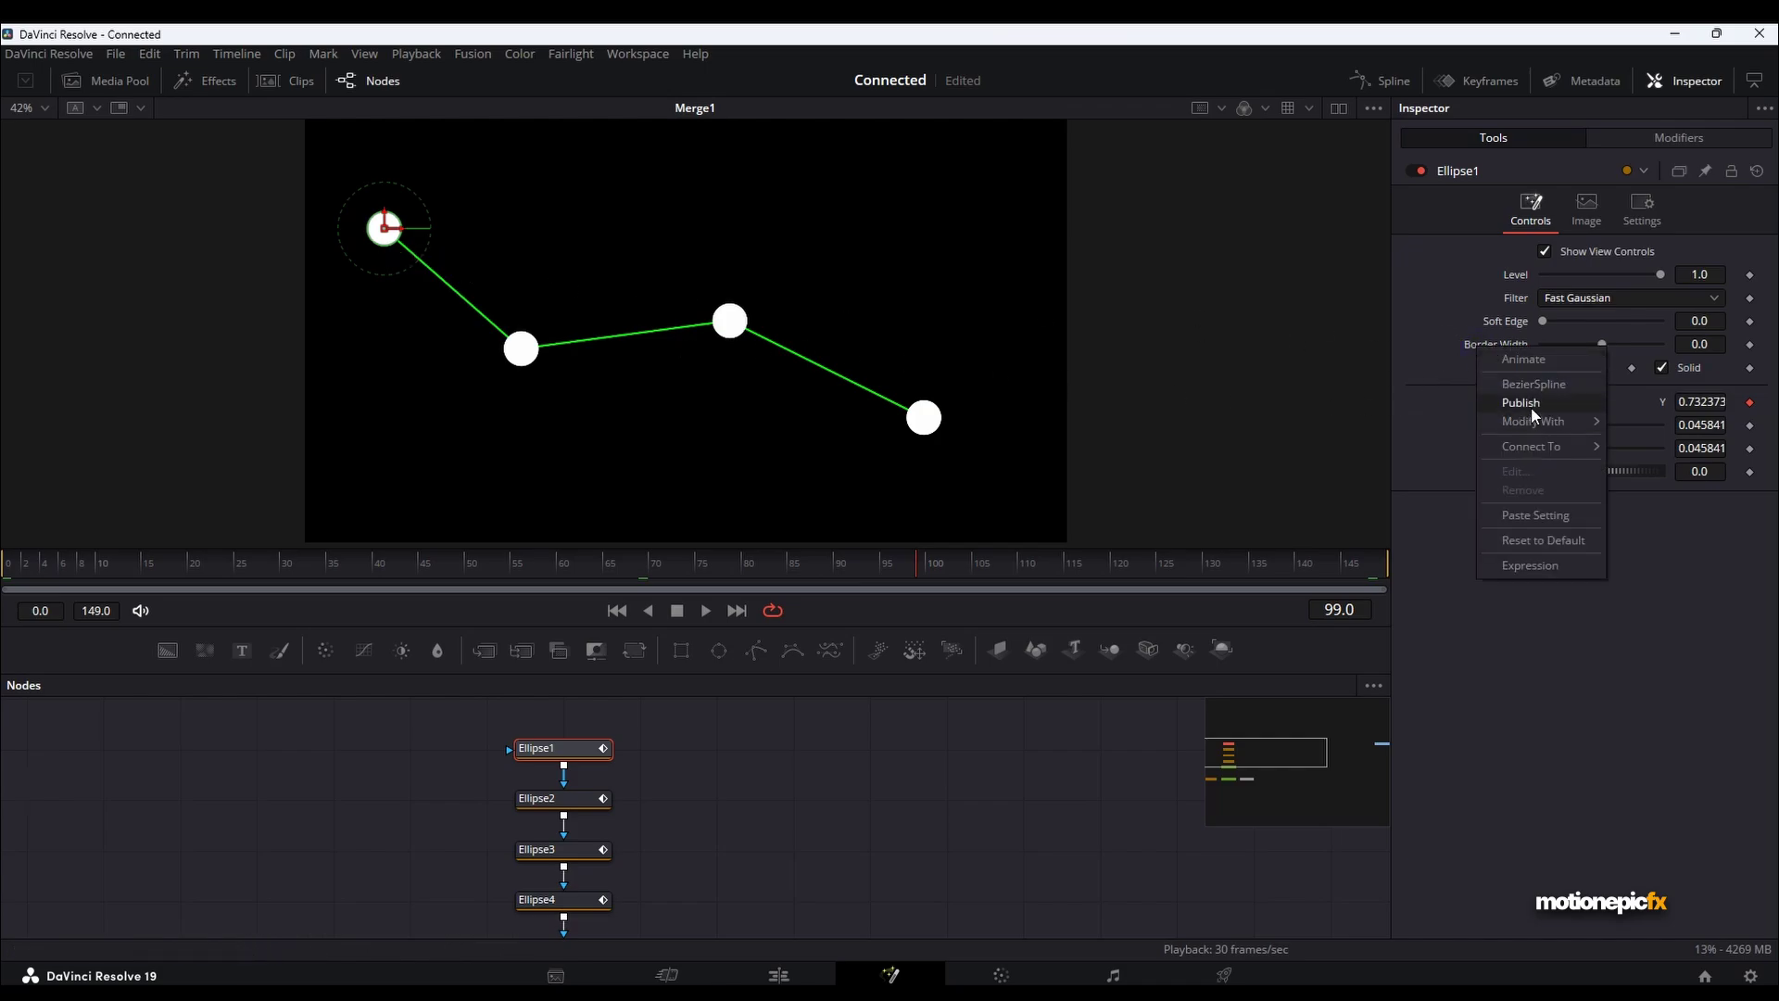
pyautogui.click(1511, 352)
# Connect Ellipse2's and Ellipse3's Border Width to Ellipse1's Border Width.
pyautogui.click(559, 802)
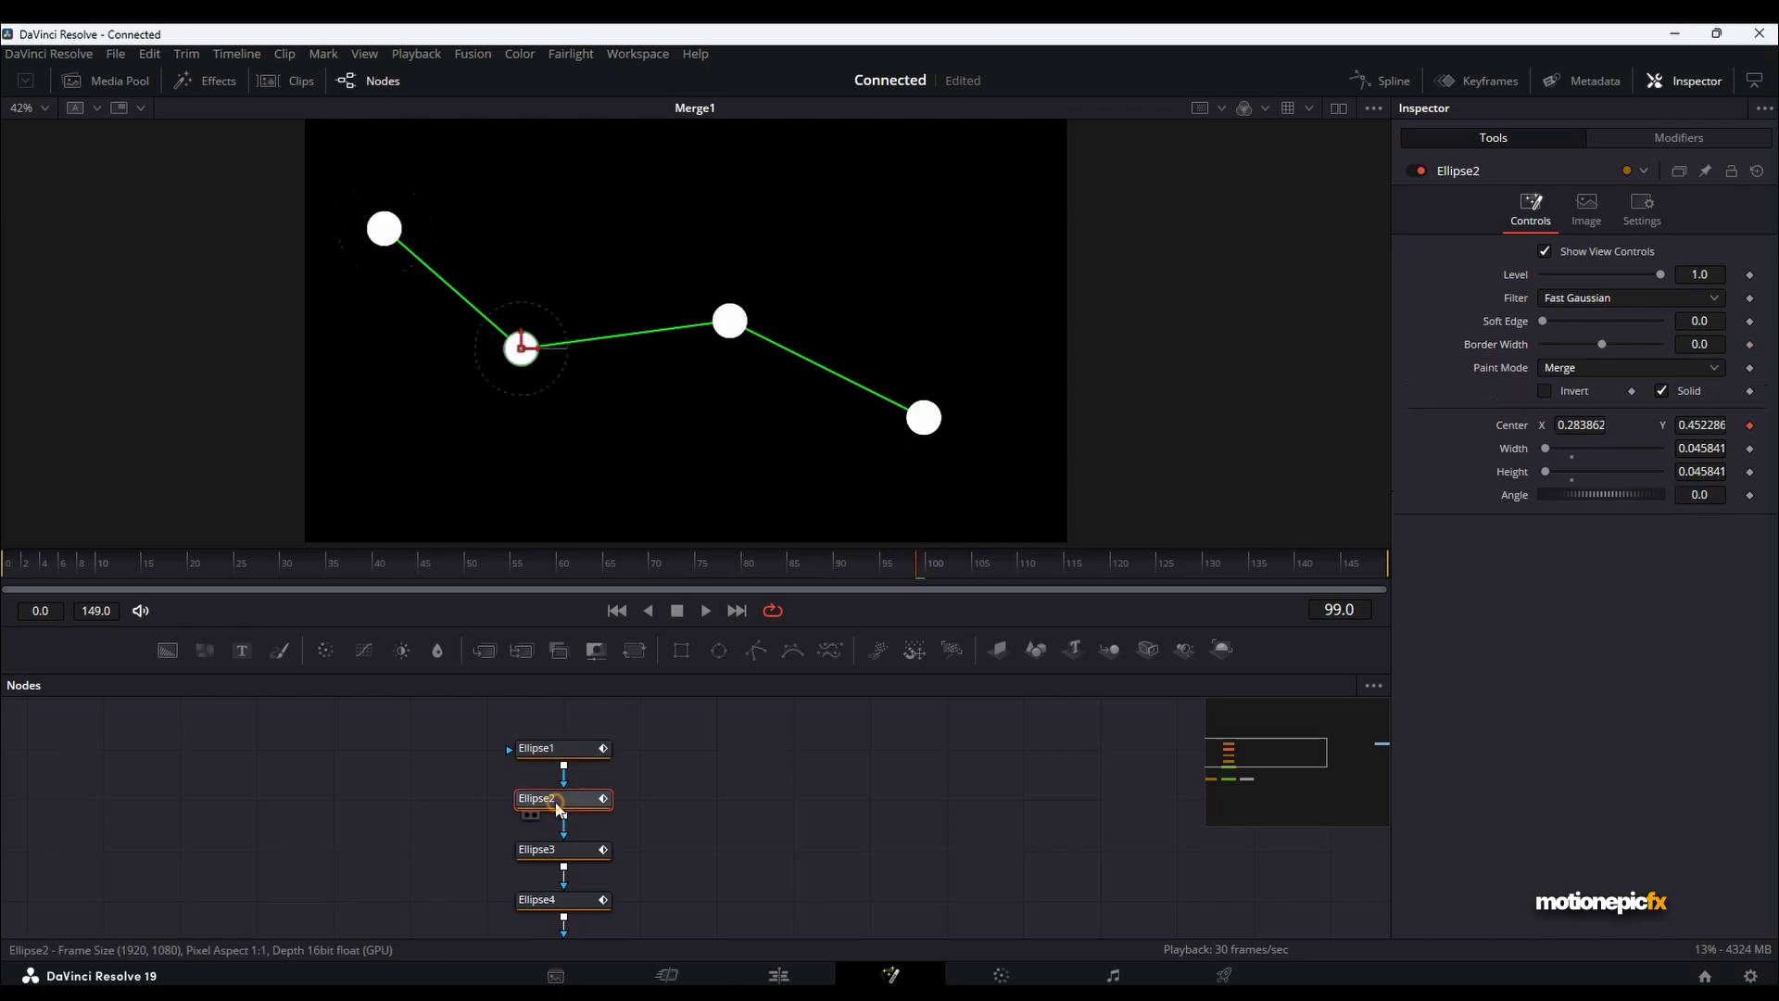
pyautogui.rightClick(1488, 347)
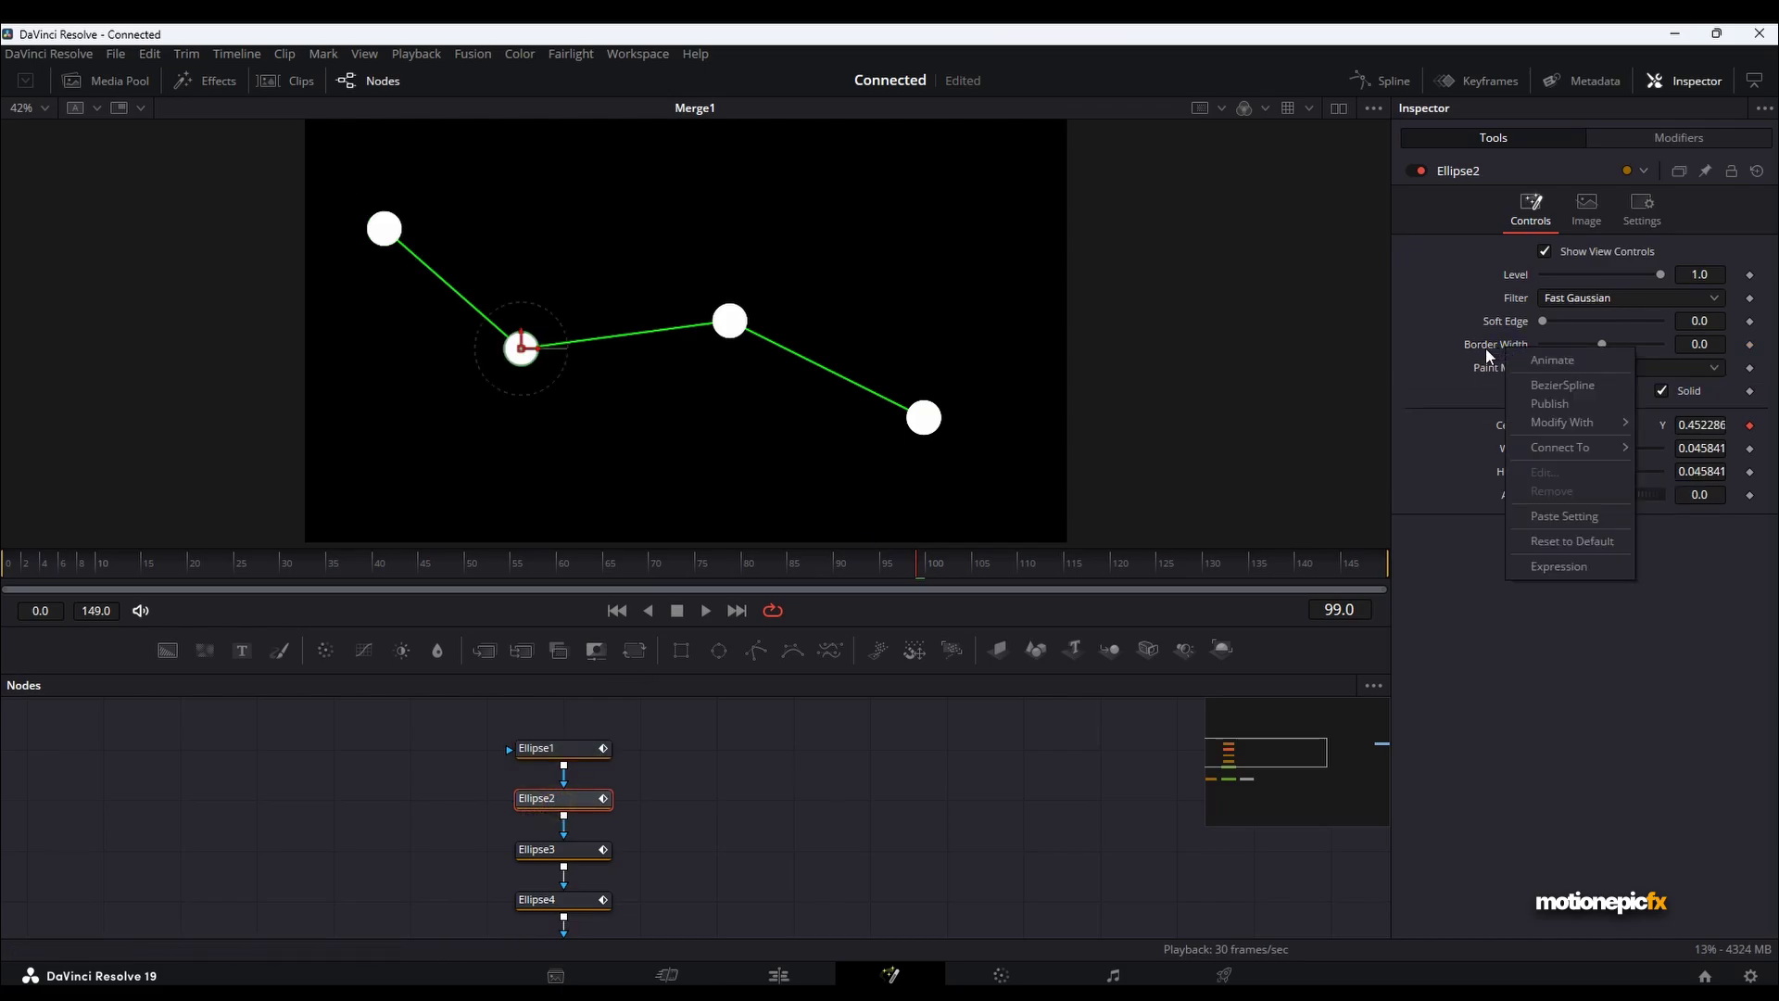
pyautogui.moveTo(1577, 448)
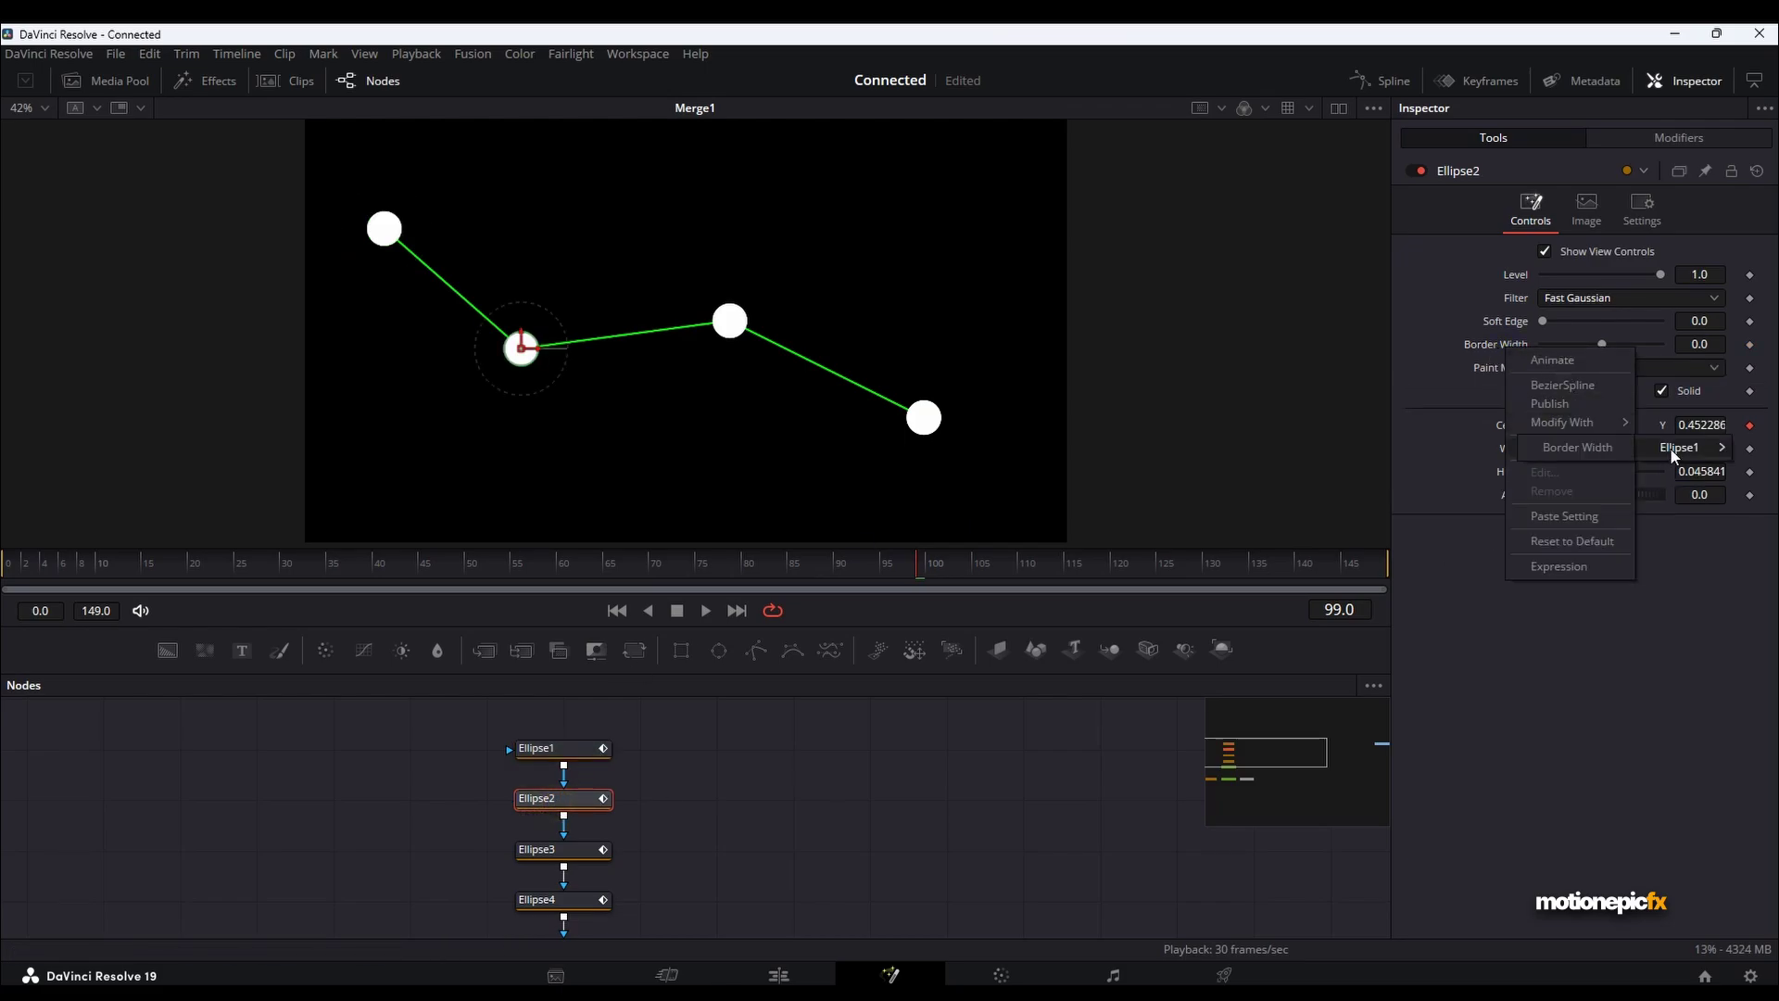
pyautogui.click(1575, 450)
pyautogui.click(545, 851)
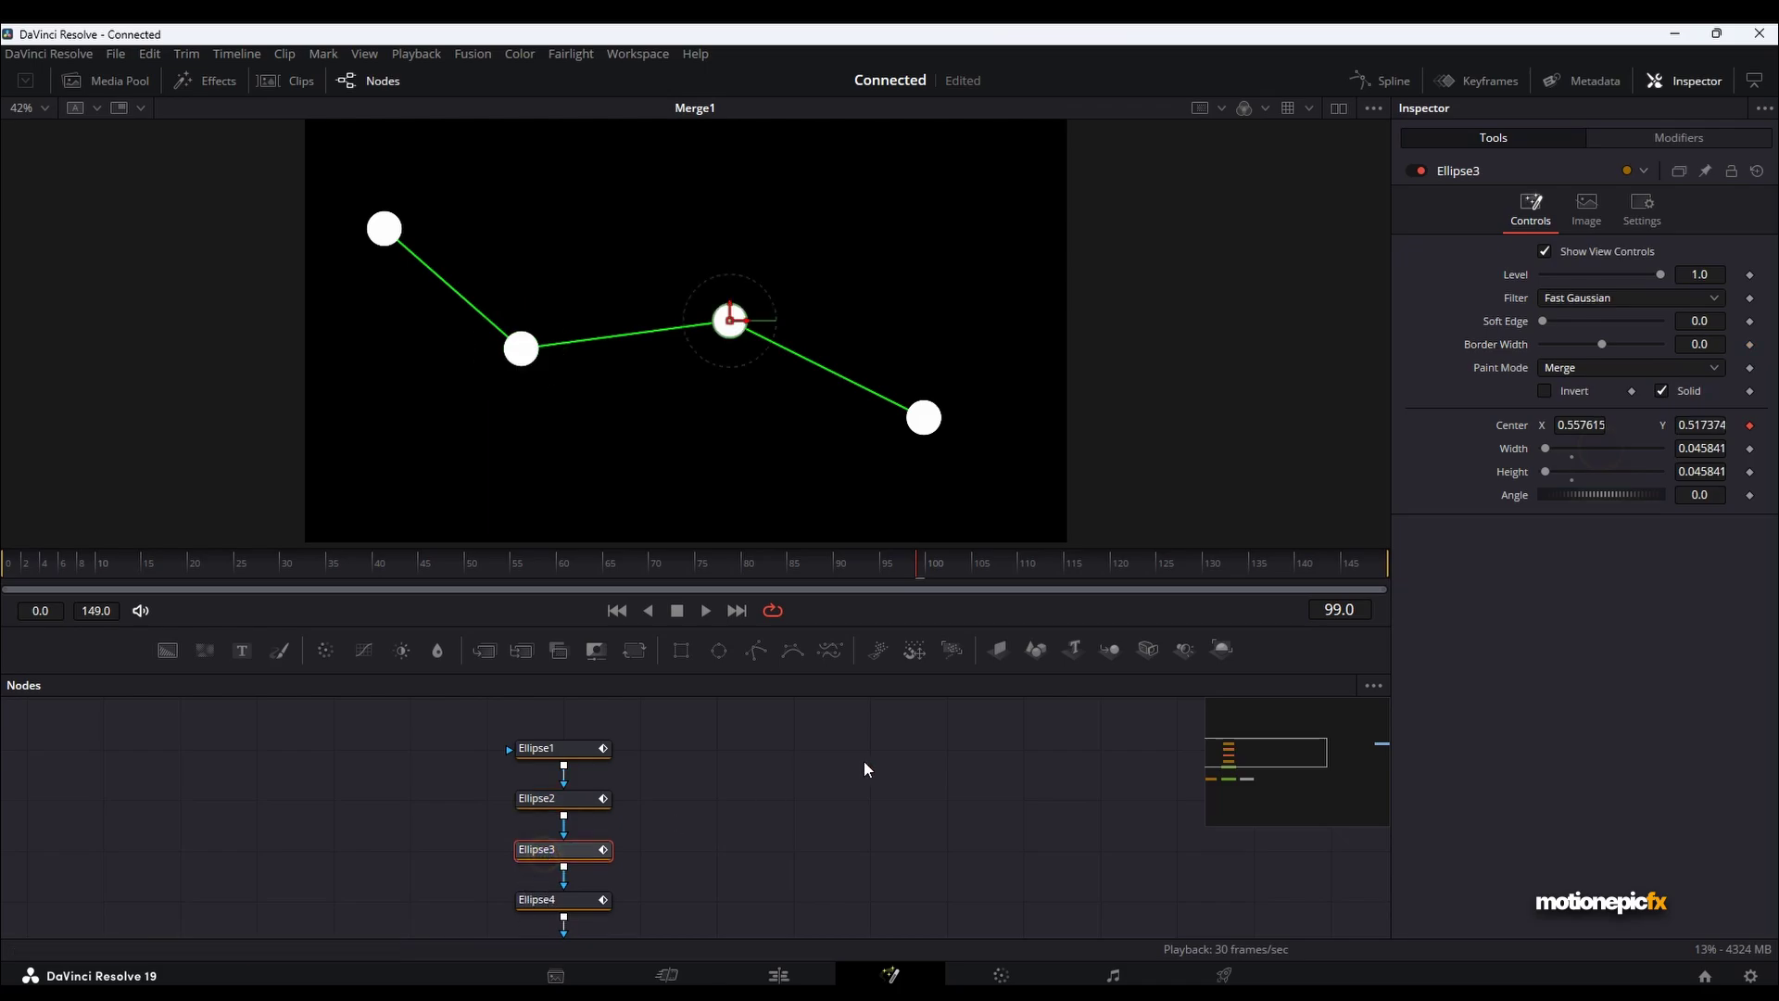
pyautogui.rightClick(1503, 343)
pyautogui.moveTo(1587, 444)
pyautogui.click(1661, 450)
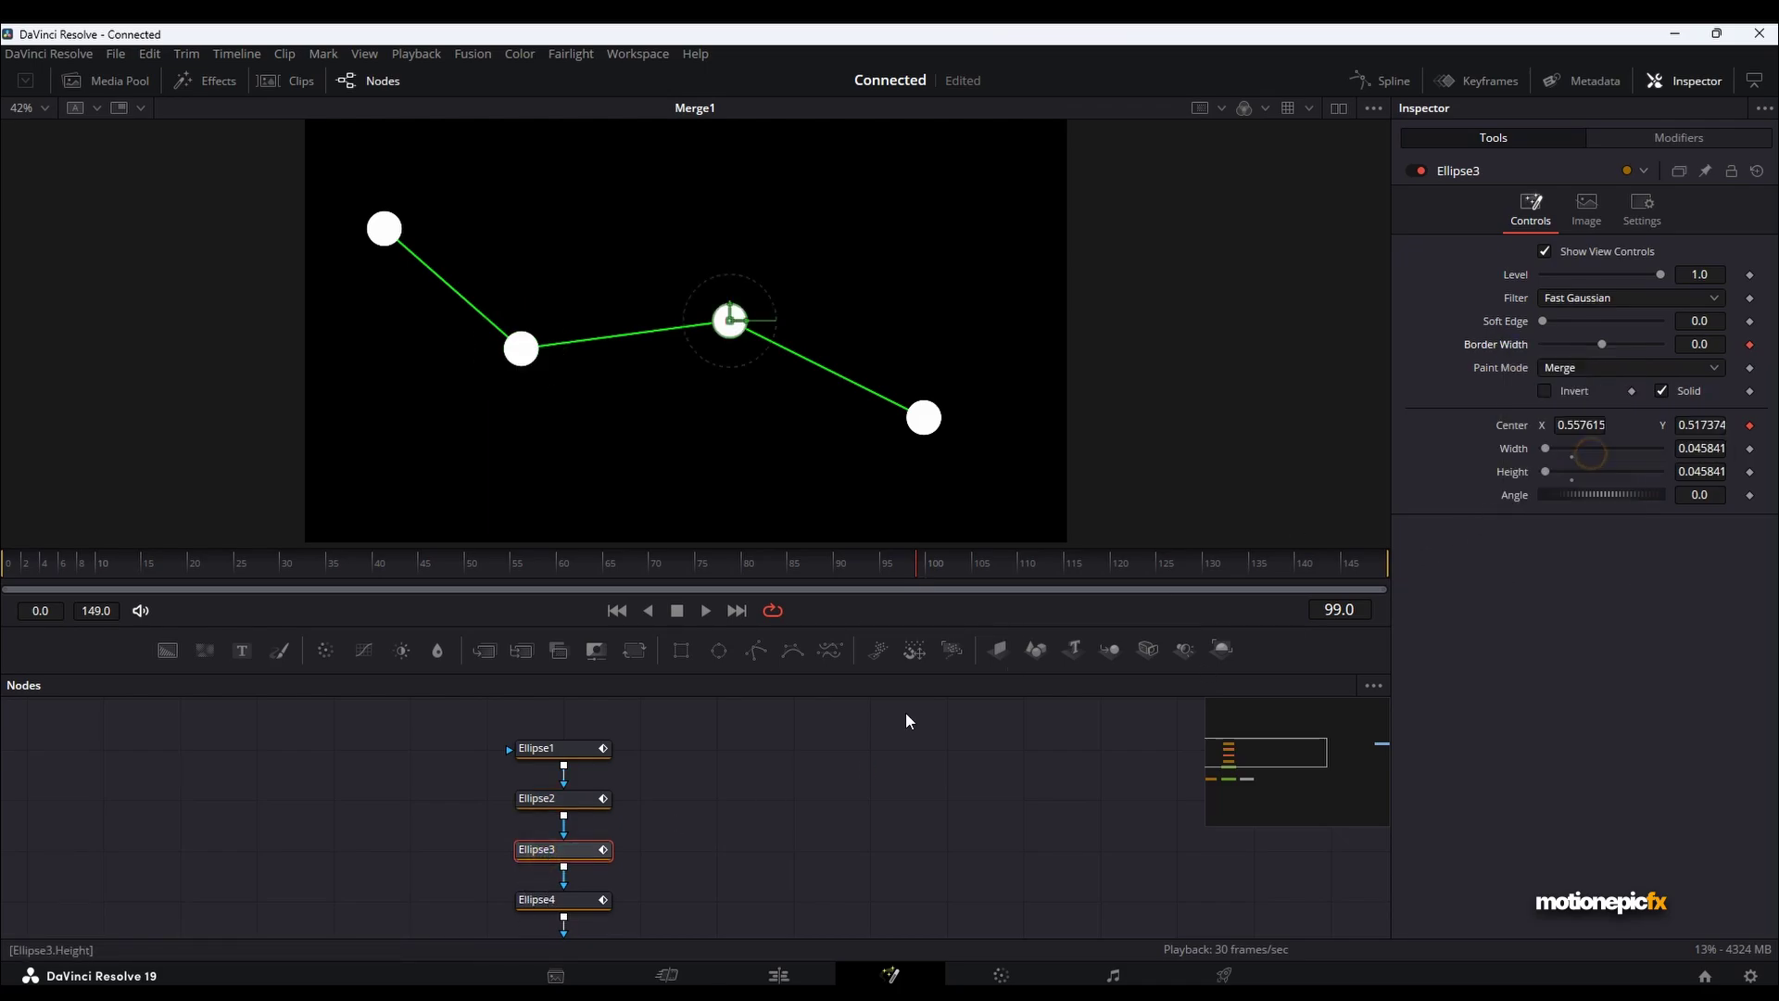
# Connect Ellipse4's Border Width to Ellipse1's Border Width, then reselect Ellipse1.
pyautogui.click(560, 900)
pyautogui.rightClick(1494, 346)
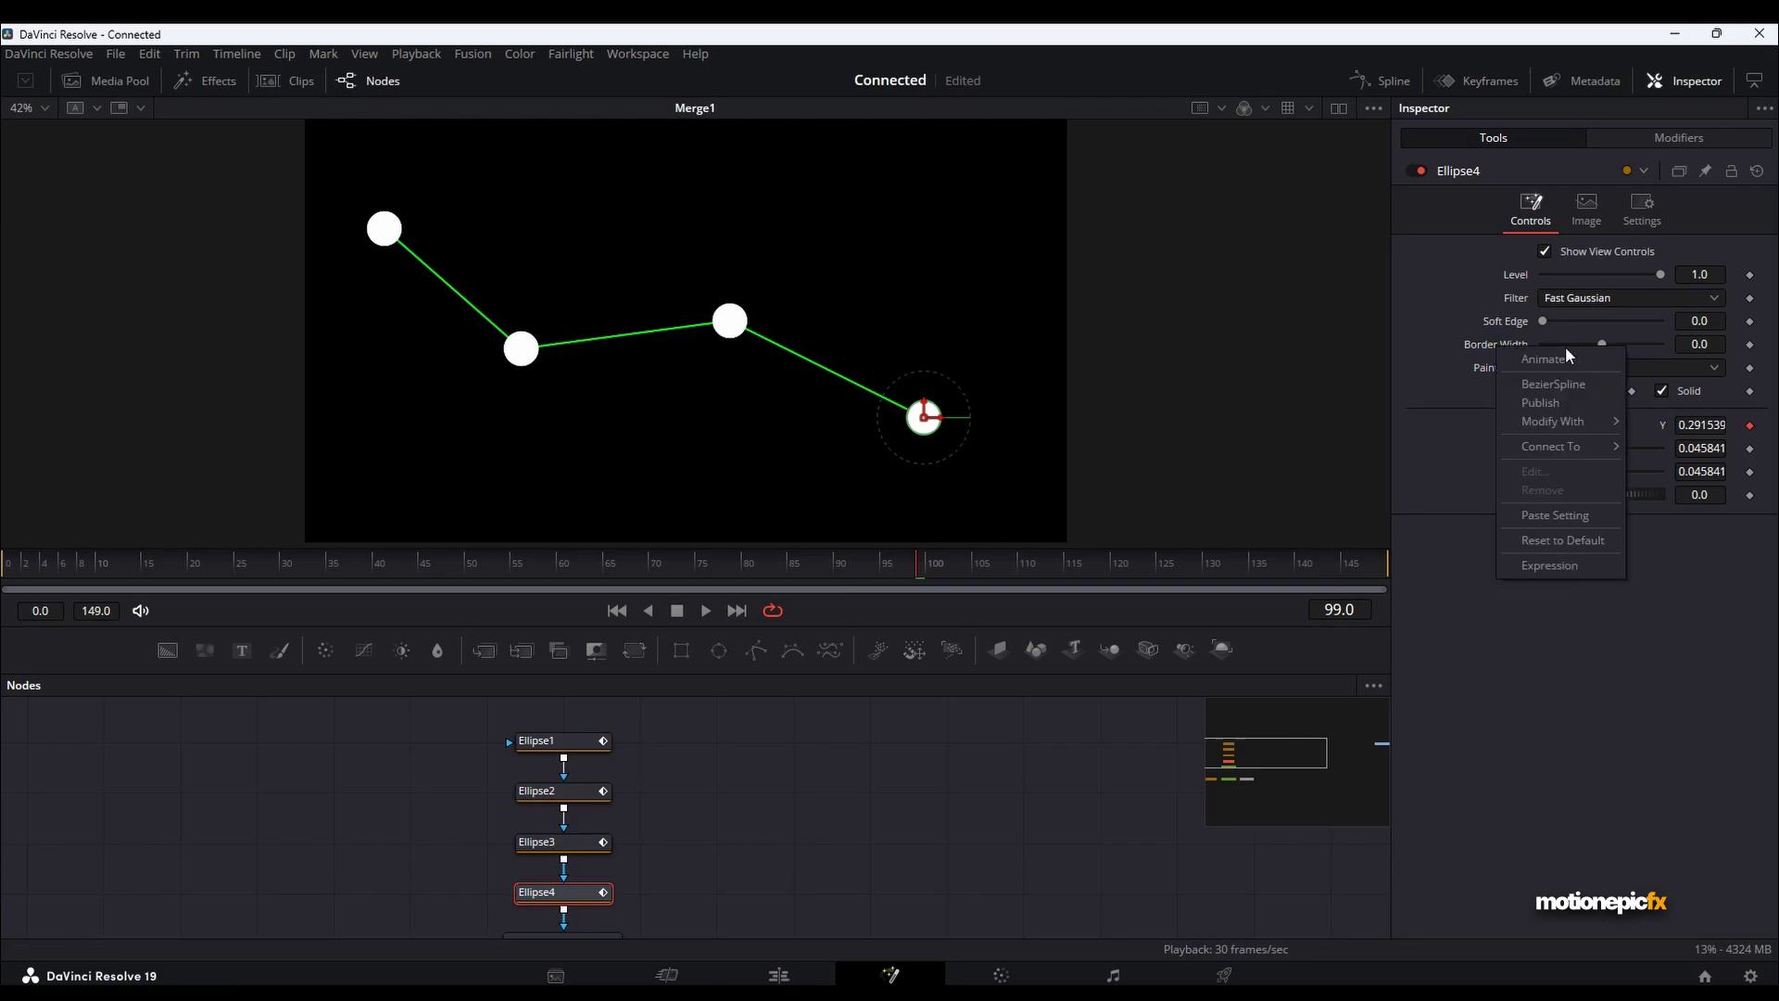
pyautogui.moveTo(1583, 447)
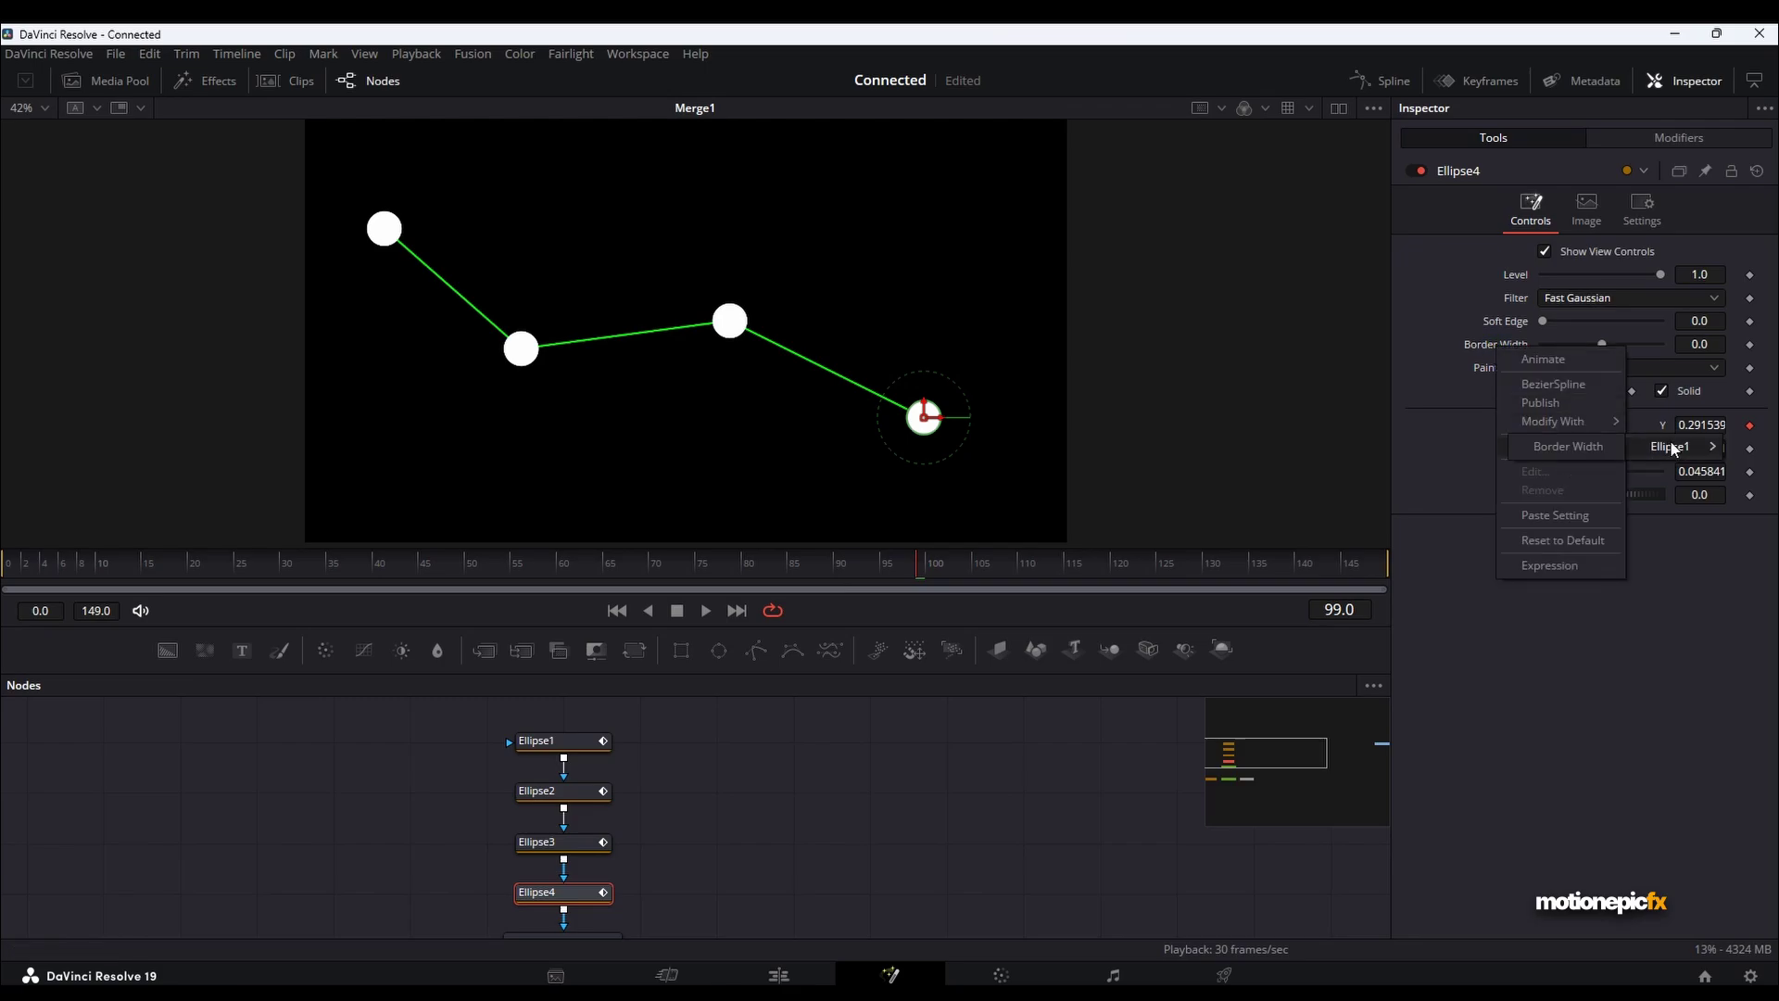
pyautogui.click(1596, 453)
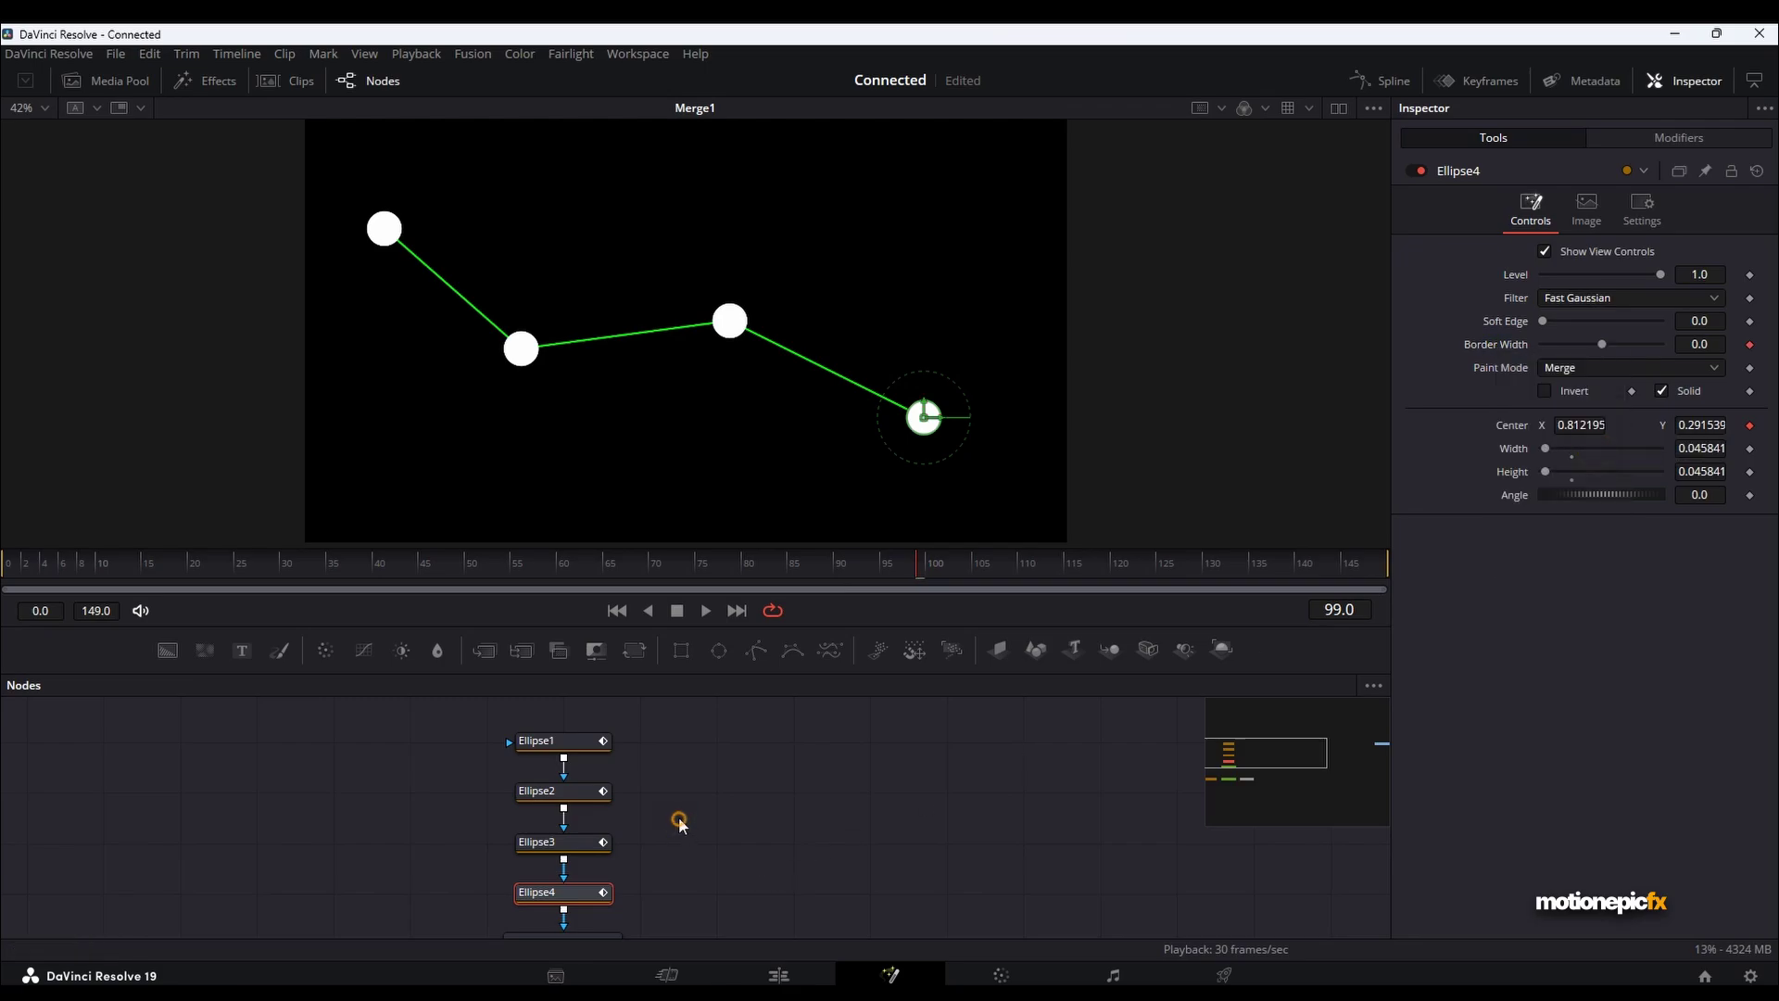
pyautogui.click(556, 740)
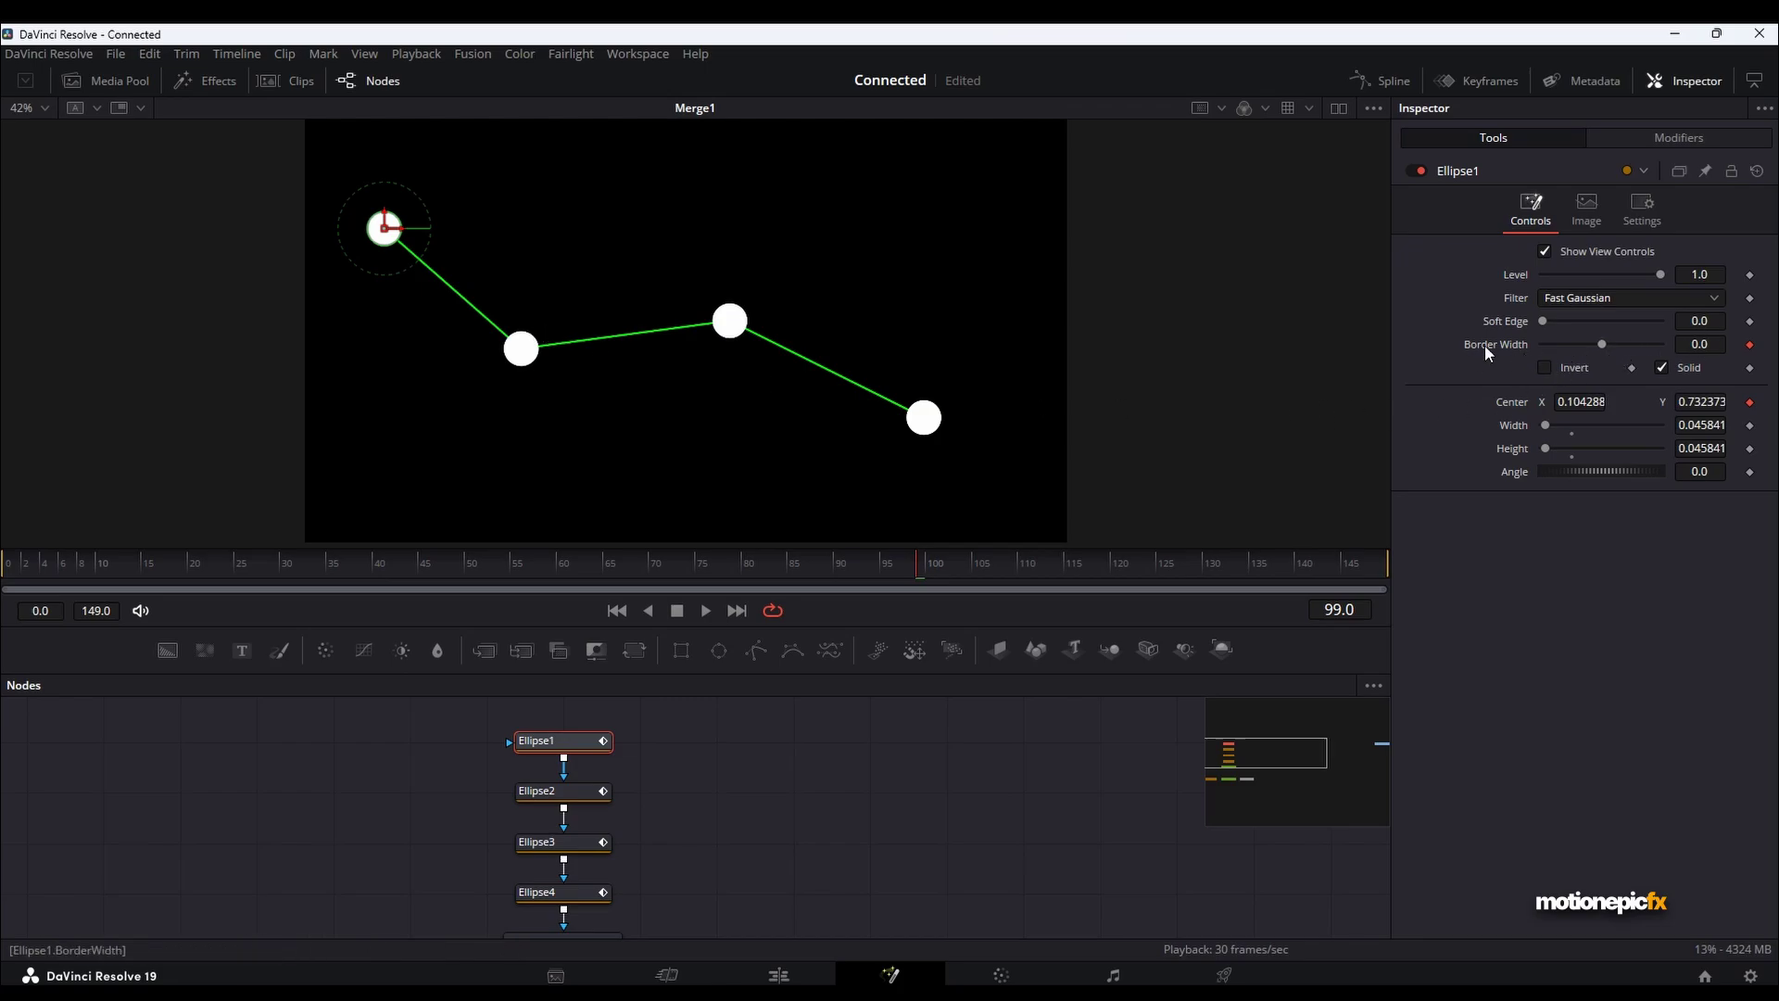
# Lower Ellipse1's Border Width to -0.0343 and preview the shrunken dots from the start.
pyautogui.moveTo(1712, 344); pyautogui.dragTo(1666, 345)
pyautogui.click(882, 891)
pyautogui.click(617, 610)
pyautogui.click(704, 610)
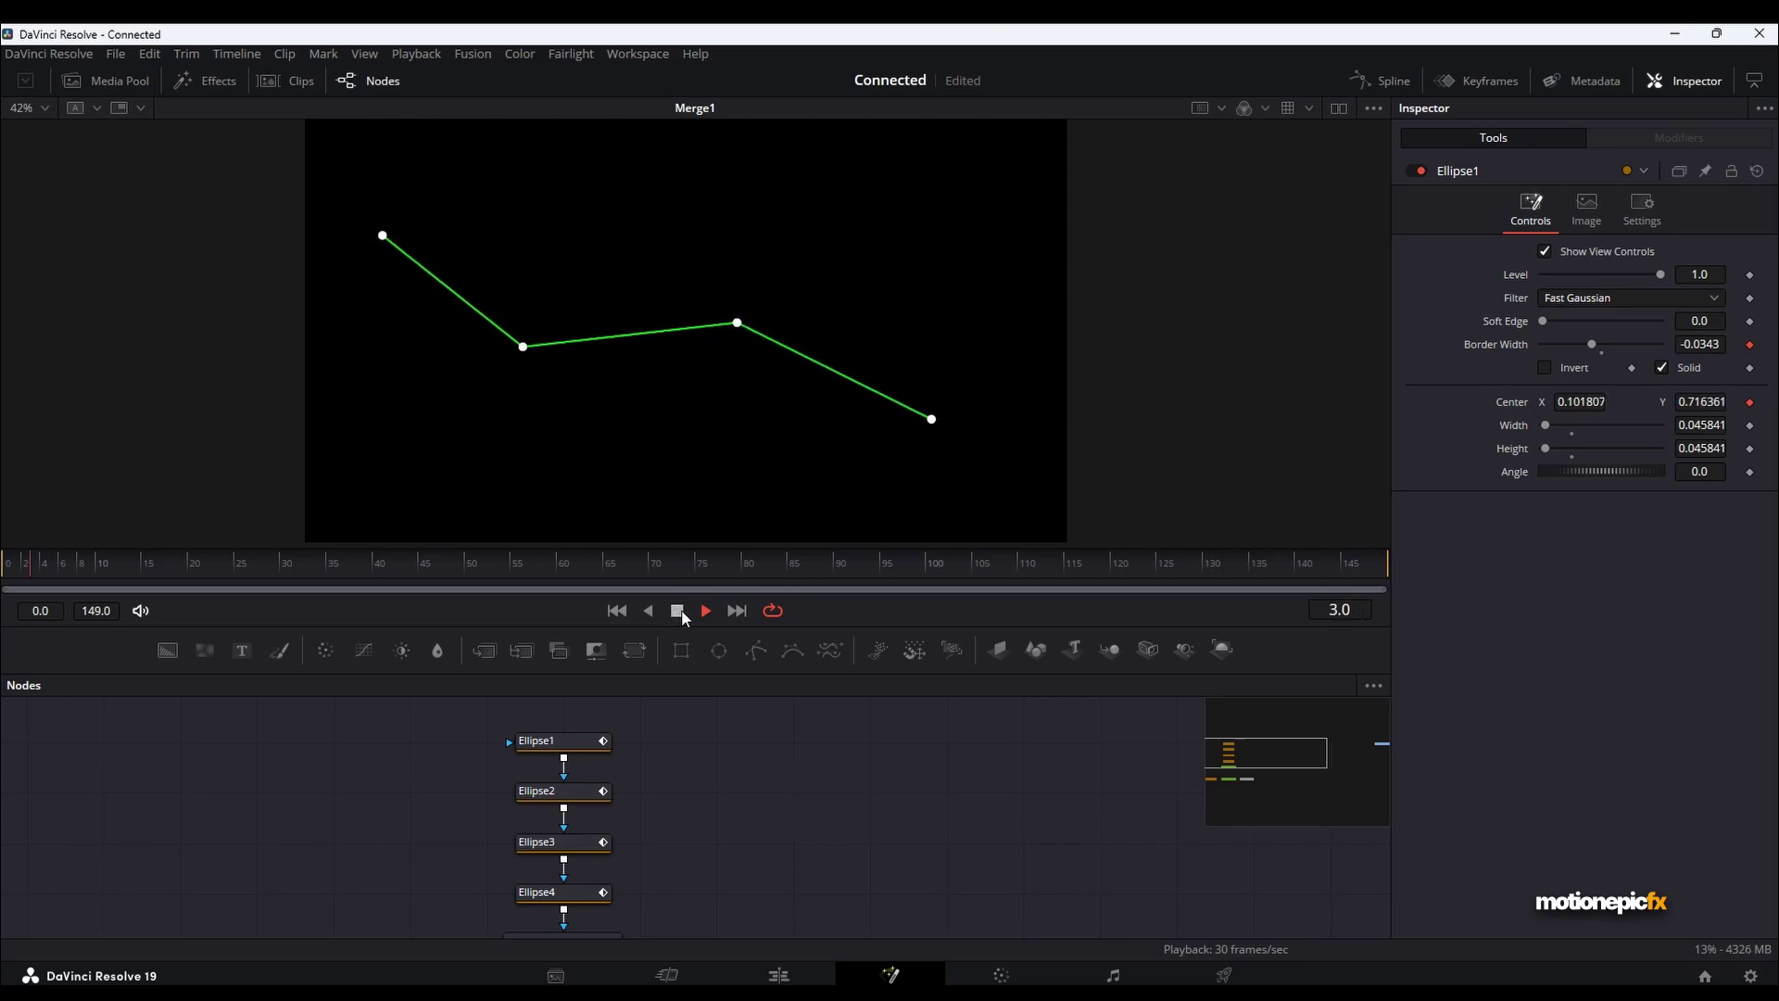
pyautogui.click(677, 609)
pyautogui.scroll(-5, 711, 846)
pyautogui.hscroll(2, 688, 843)
# Insert a Duplicate1 node after Merge1 through the Shift+Space tool search.
pyautogui.click(626, 861)
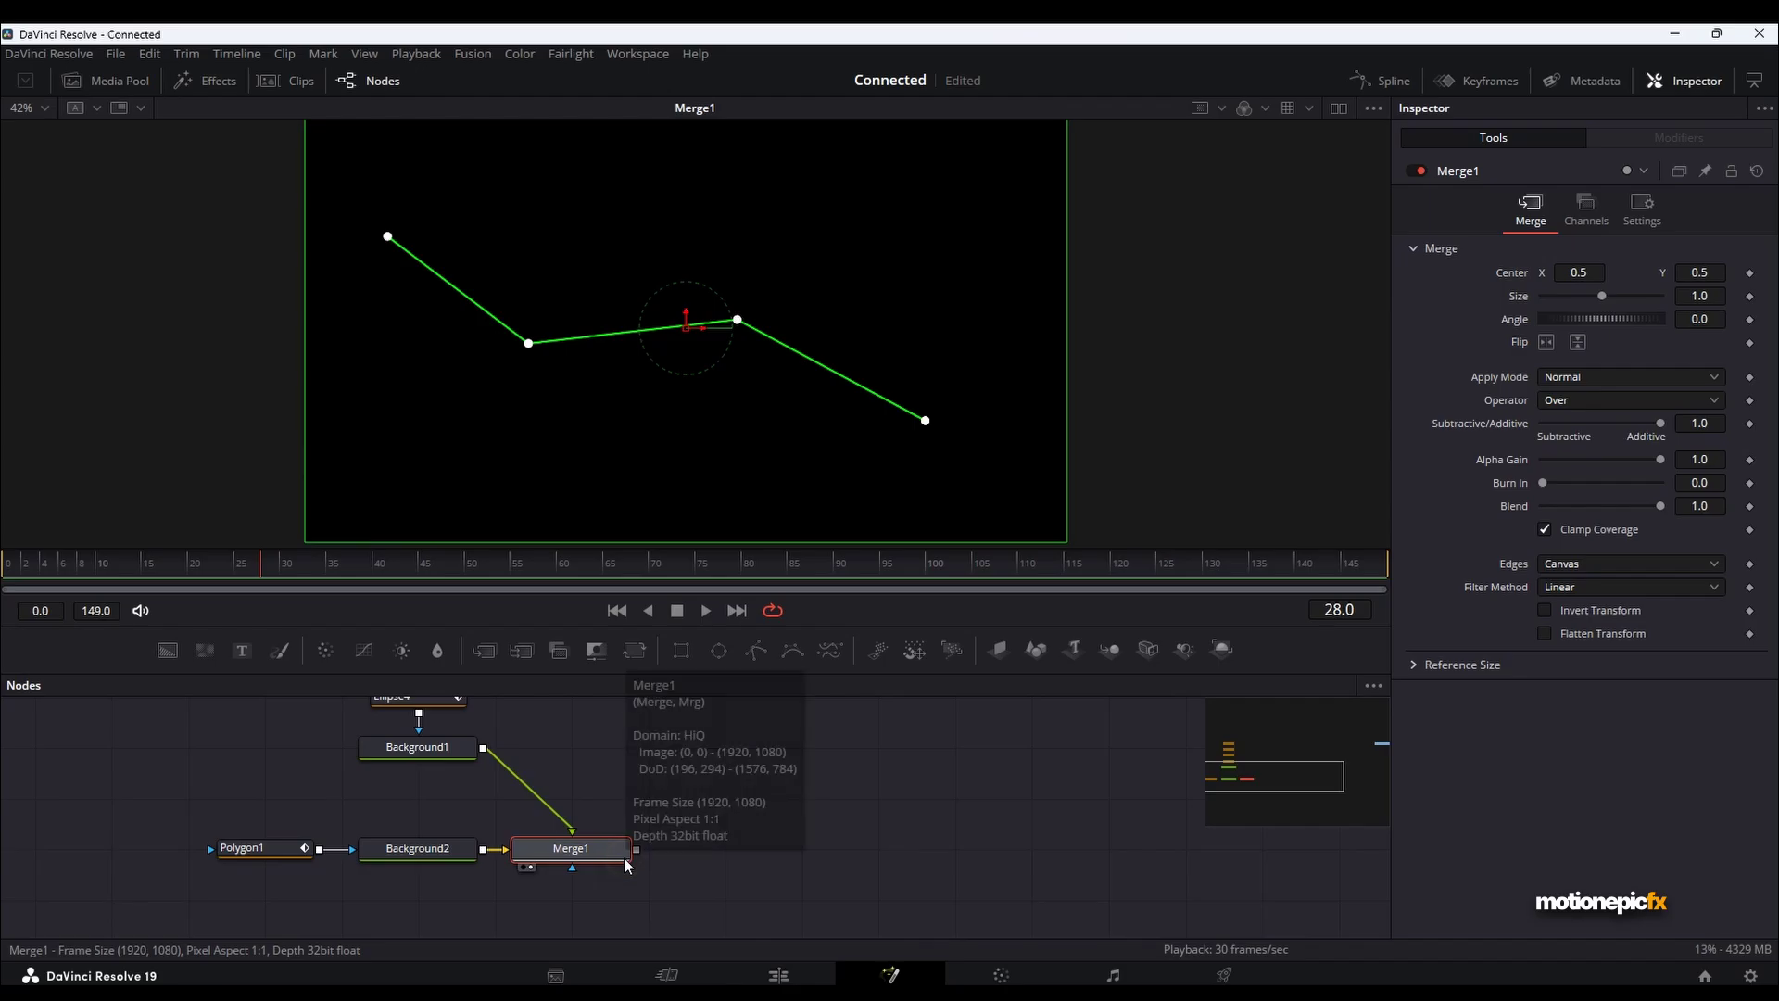
pyautogui.hotkey('shift', 'space')
pyautogui.write('dupl')
pyautogui.press('BackSpace')
pyautogui.press('BackSpace')
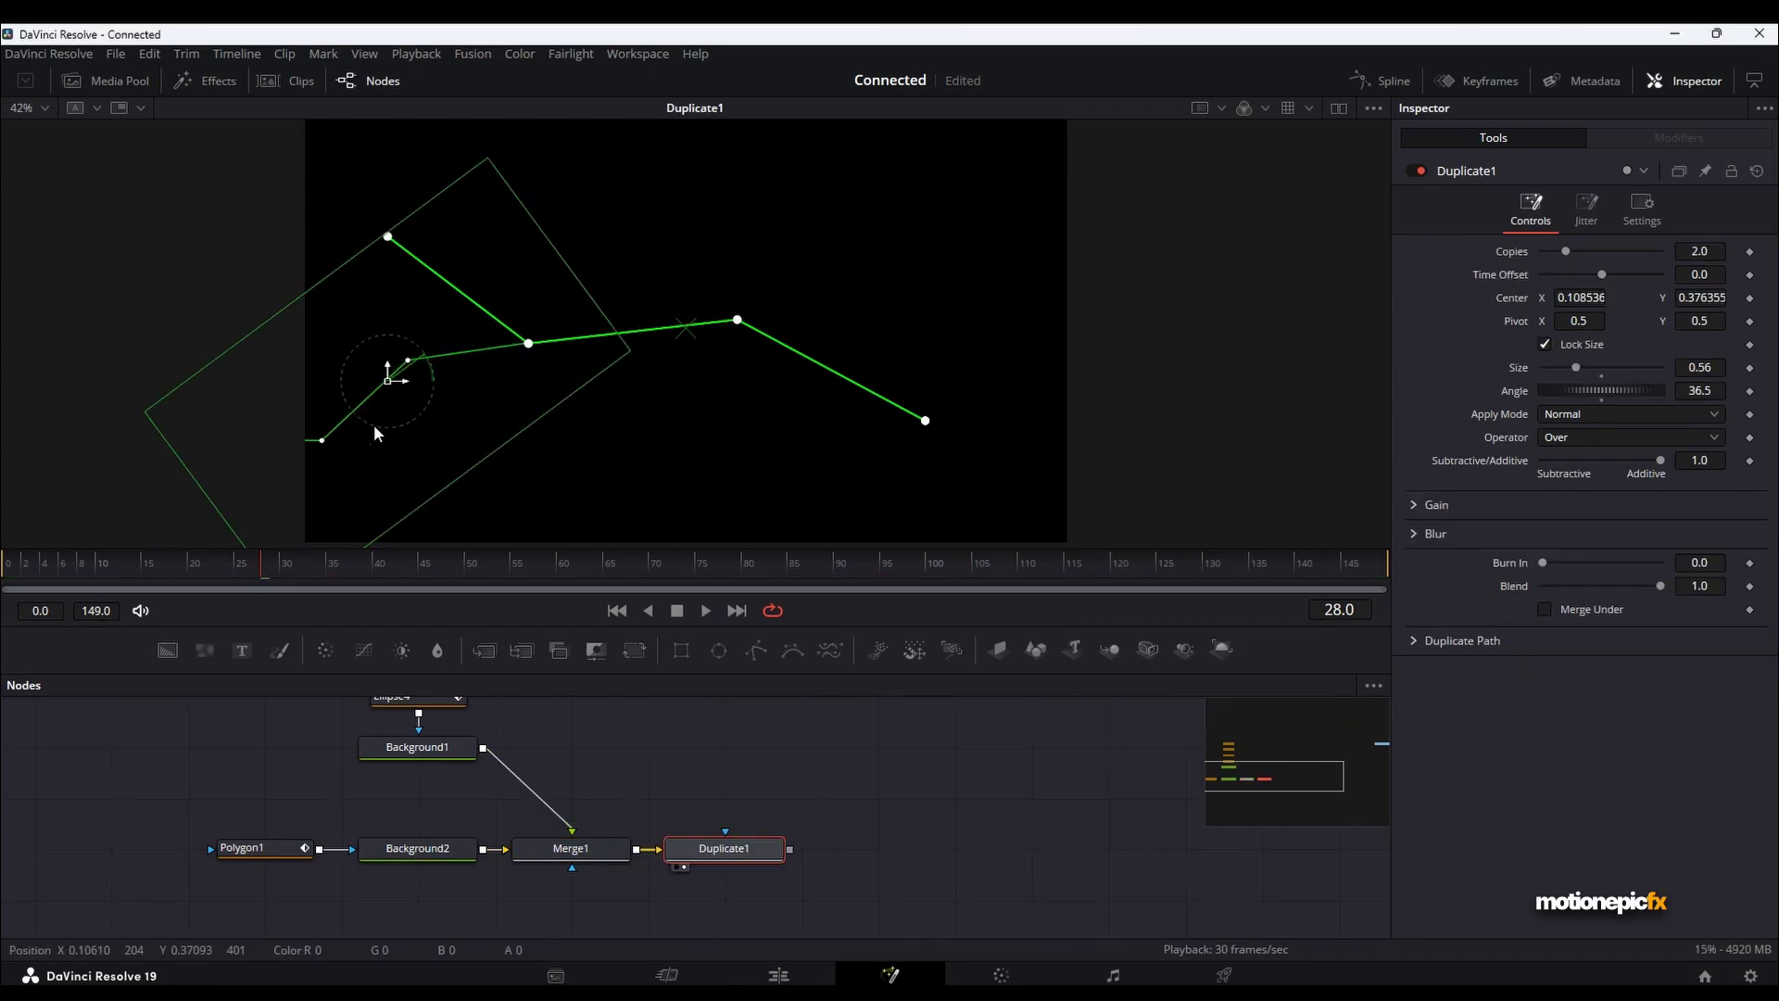
pyautogui.click(706, 764)
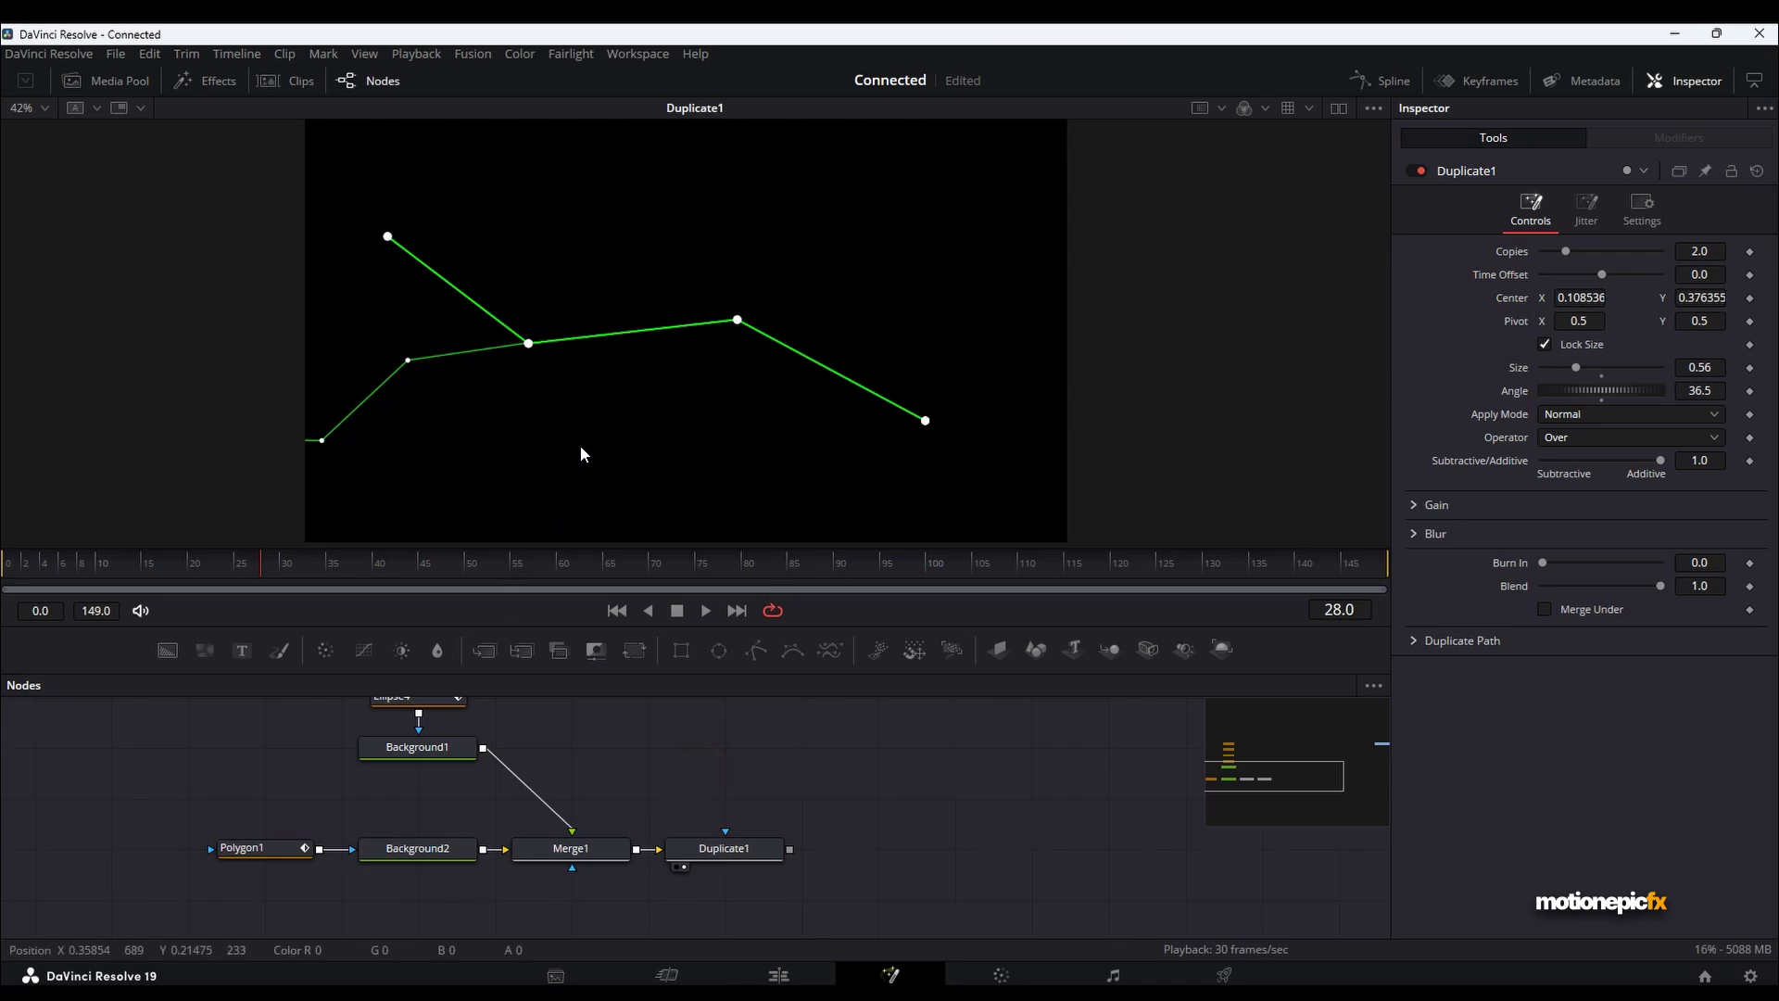